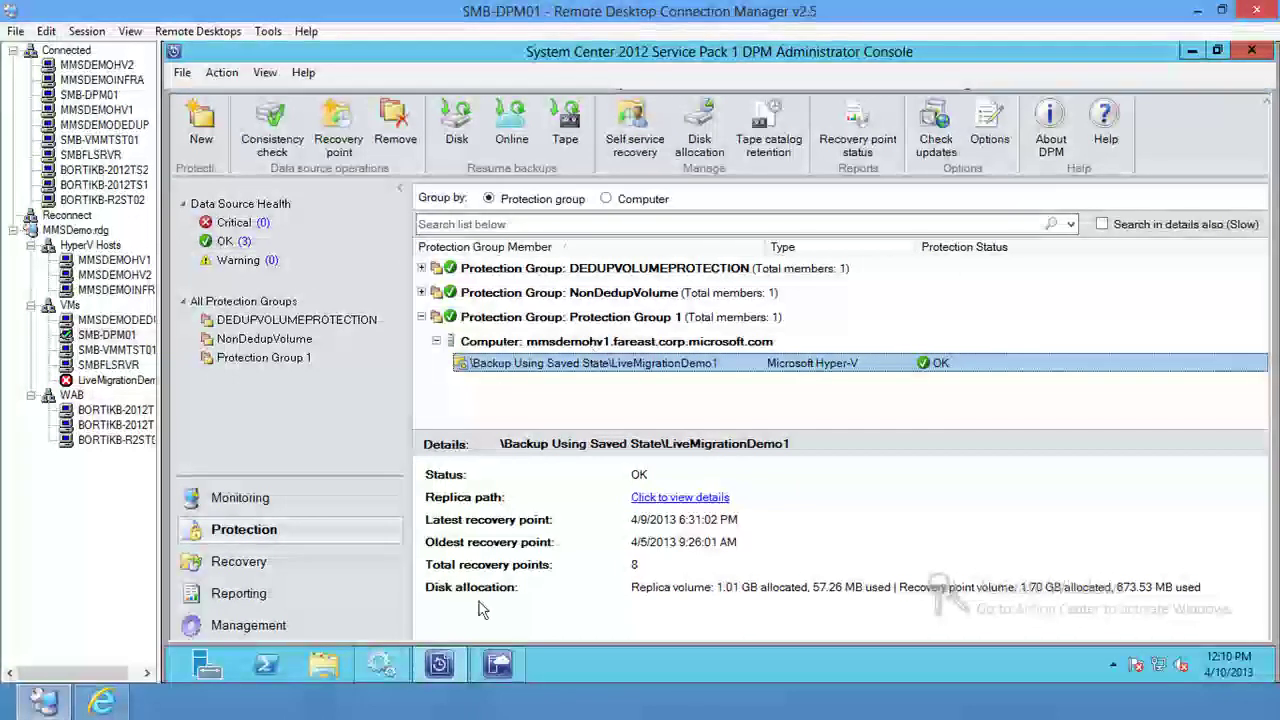
- Switch to Virtual Machine Manager and inspect the hard disk location in LiveMigrationDemo1's hardware configuration properties
left_click(500, 672)
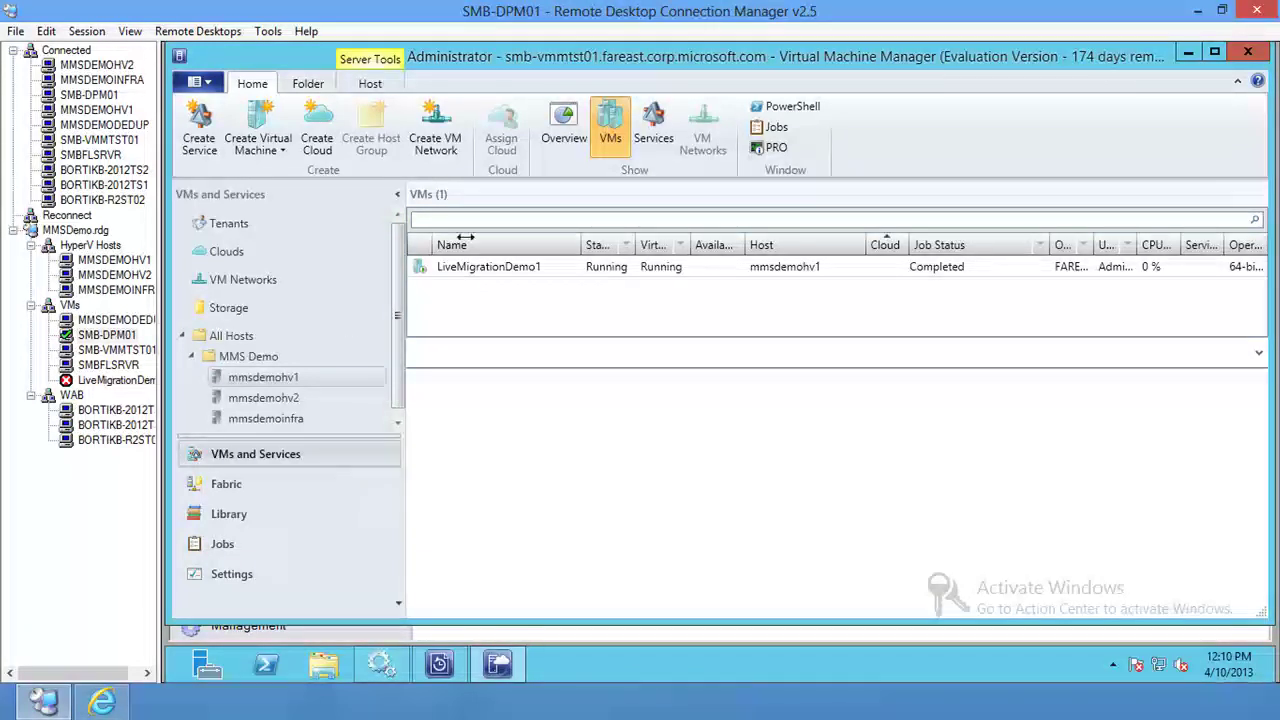
left_click(476, 268)
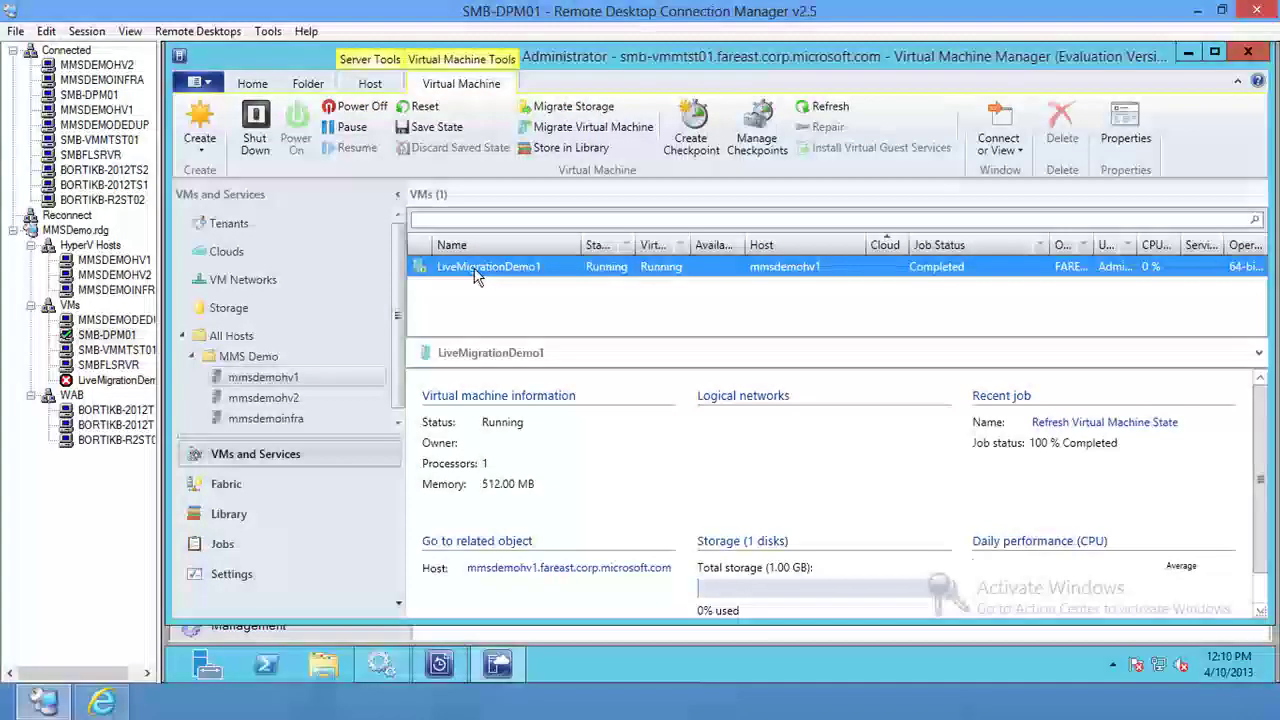
right_click(476, 270)
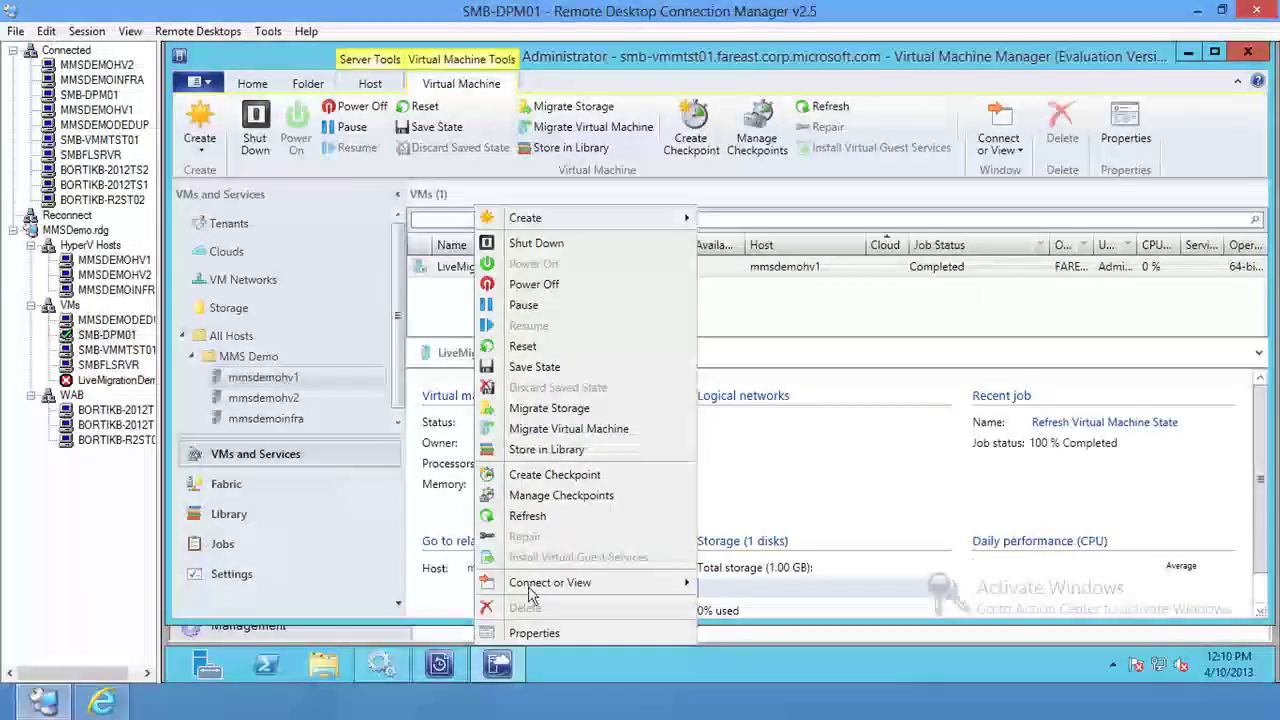
left_click(540, 634)
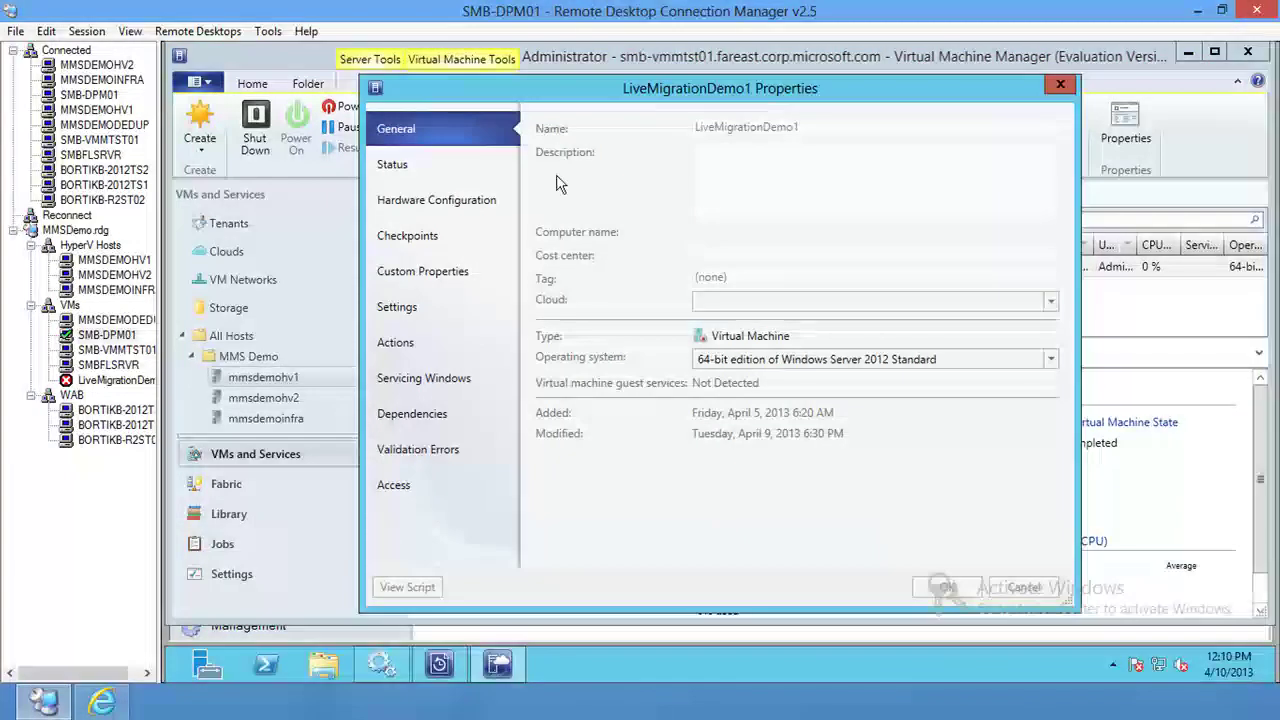
left_click(475, 210)
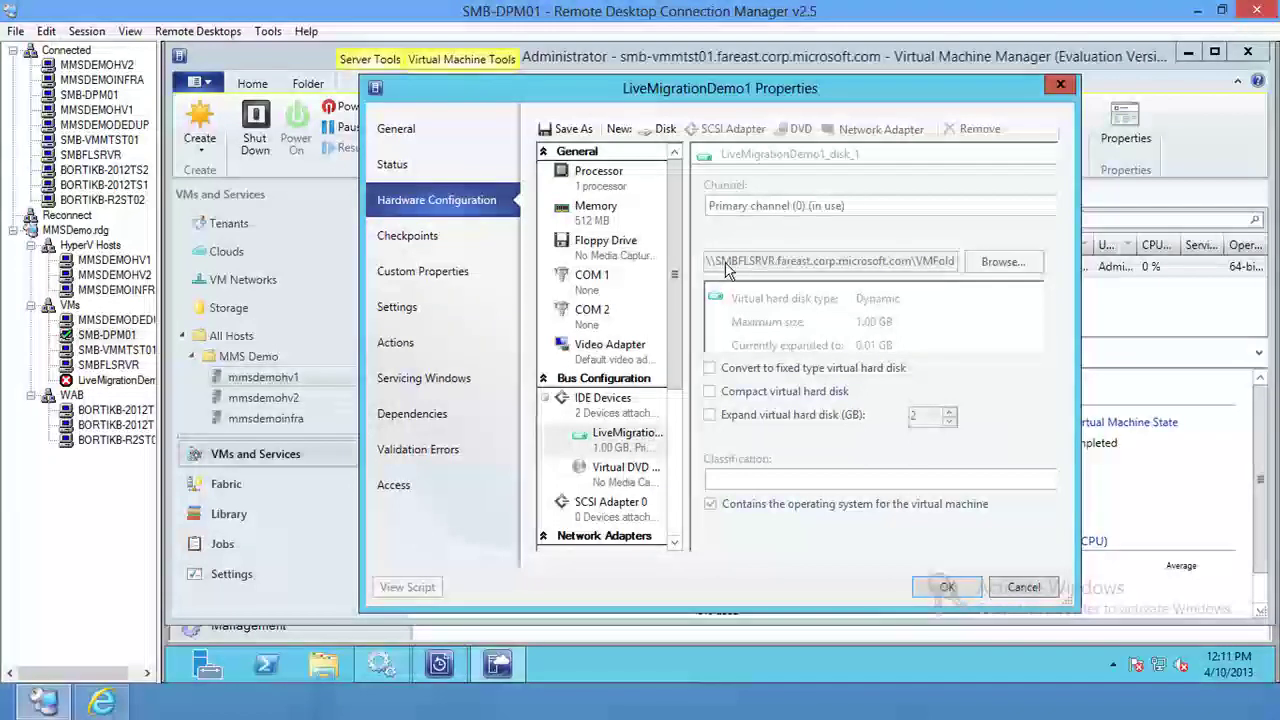
left_click(1022, 588)
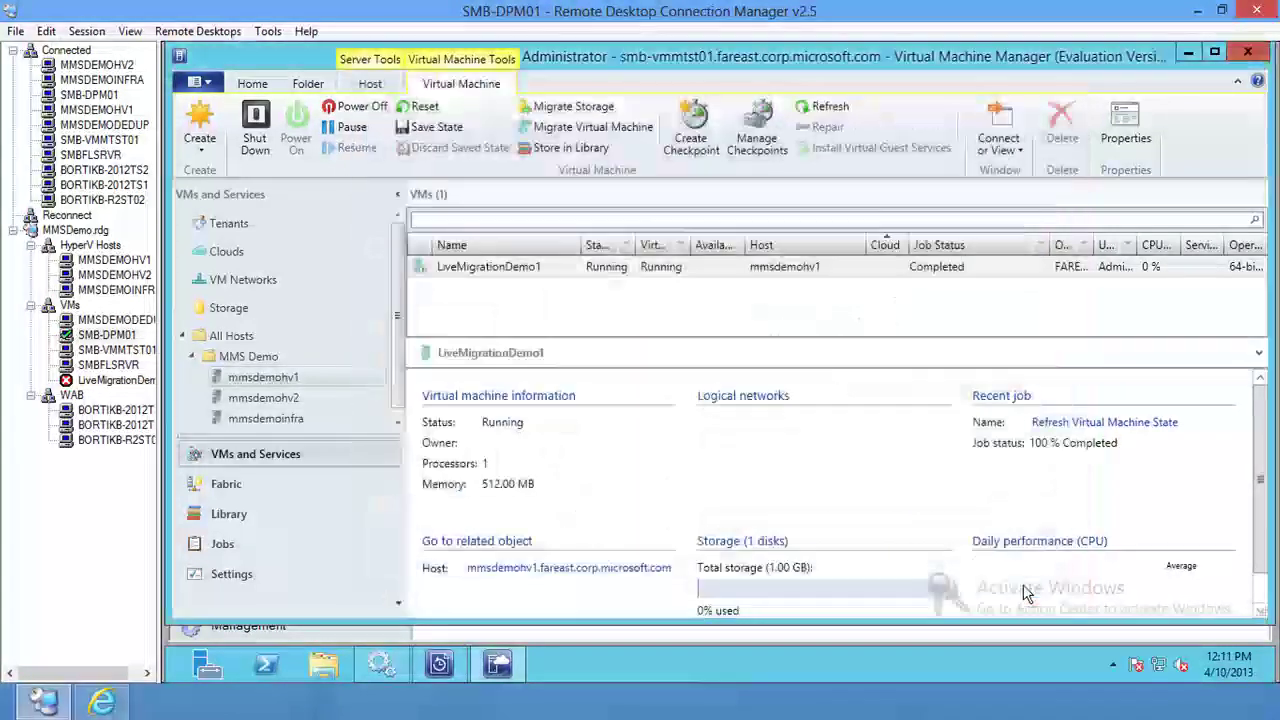
- Migrate the LiveMigrationDemo1 virtual machine to host mmsdemohv2.fareast.corp.microsoft.com and follow the migration job in an enlarged Jobs window
right_click(537, 272)
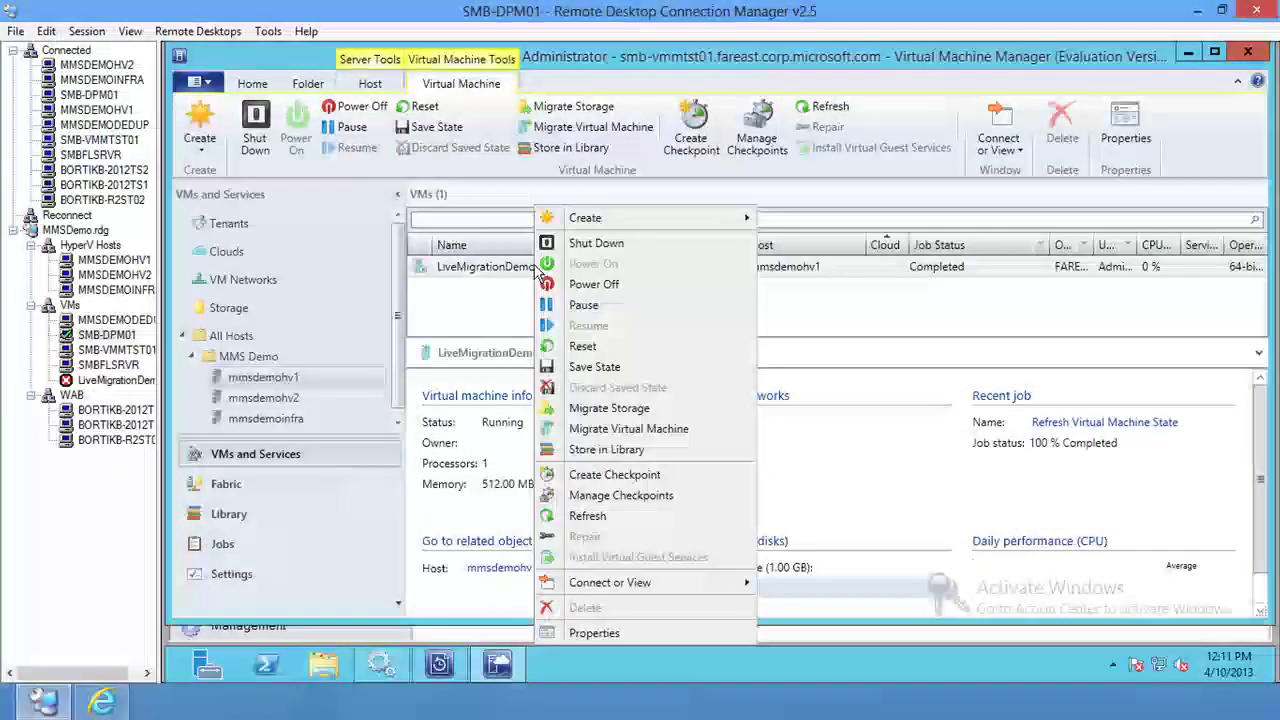
left_click(587, 430)
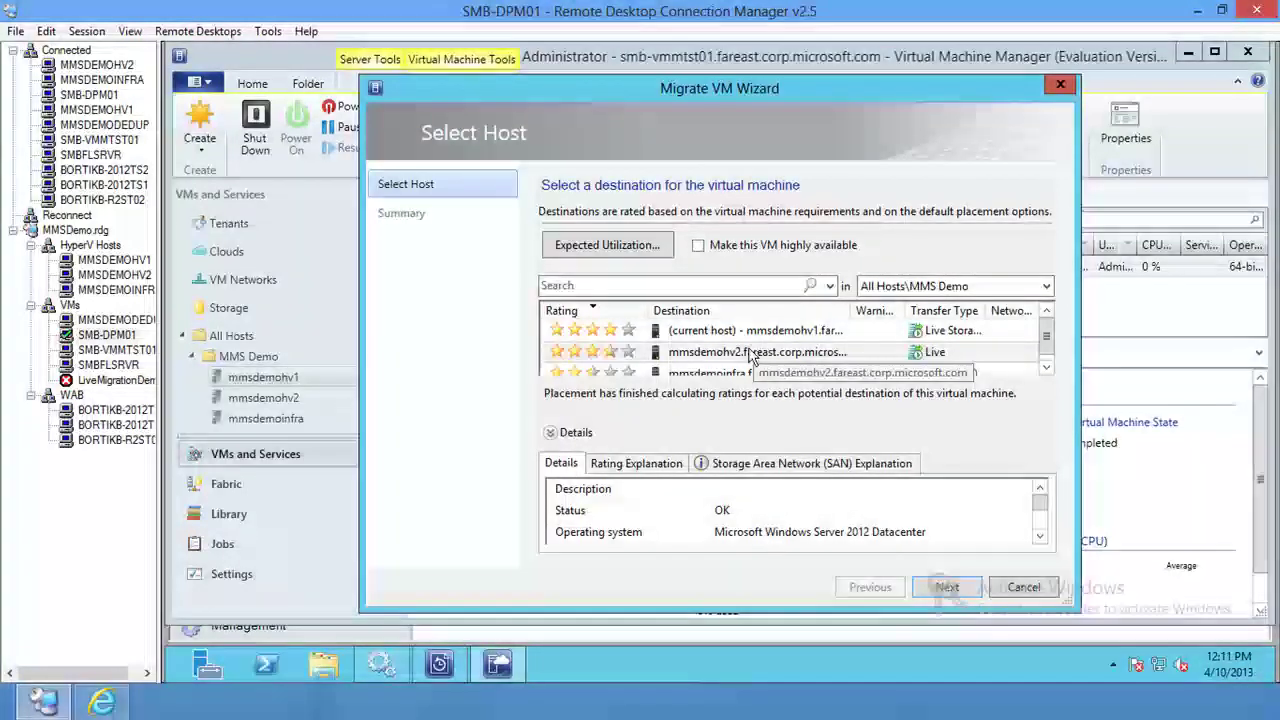
left_click(752, 357)
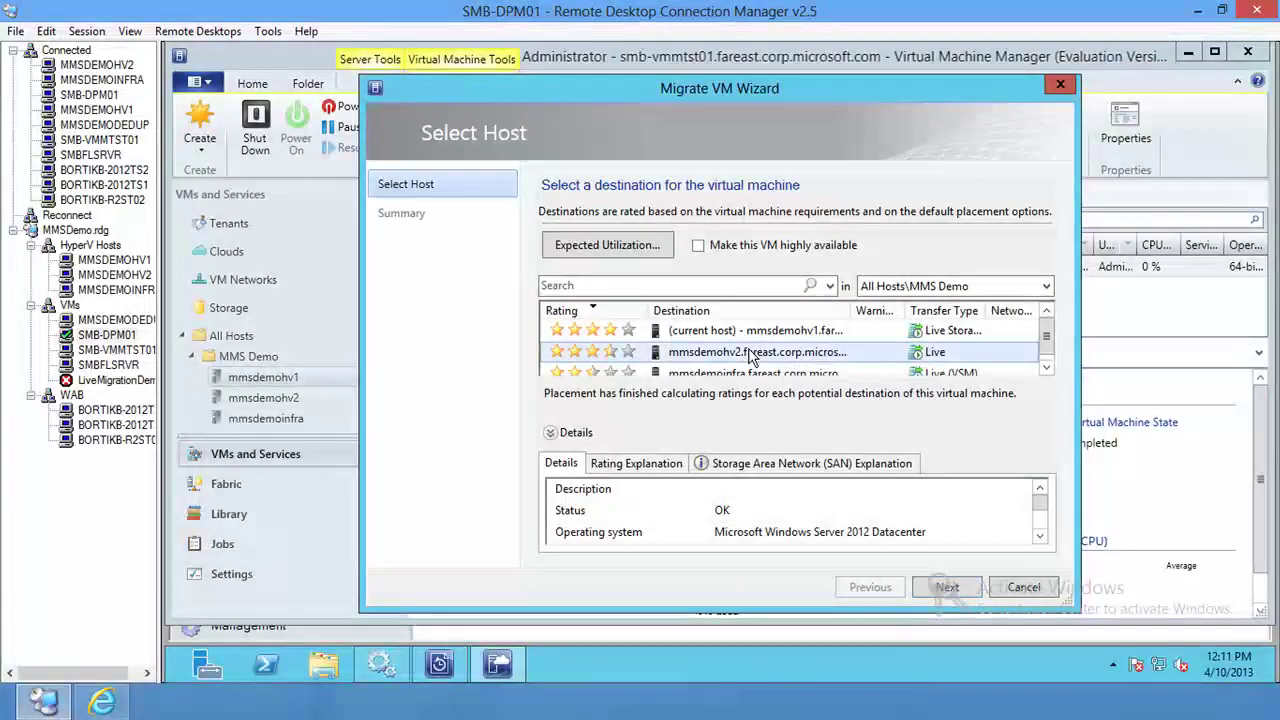
left_click(945, 588)
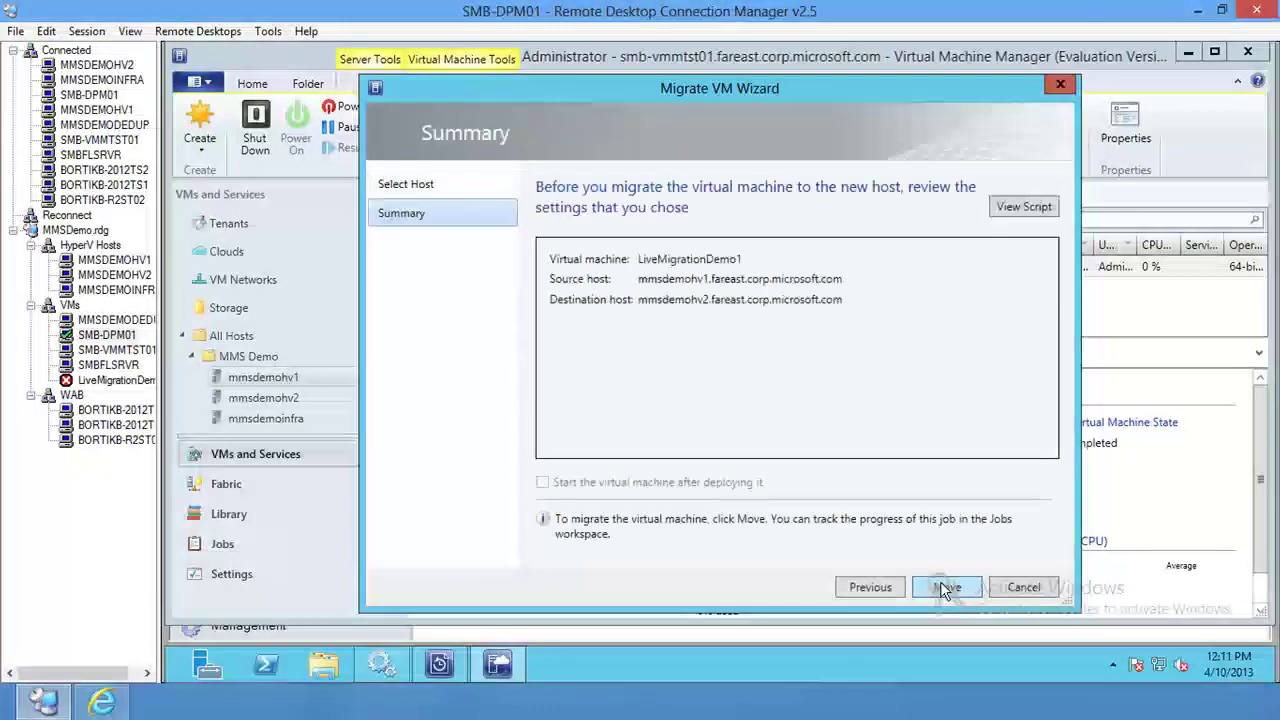
left_click(943, 588)
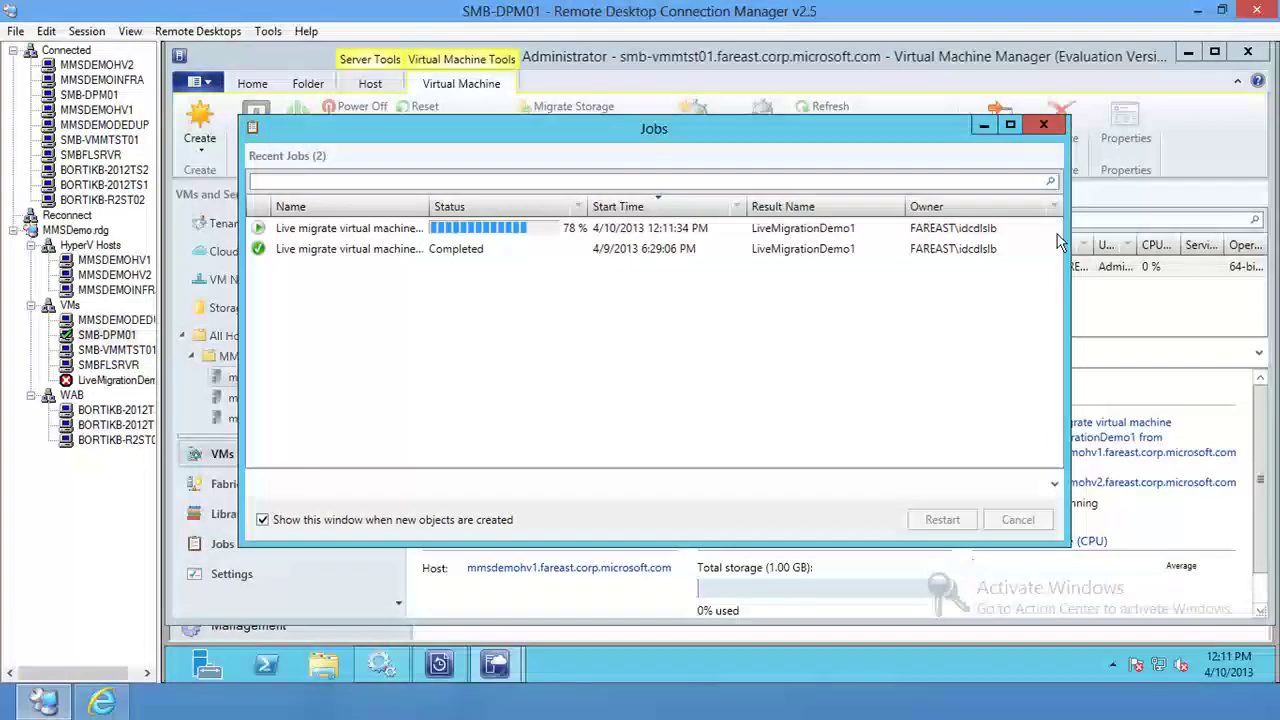
left_click(416, 233)
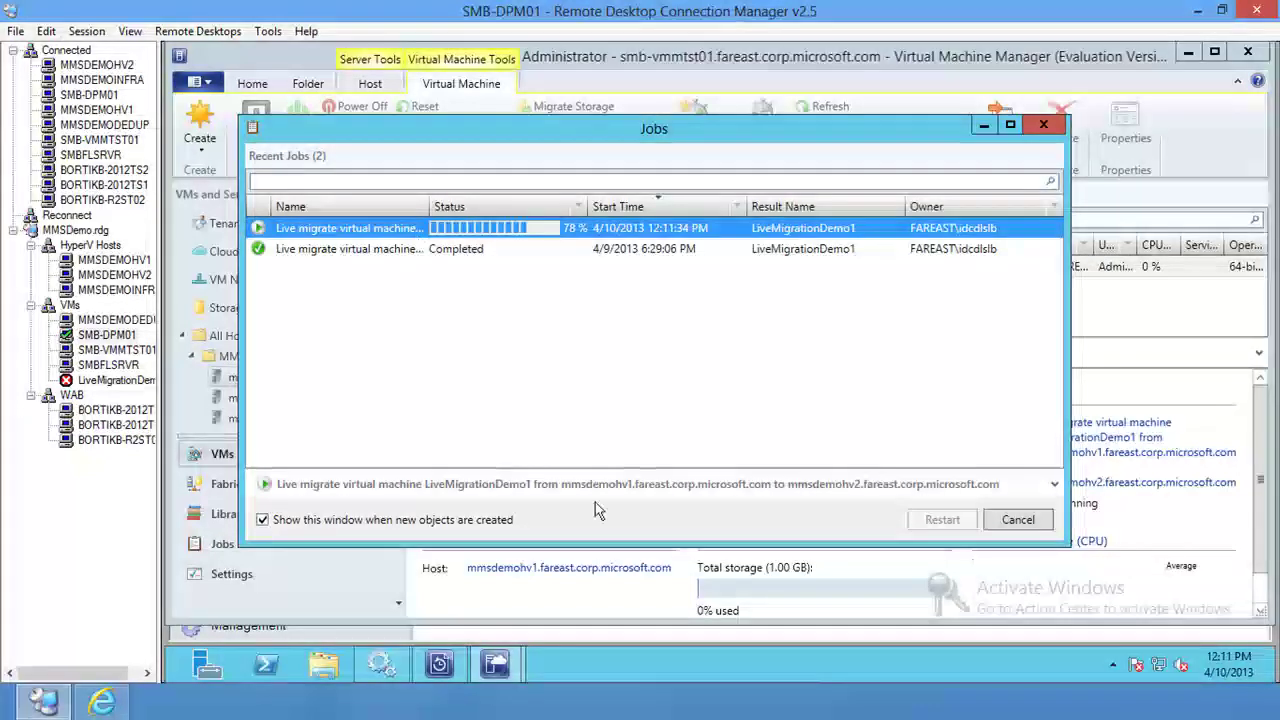
left_click(1009, 124)
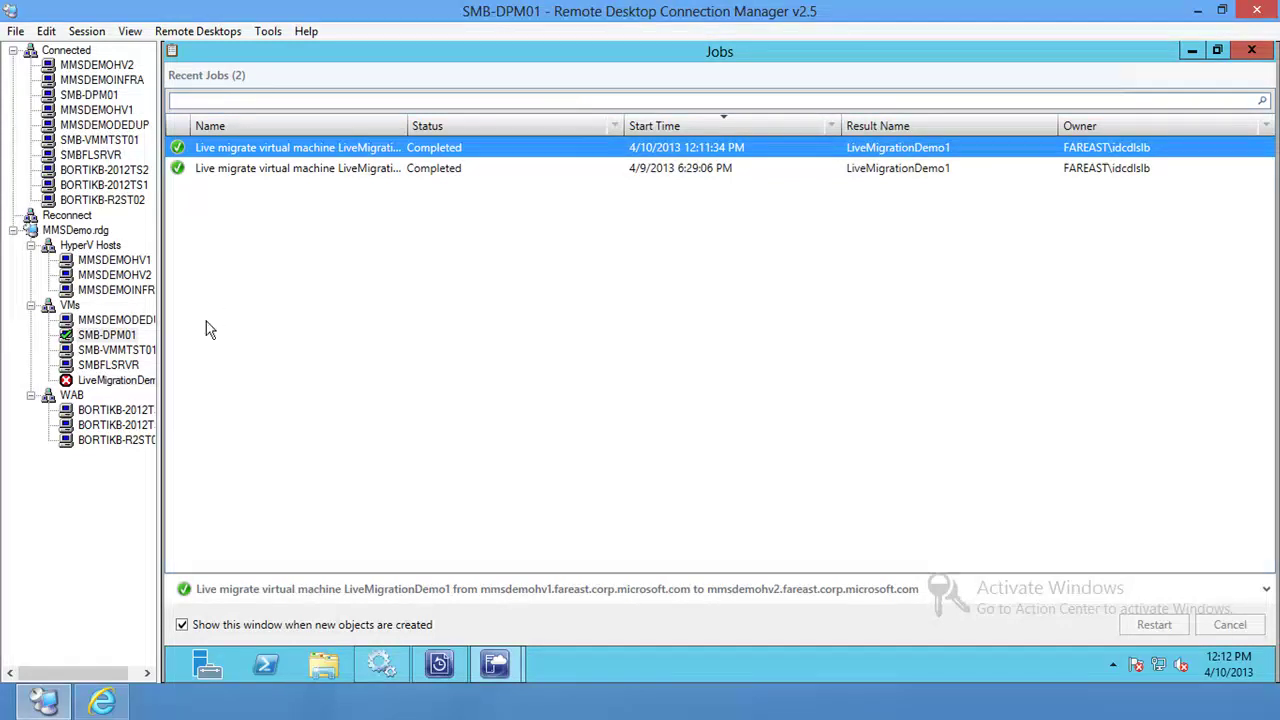
- Switch to the DPM Administrator Console and create a short-term disk recovery point for LiveMigrationDemo1 using express full backup
left_click(105, 340)
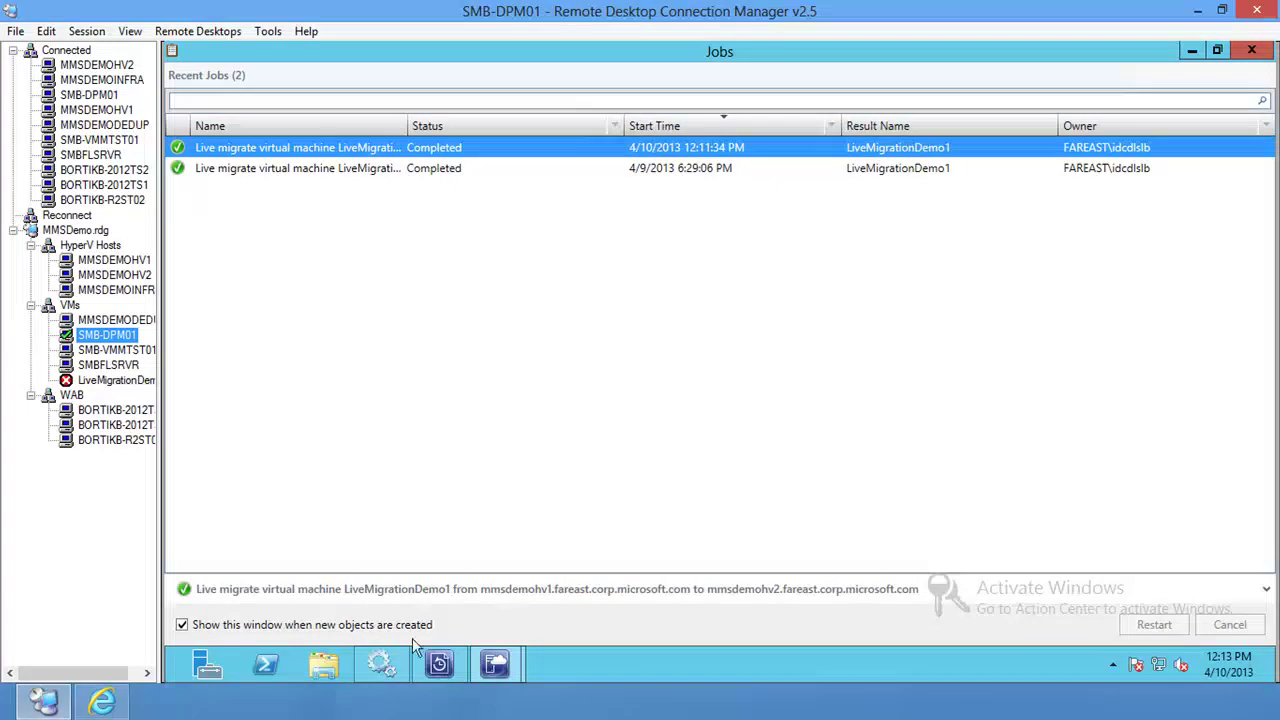
left_click(440, 665)
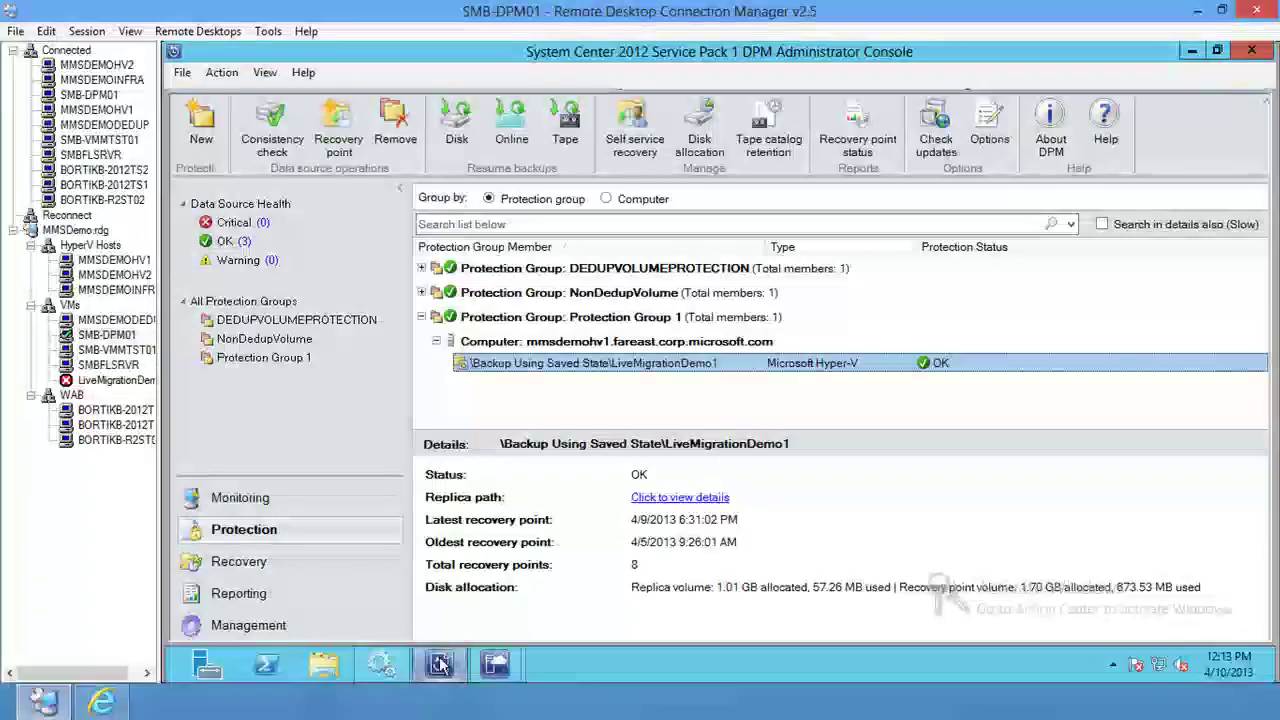
right_click(570, 362)
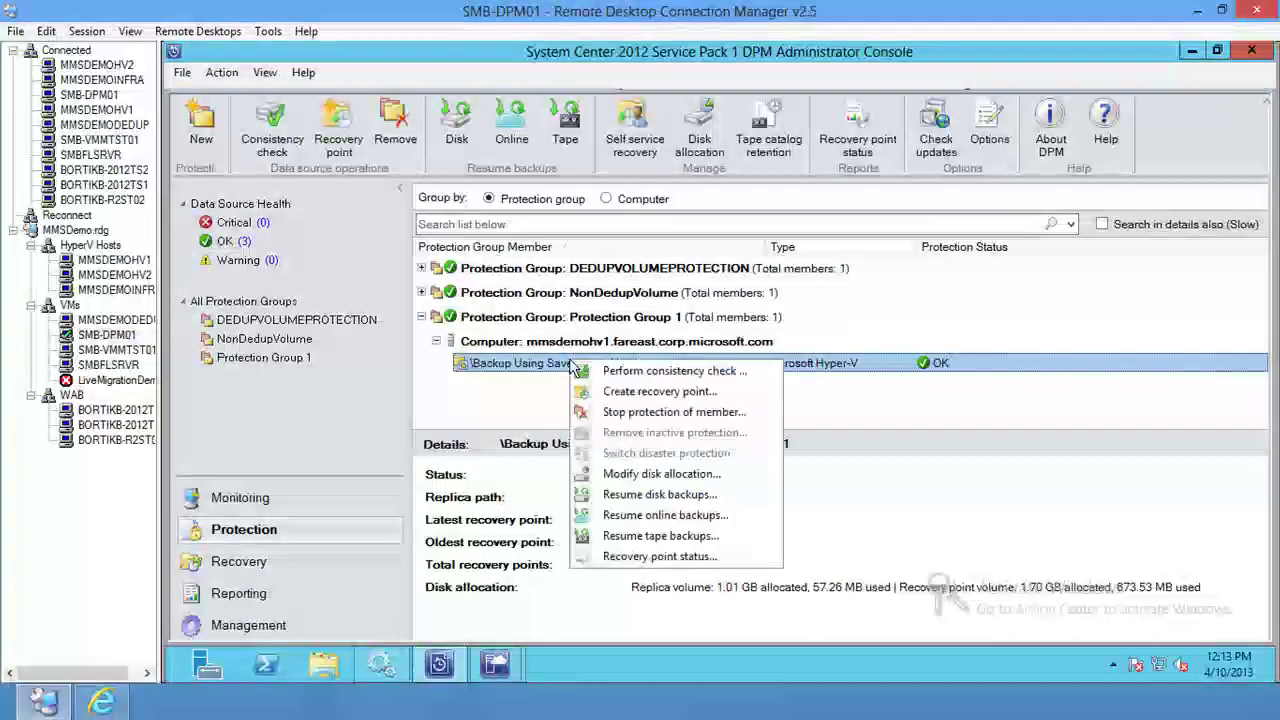
left_click(622, 392)
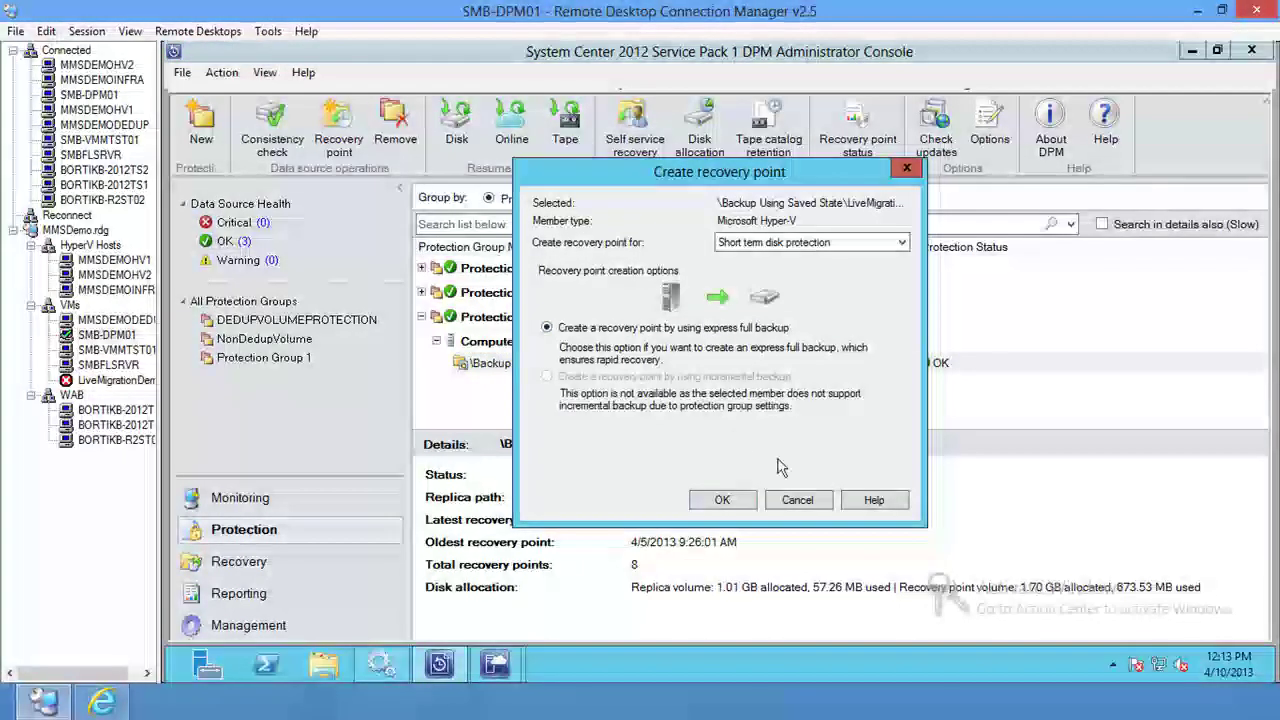
left_click(723, 503)
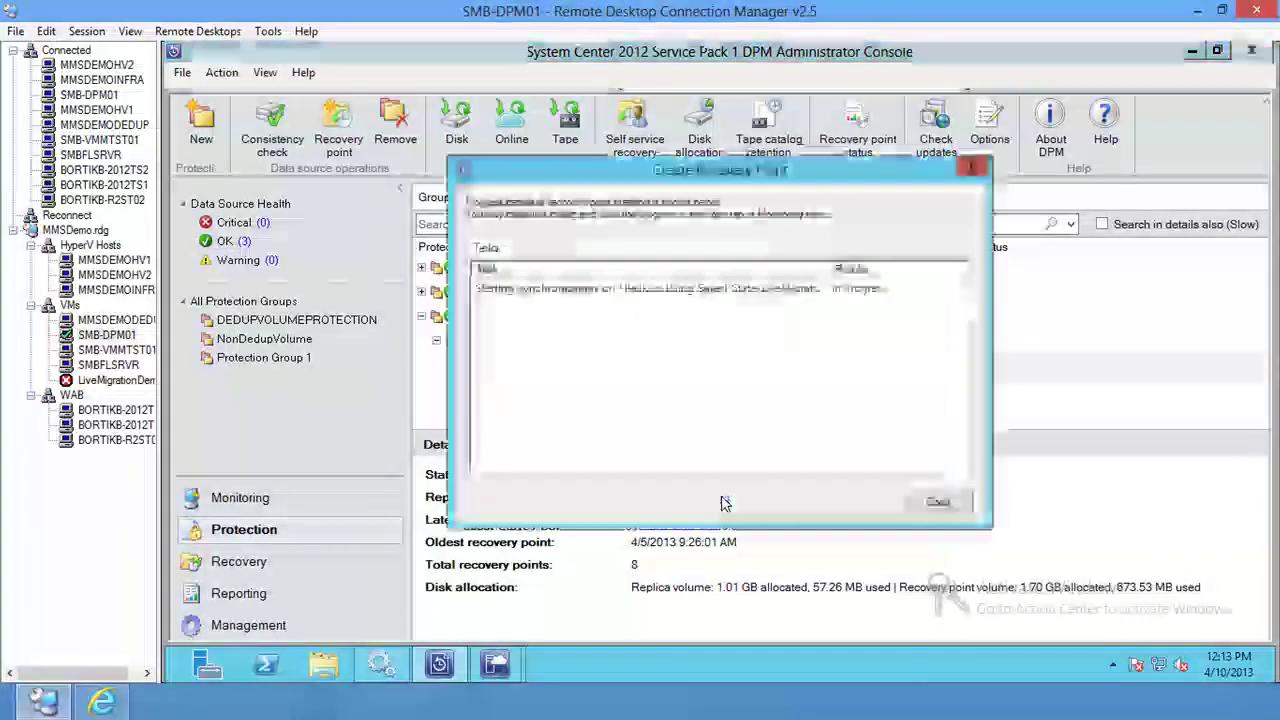
left_click(933, 503)
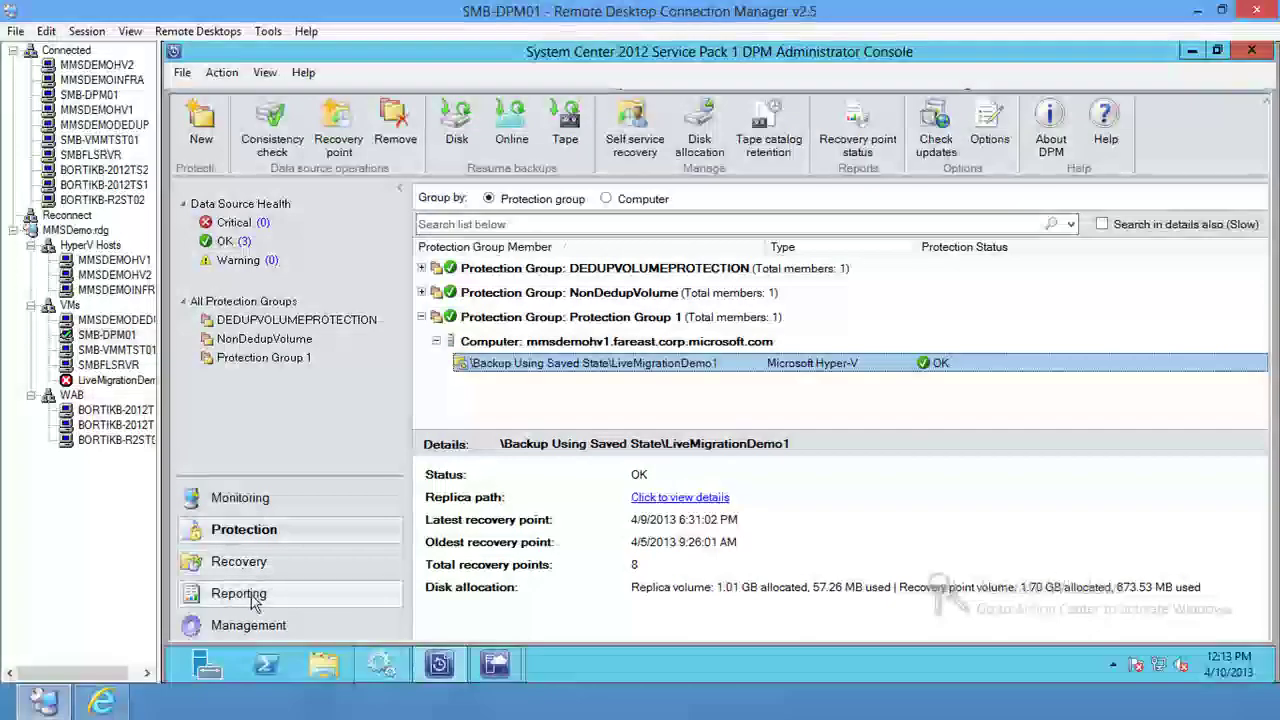
- Examine the details of LiveMigrationDemo1's latest failed and in-progress recovery point jobs in the monitoring view
left_click(263, 497)
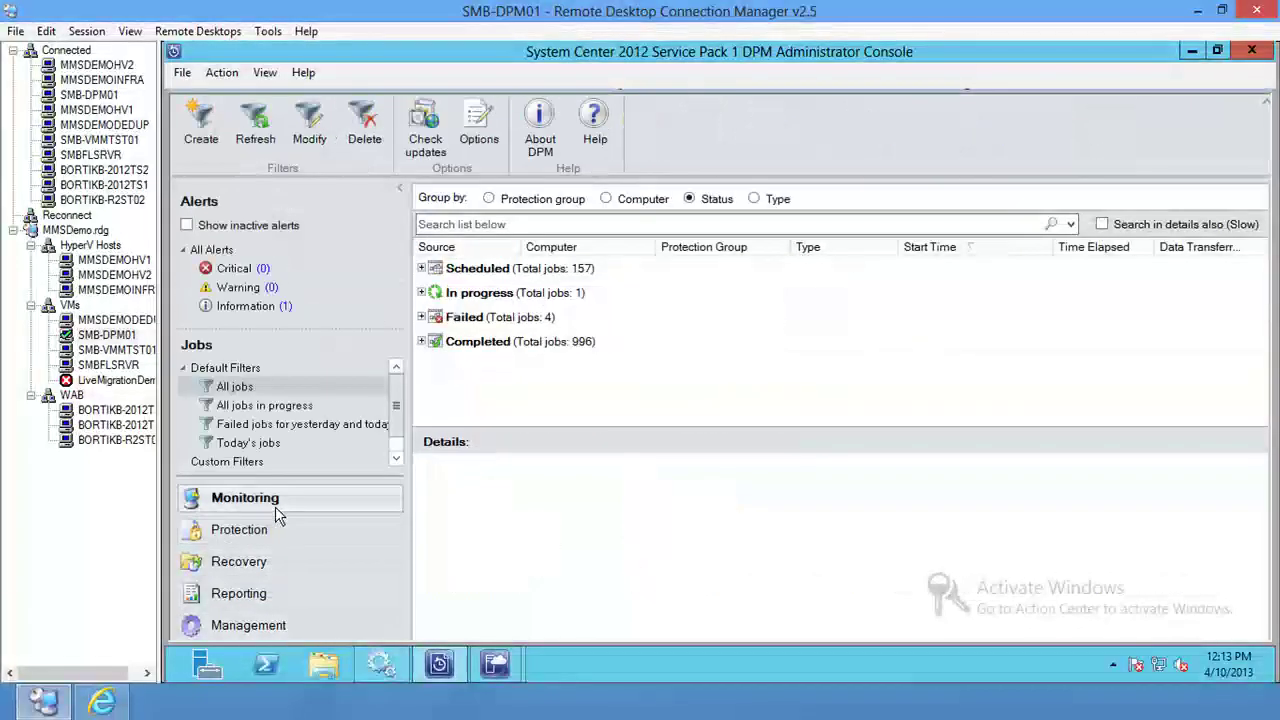
left_click(421, 319)
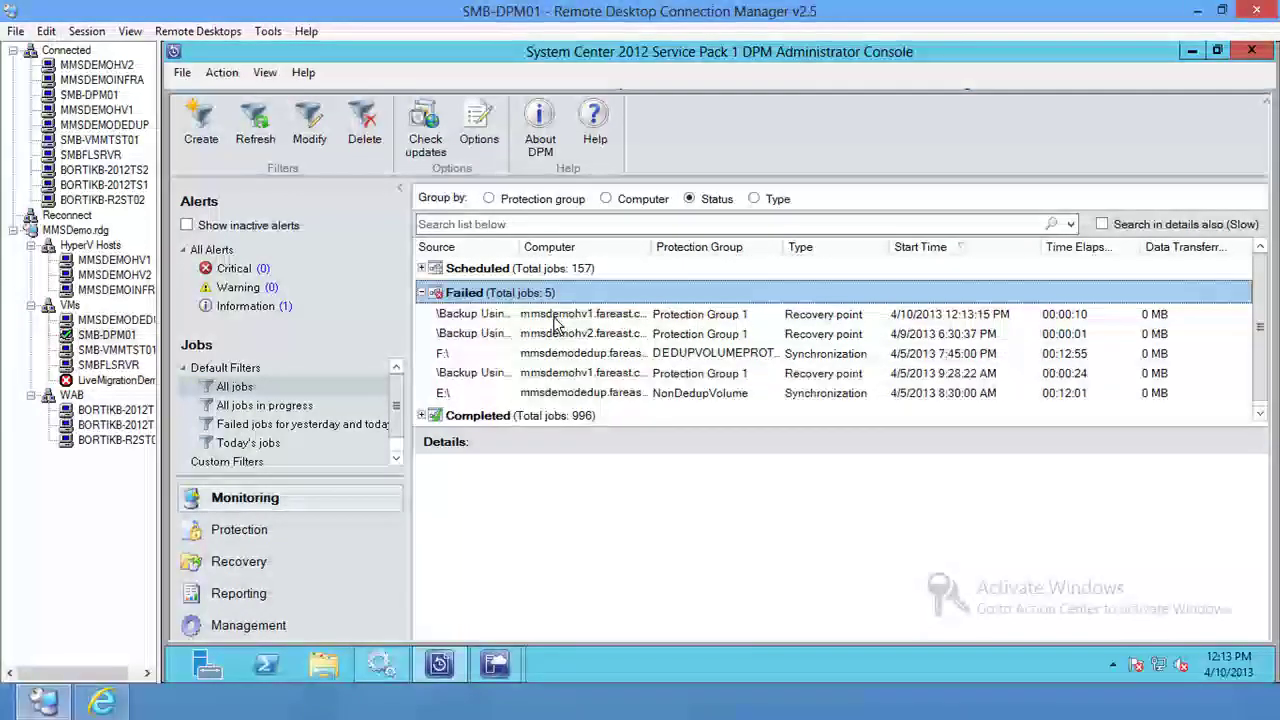
left_click(554, 316)
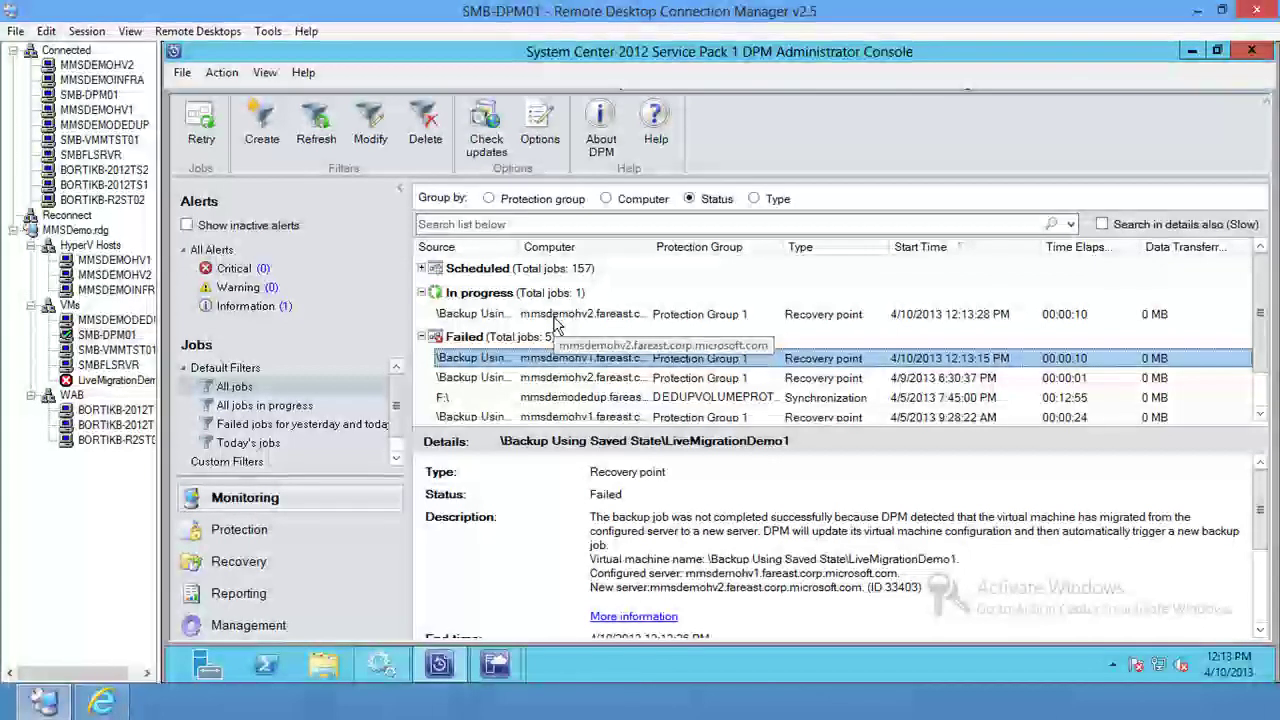
left_click(556, 316)
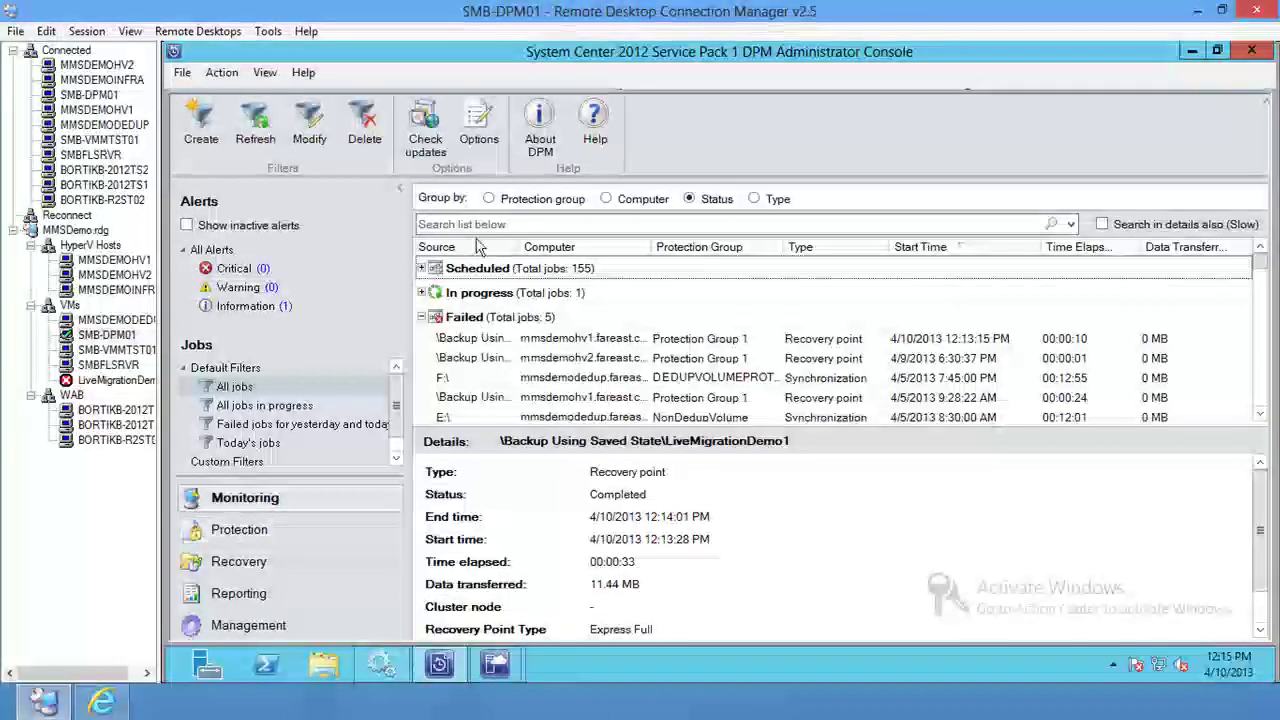
- Check the warning, critical and information alerts in the monitoring view
left_click(240, 287)
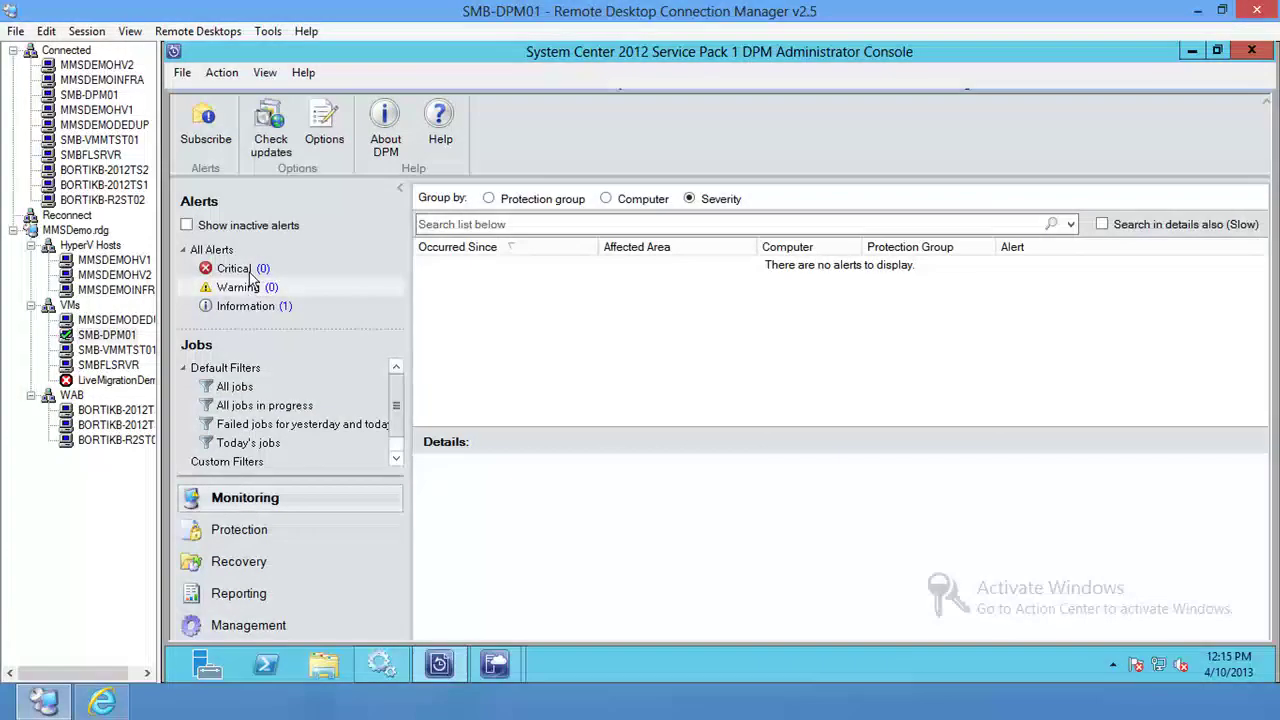
left_click(244, 276)
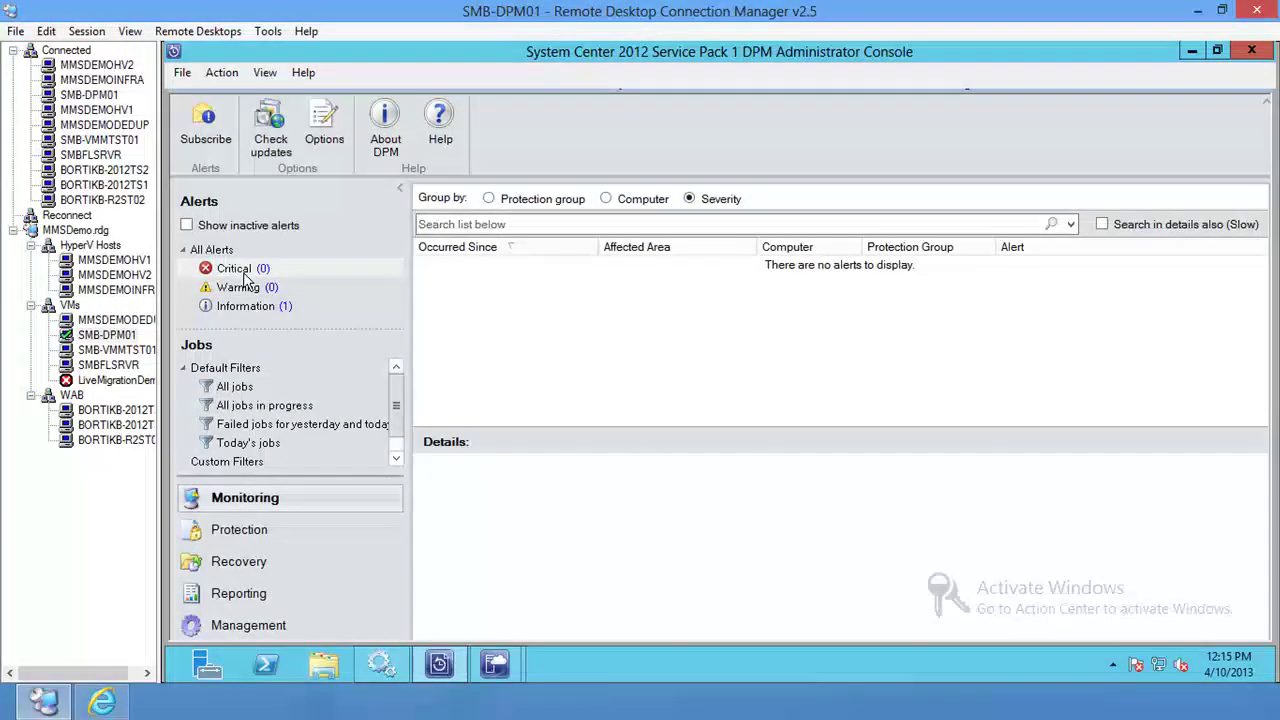
left_click(258, 315)
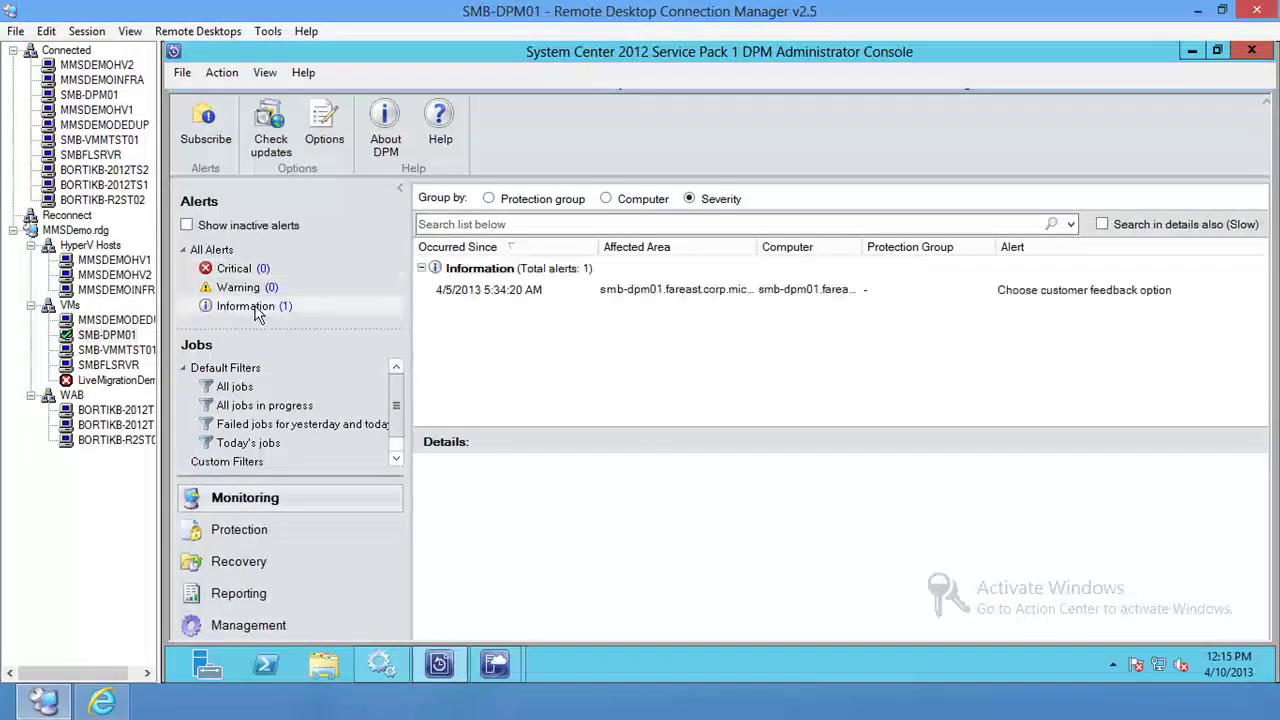
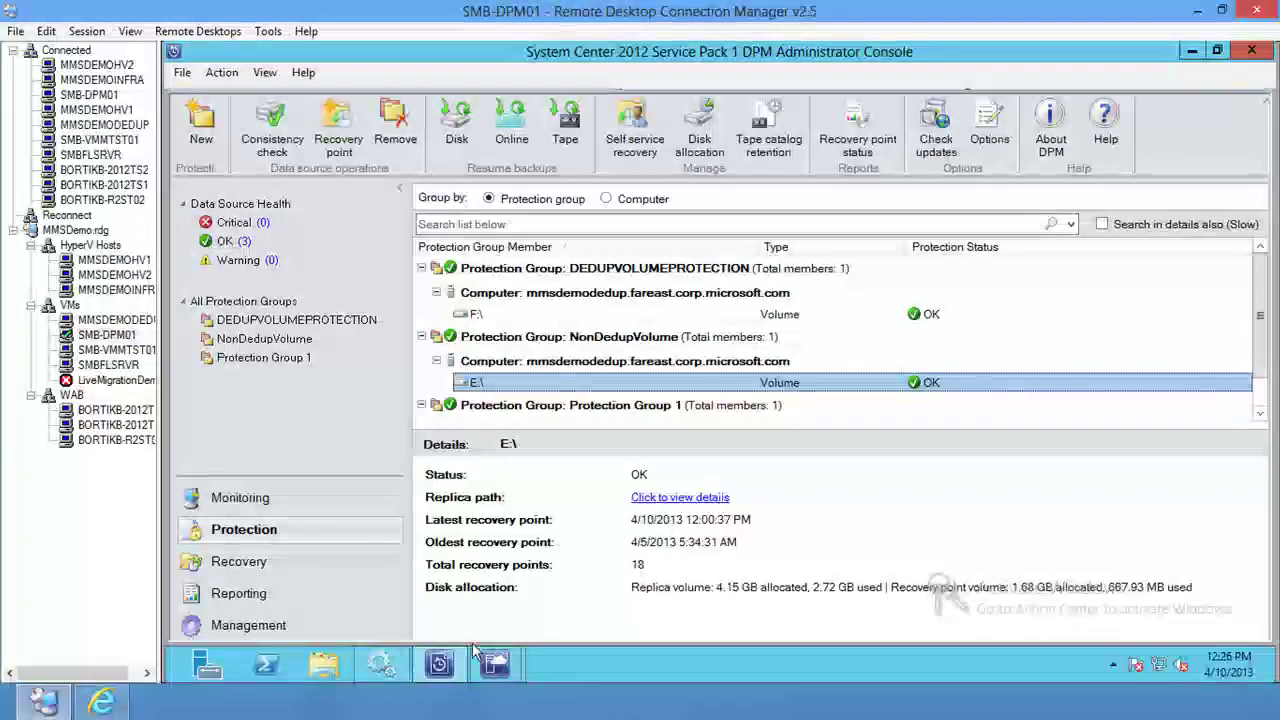
- Switch to the Windows Azure portal in Internet Explorer, maximize its window and open the Recovery Services list
mouse_move(439, 663)
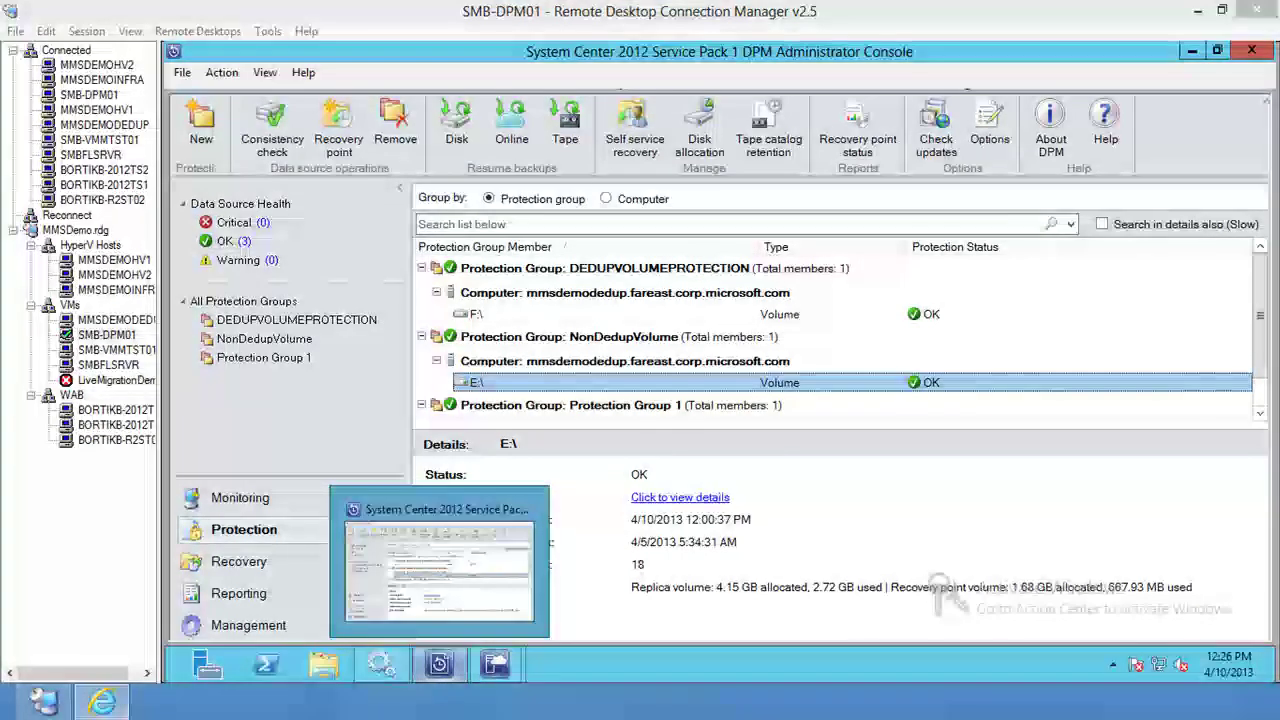
left_click(101, 702)
left_click_drag(115, 52, 670, 55)
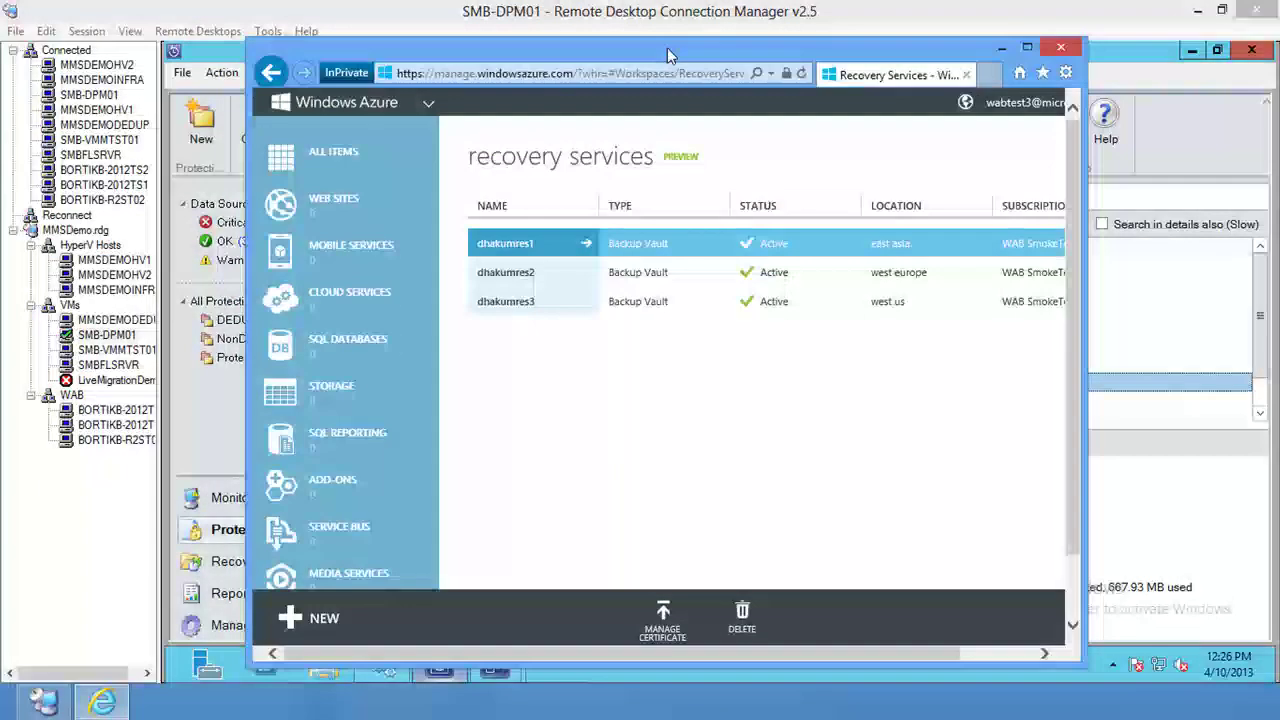
double_click(669, 53)
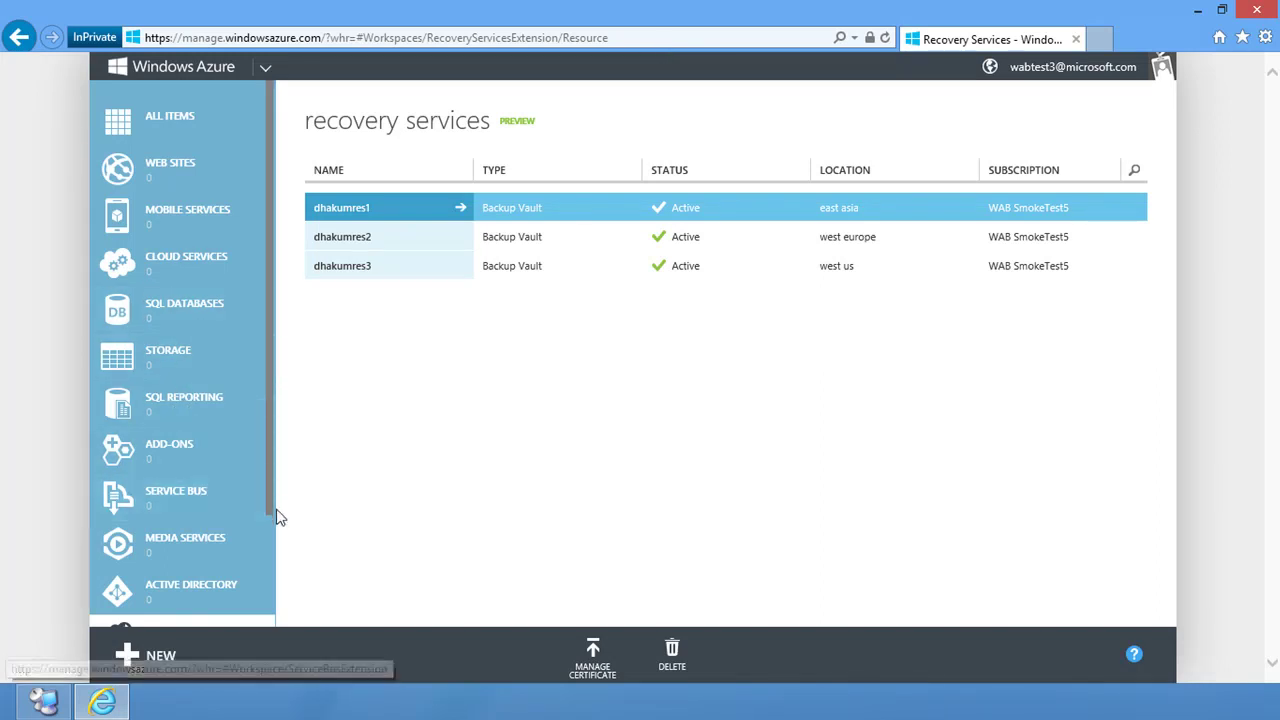
left_click_drag(274, 514, 278, 620)
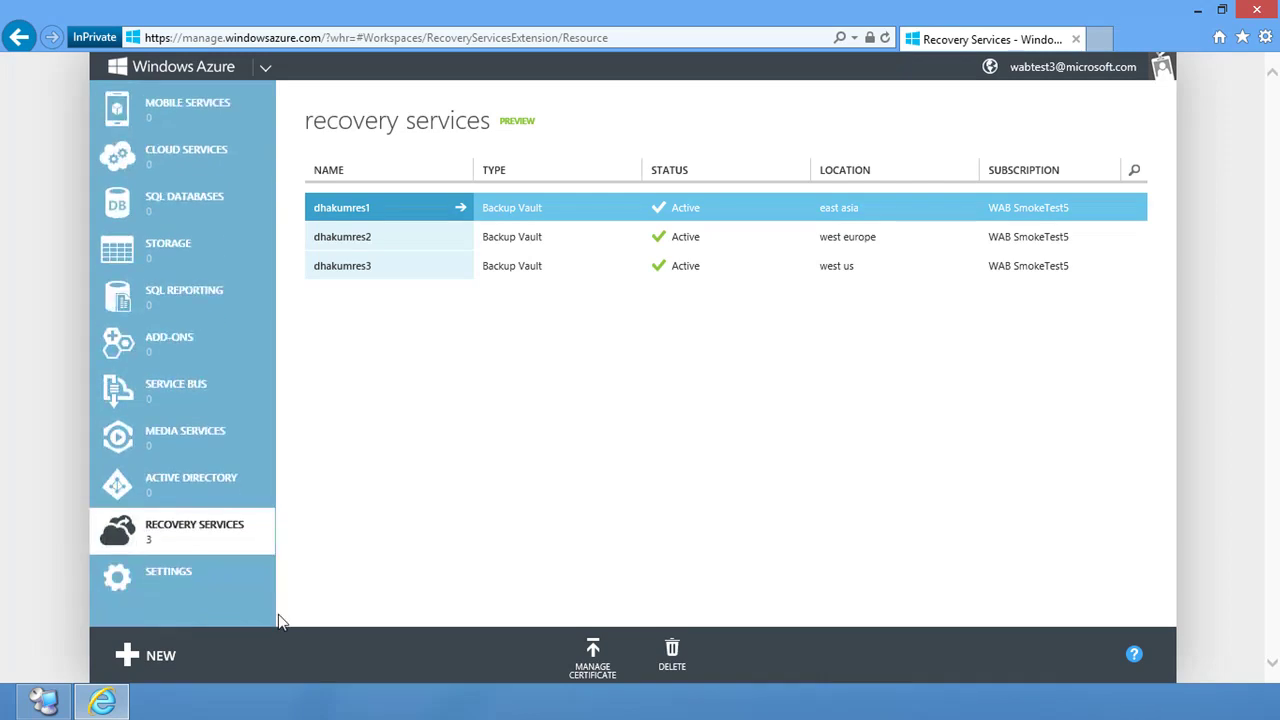
left_click(221, 540)
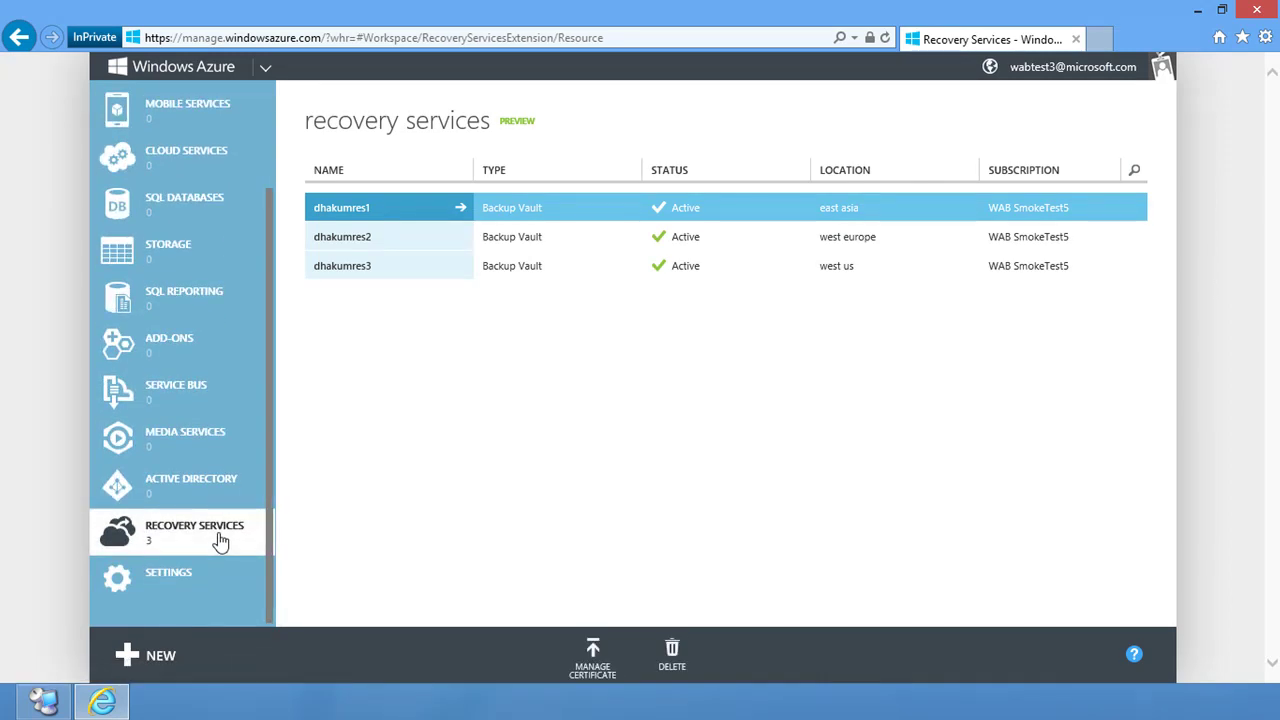
- Create a new backup vault named mmsdemo in the West US region using Quick Create
left_click(138, 656)
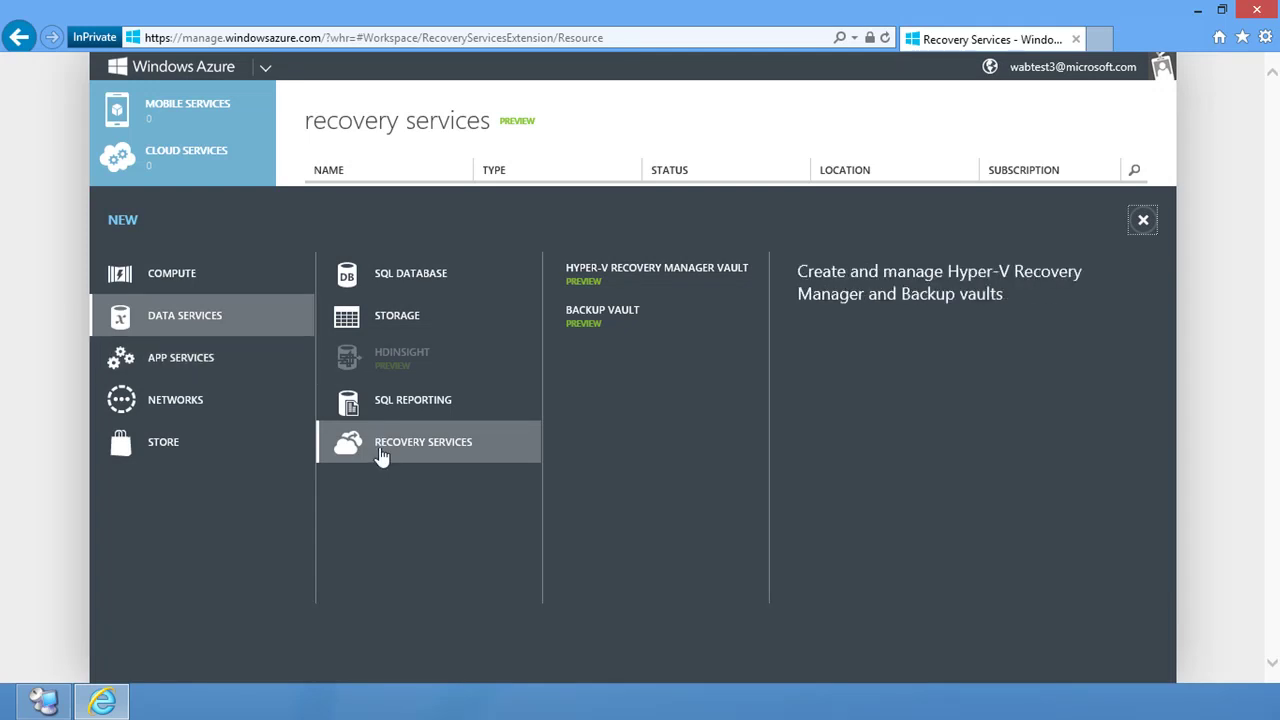
left_click(613, 323)
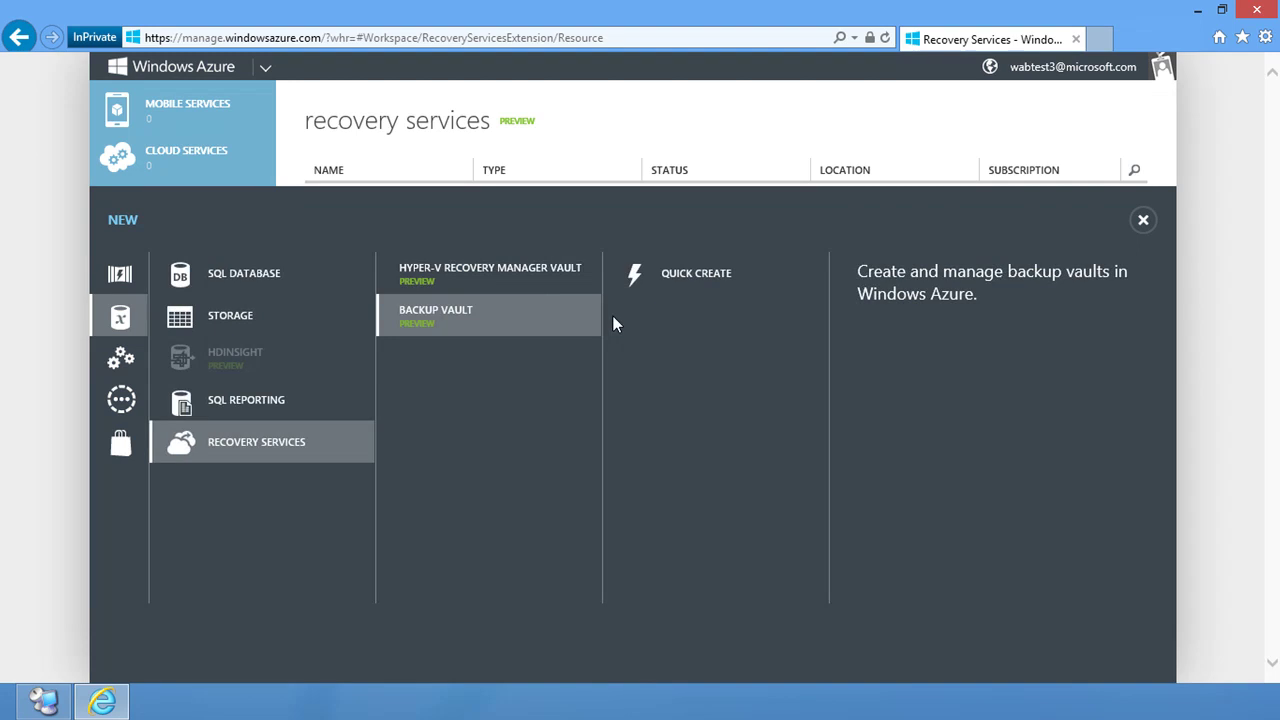
left_click(690, 278)
left_click(923, 290)
type("mmsdemo")
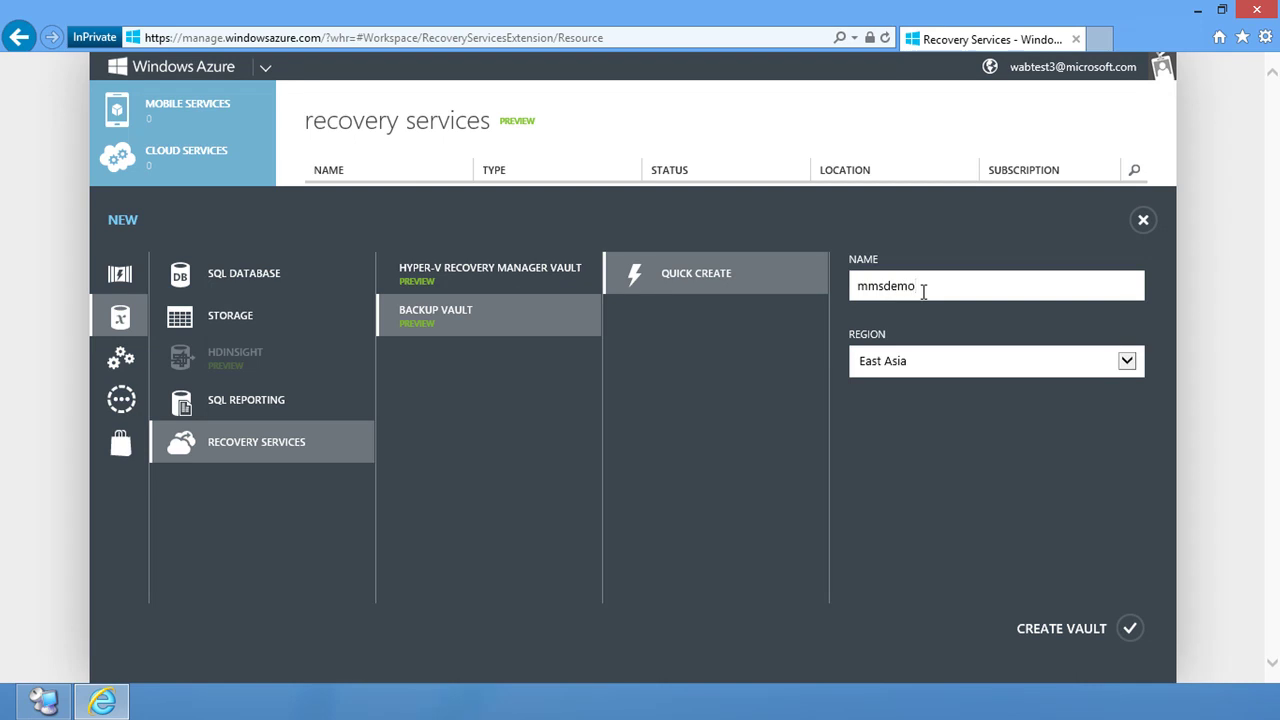
left_click(1127, 362)
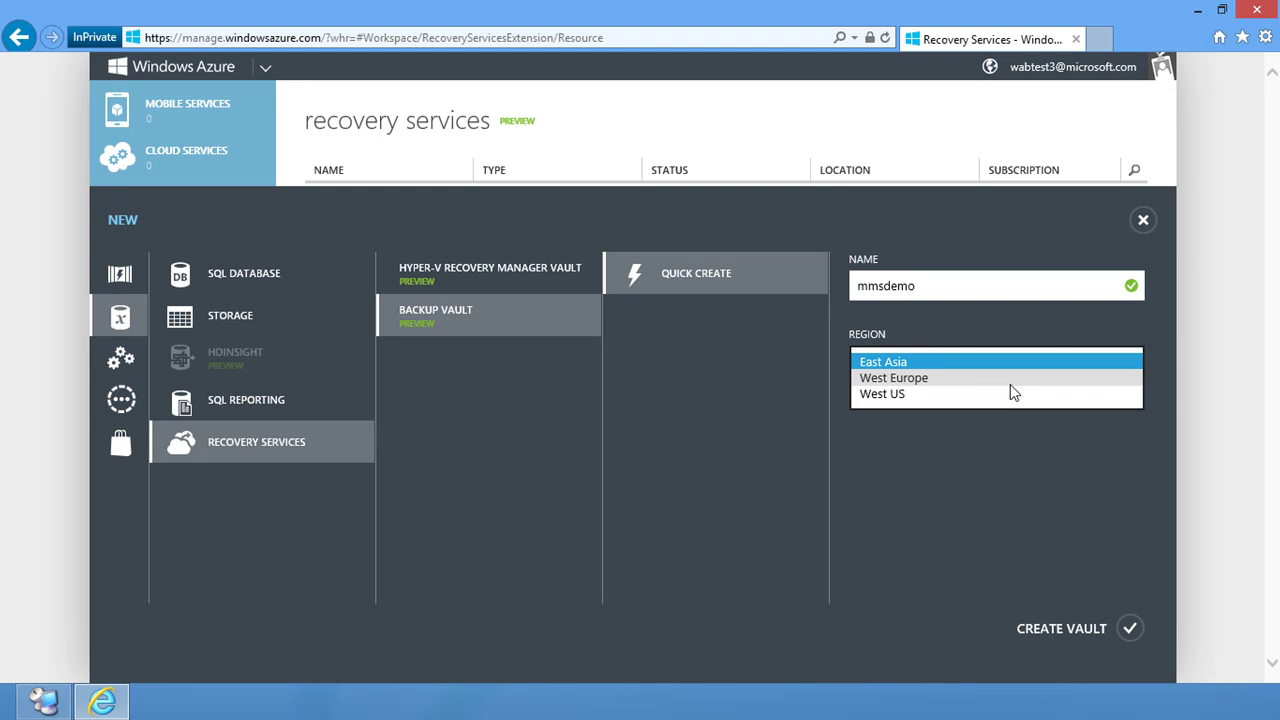
left_click(908, 395)
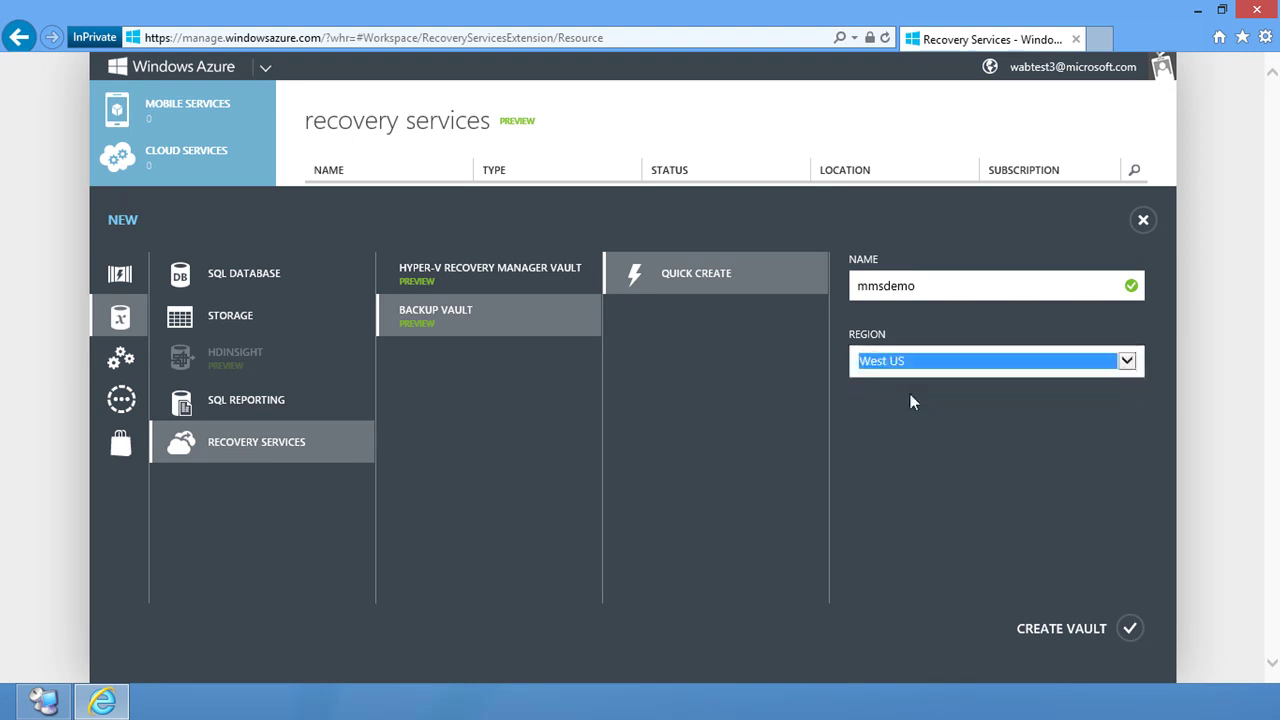
left_click(1131, 628)
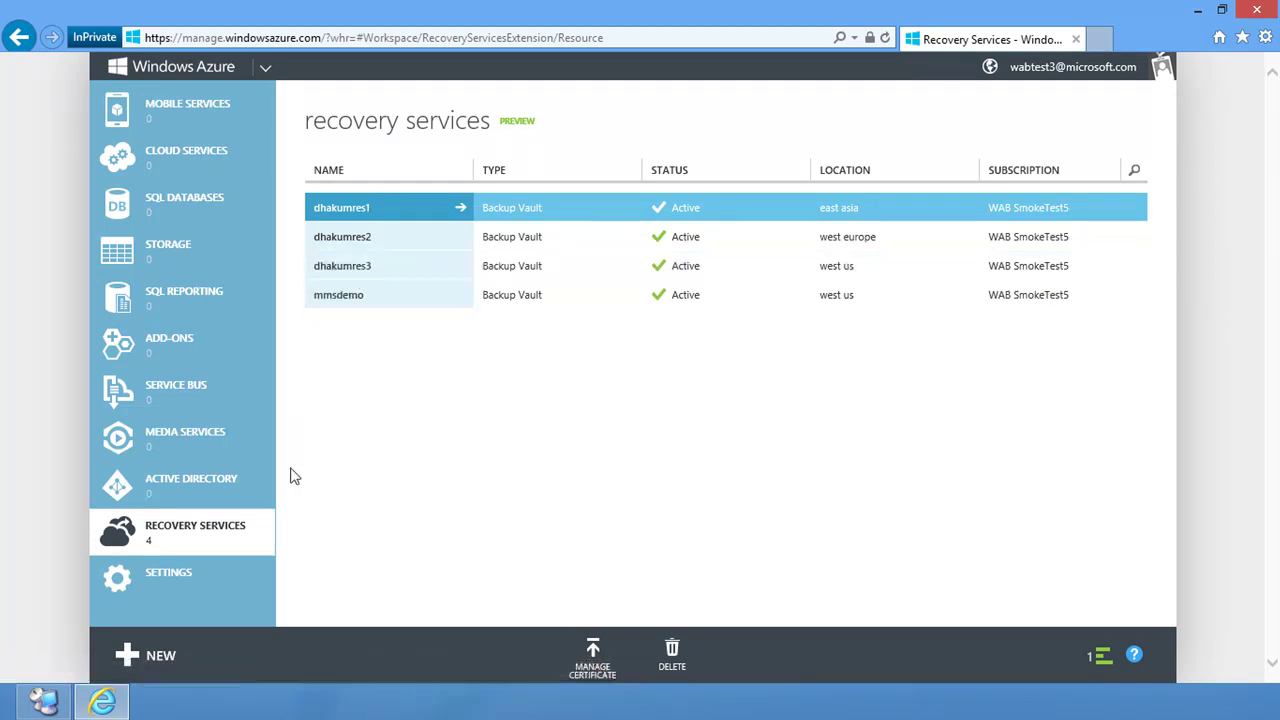
- Open the BORTIKB-R2ST02 session in Remote Desktop Connection Manager, and return to the Azure portal to open the mmsdemo vault's dashboard
left_click(50, 698)
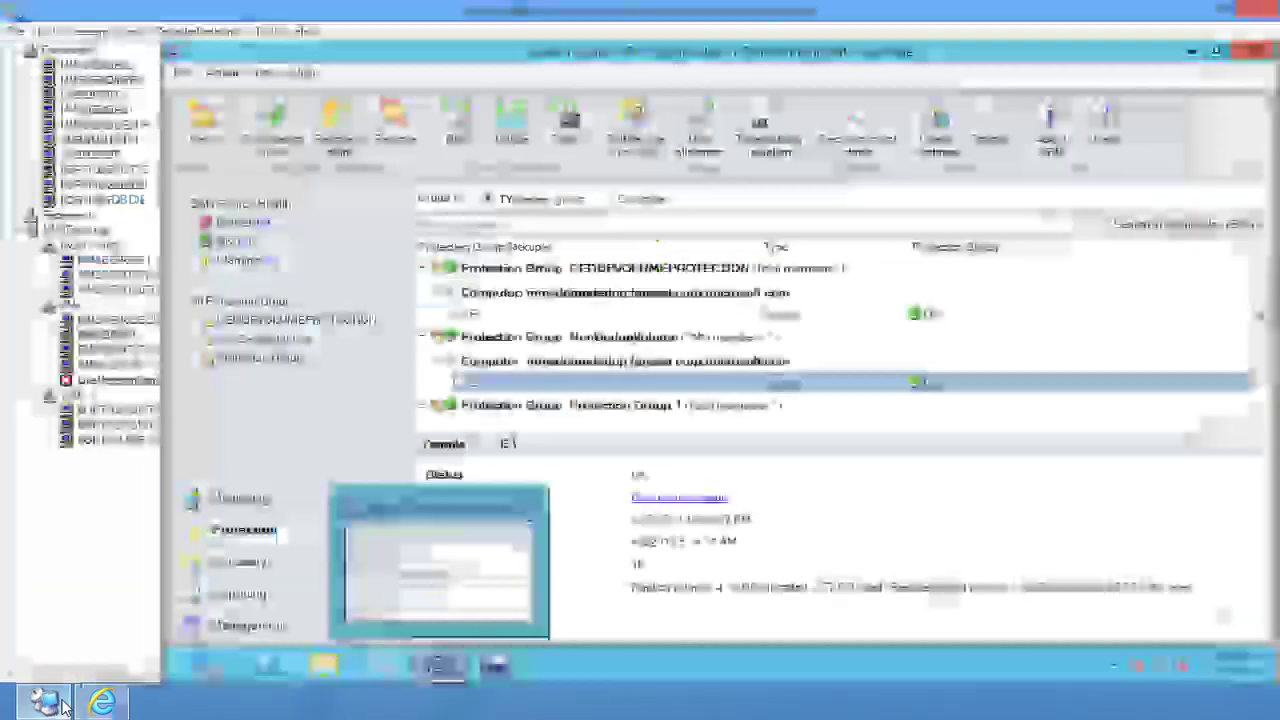
left_click(115, 440)
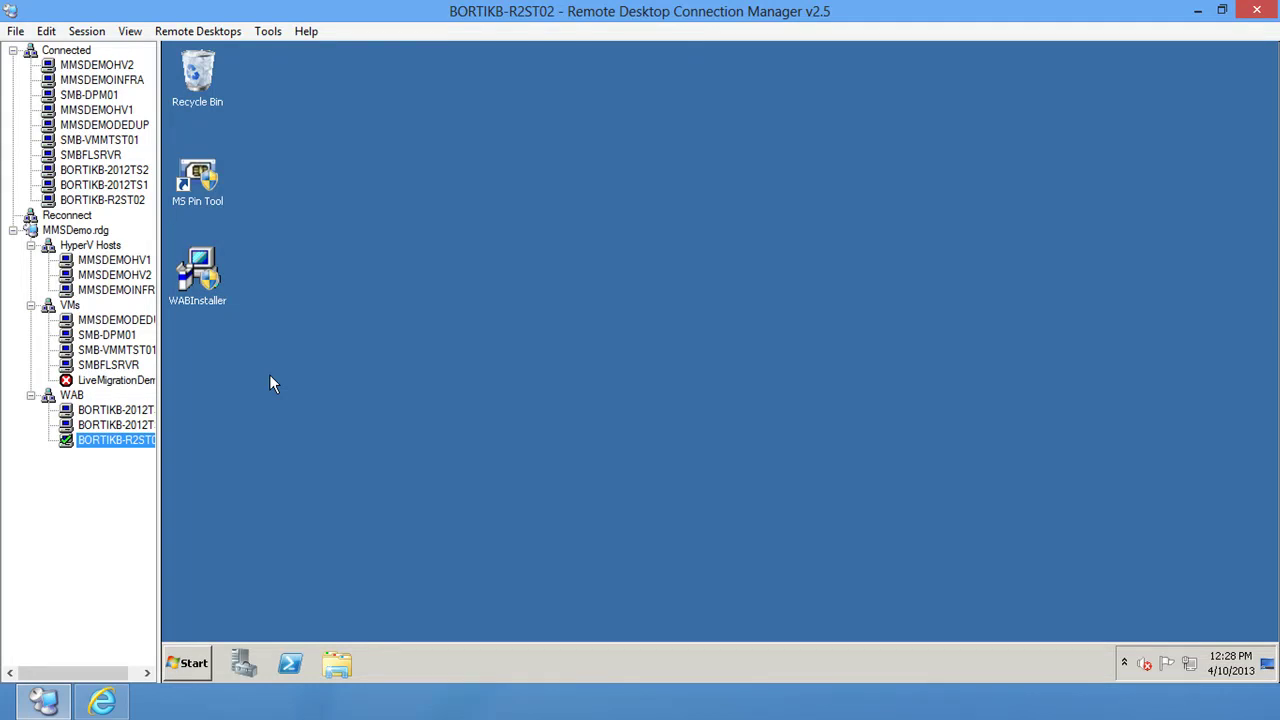
left_click(104, 703)
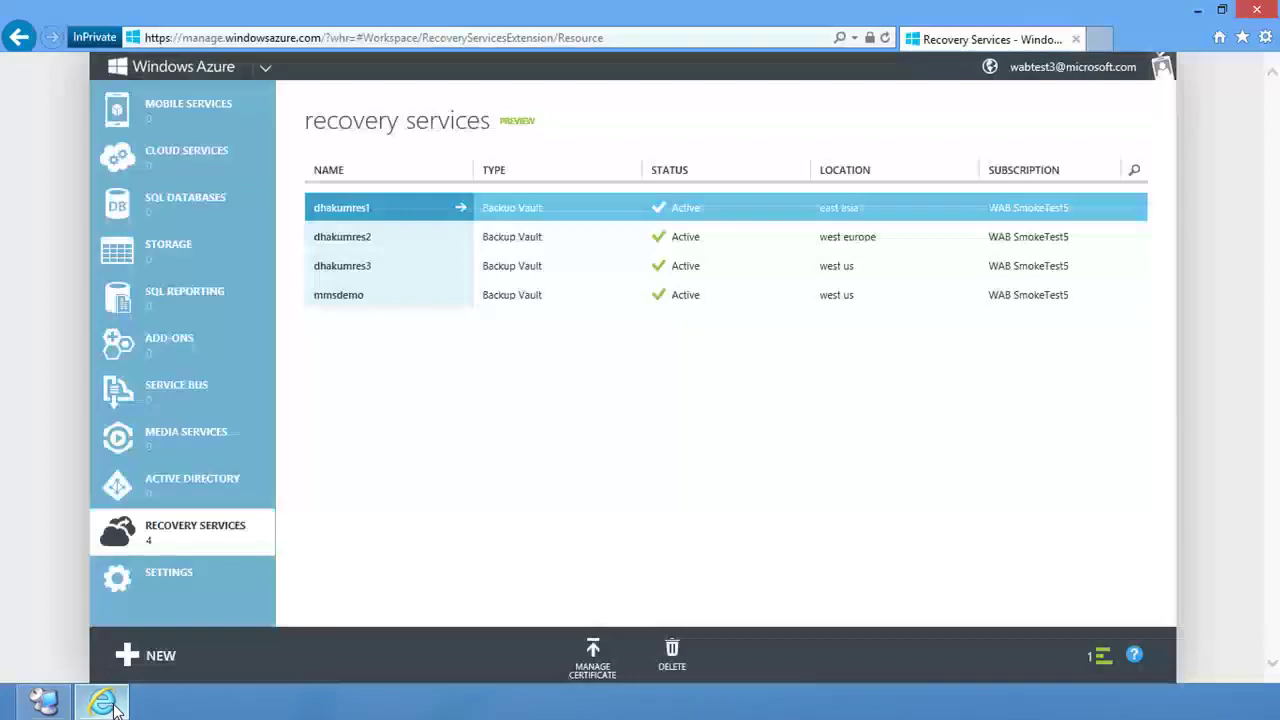
left_click(354, 295)
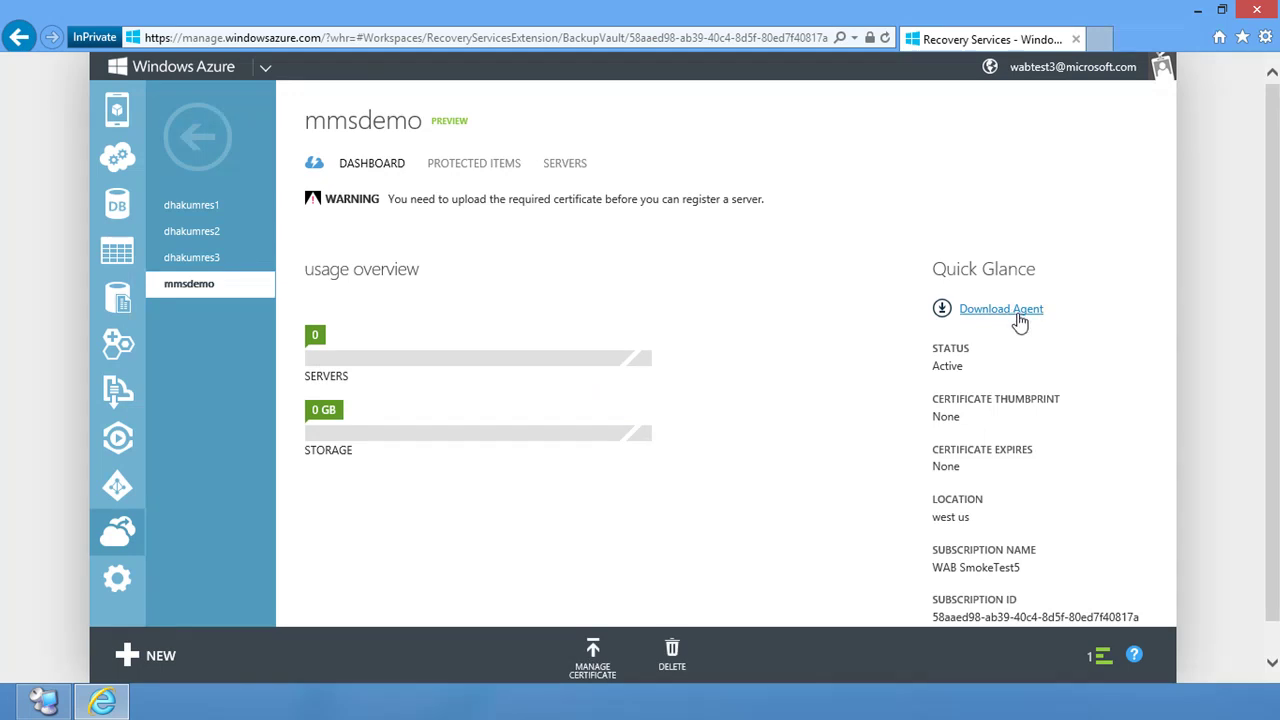
- Switch to the BORTIKB-R2ST02 session, run WABInstaller with permission to make changes, and accept the Supplemental Notice
left_click(43, 701)
left_click(201, 278)
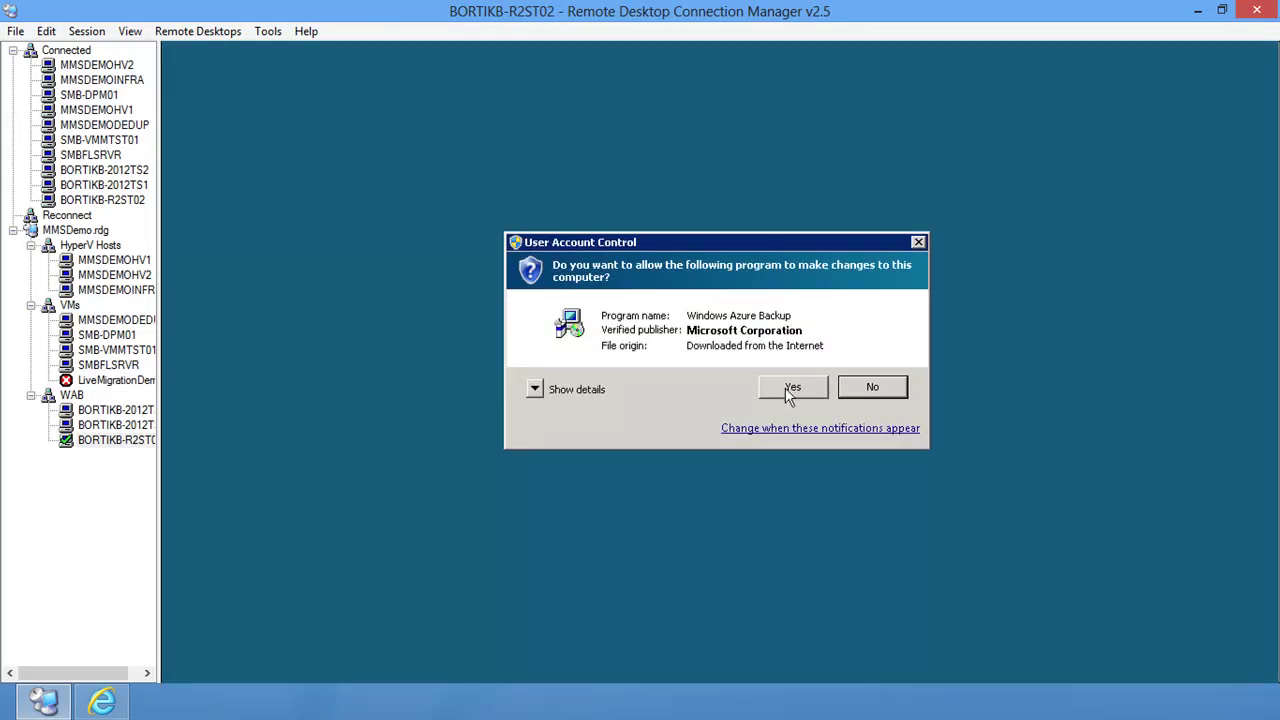
left_click(788, 392)
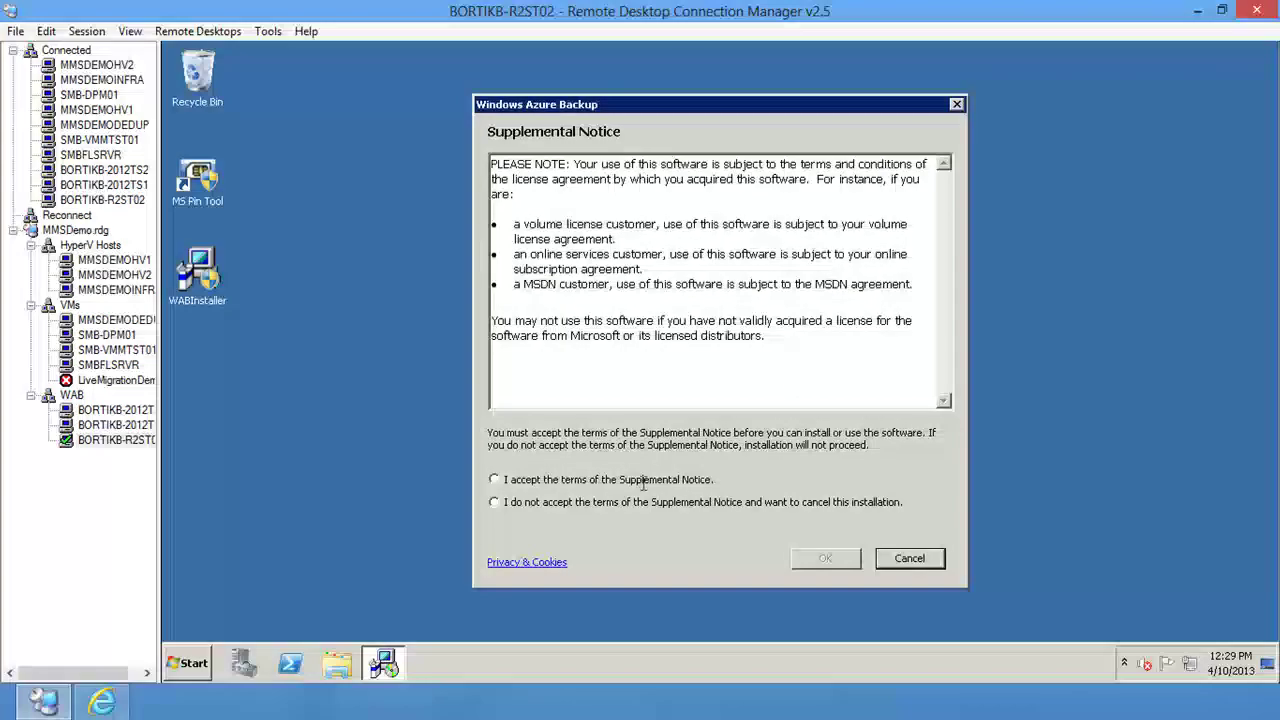
left_click(640, 483)
left_click(825, 558)
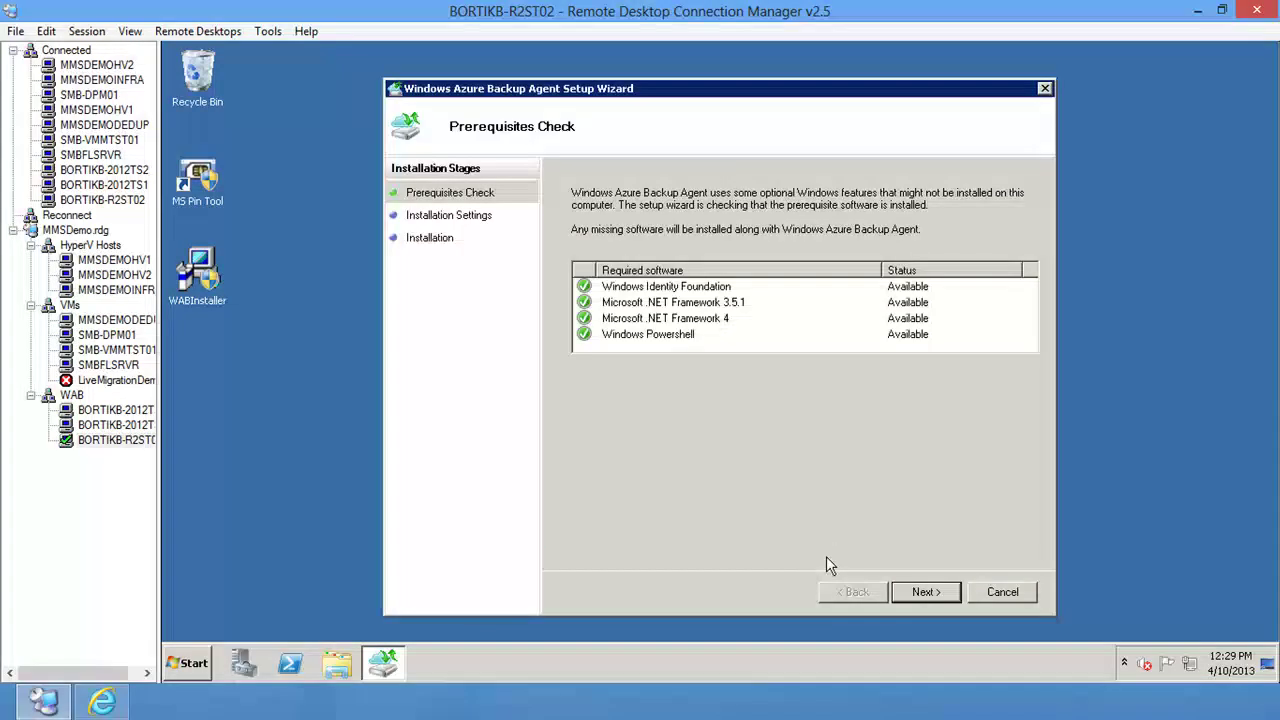
- Install Windows Azure Backup Agent with the default installation folder and cache location, and finish the setup wizard
left_click(938, 594)
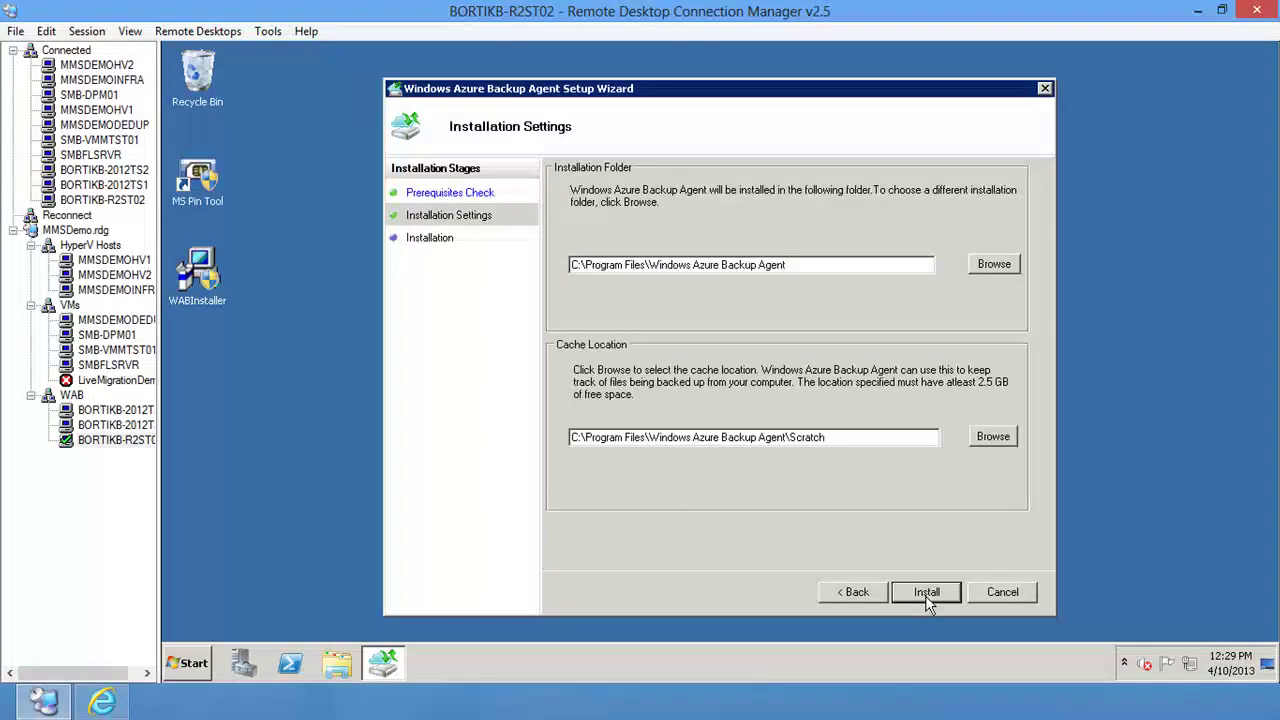
left_click(925, 594)
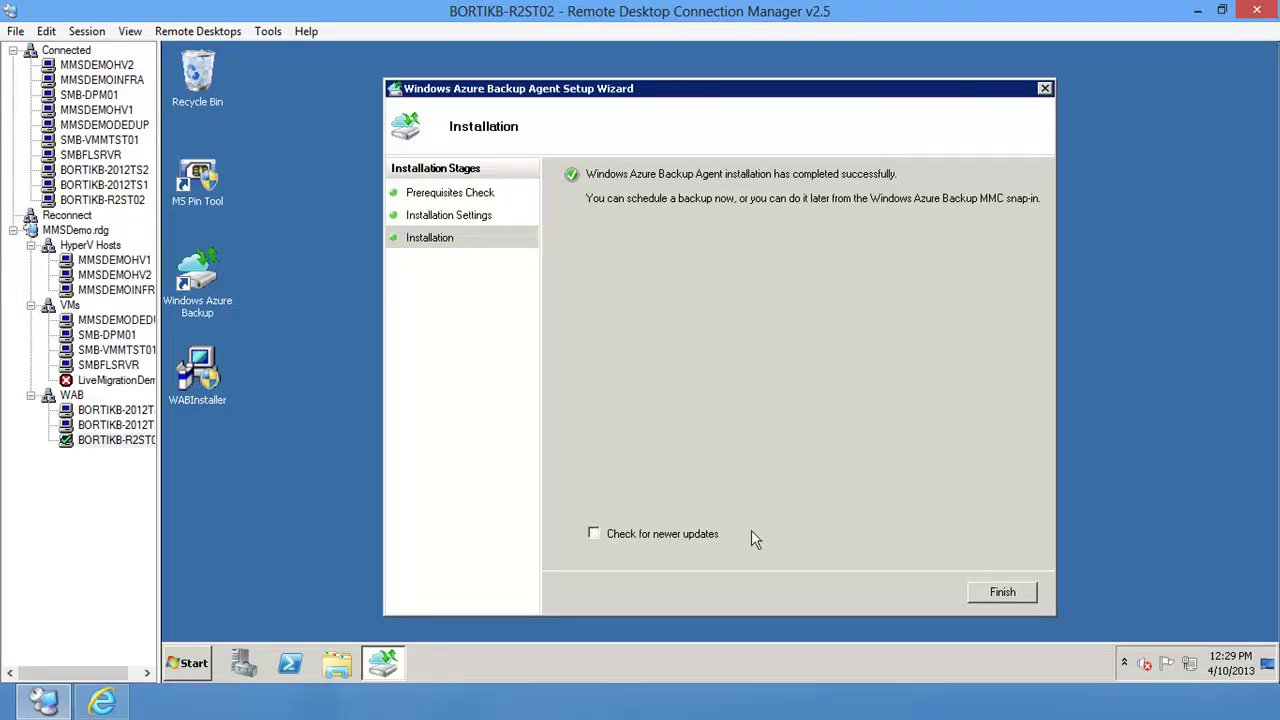
left_click(988, 593)
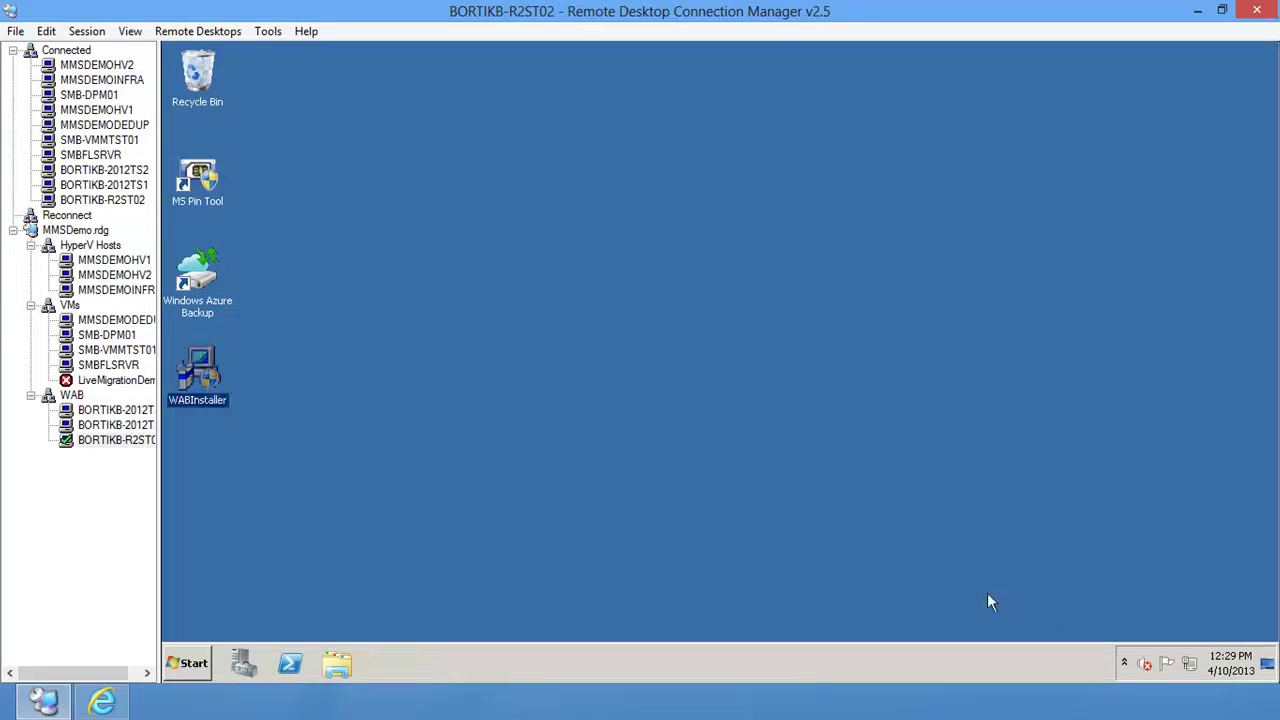
- Open Windows Azure Backup on the server, start registering it without a proxy, and choose the cvtresourcecert certificate
double_click(207, 290)
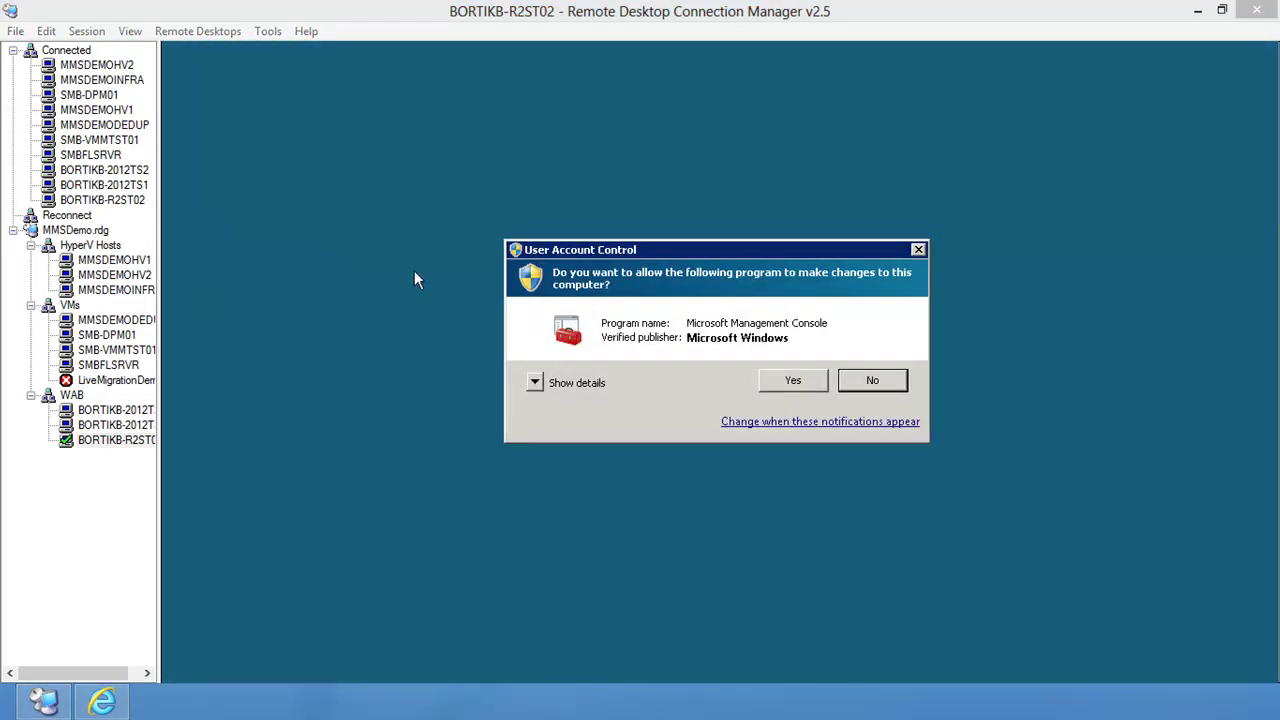
left_click(790, 381)
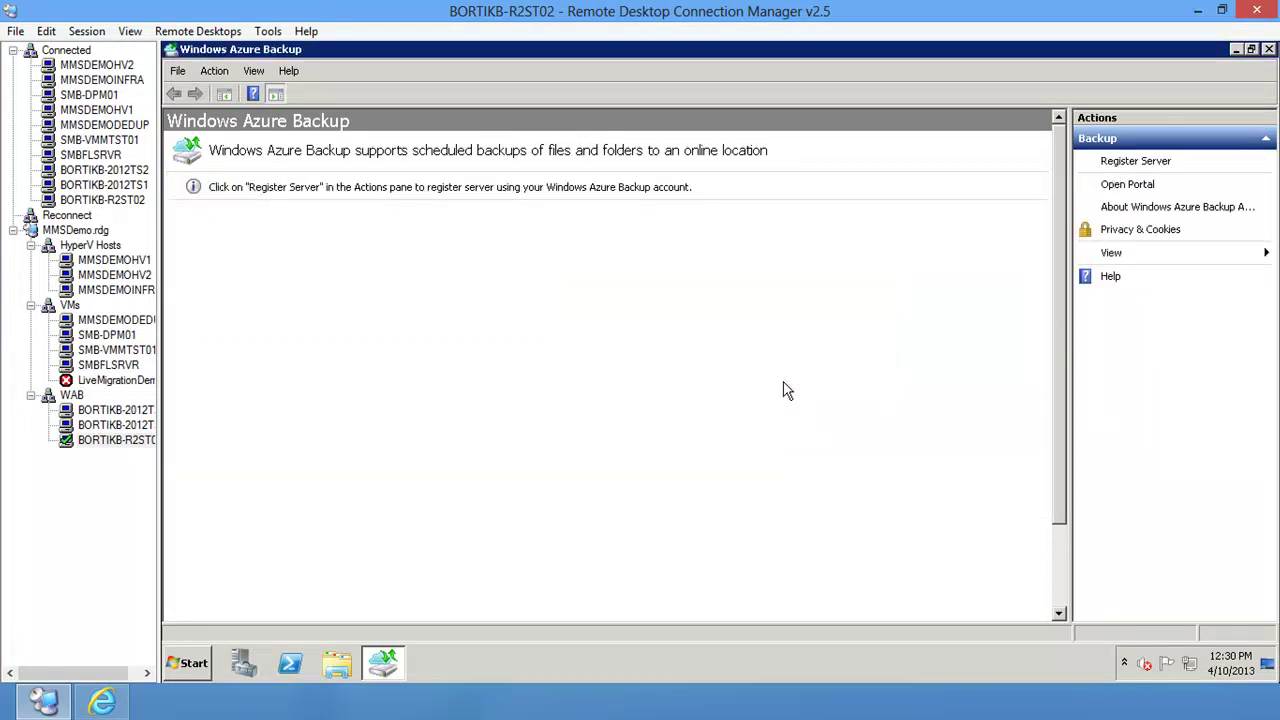
left_click(1150, 168)
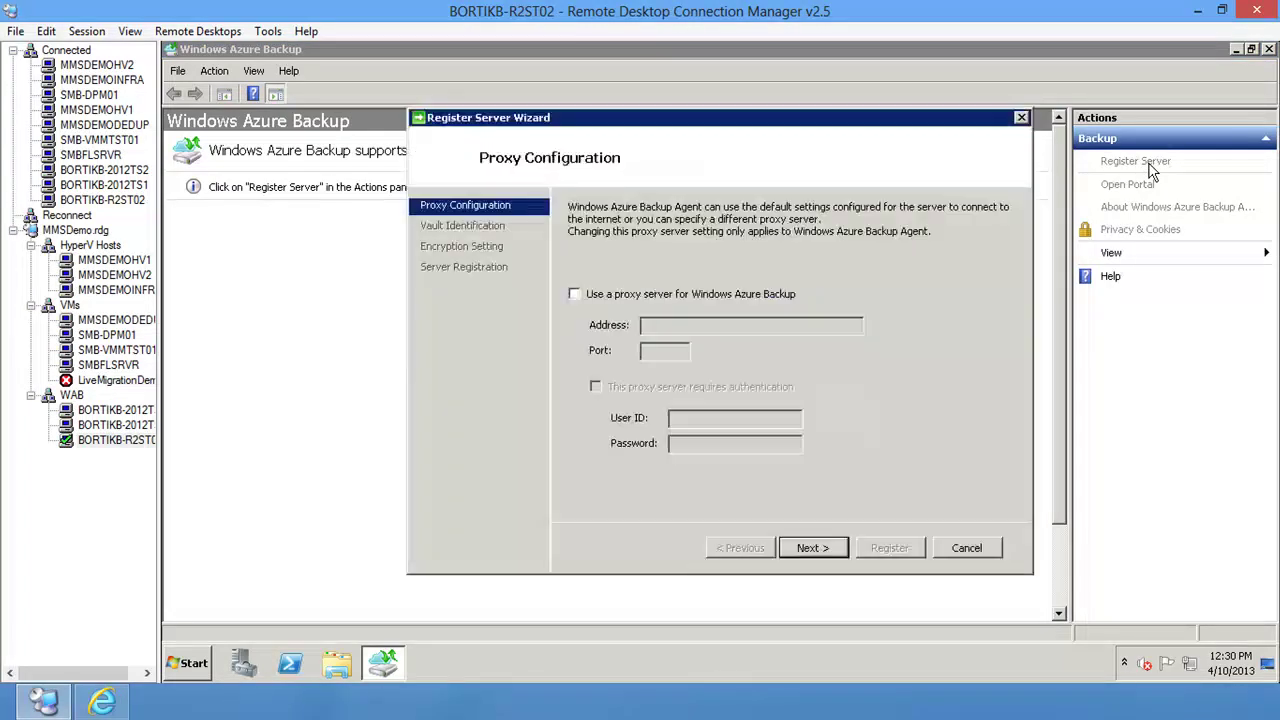
left_click(812, 549)
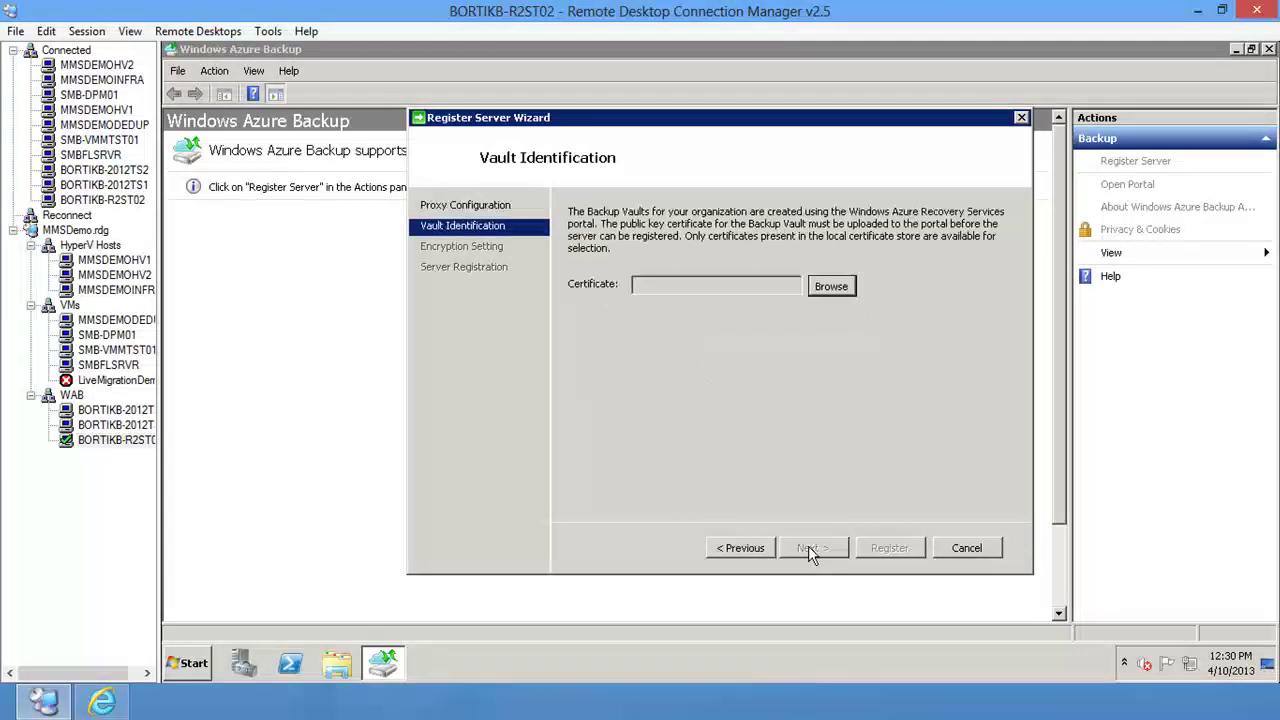
left_click(830, 289)
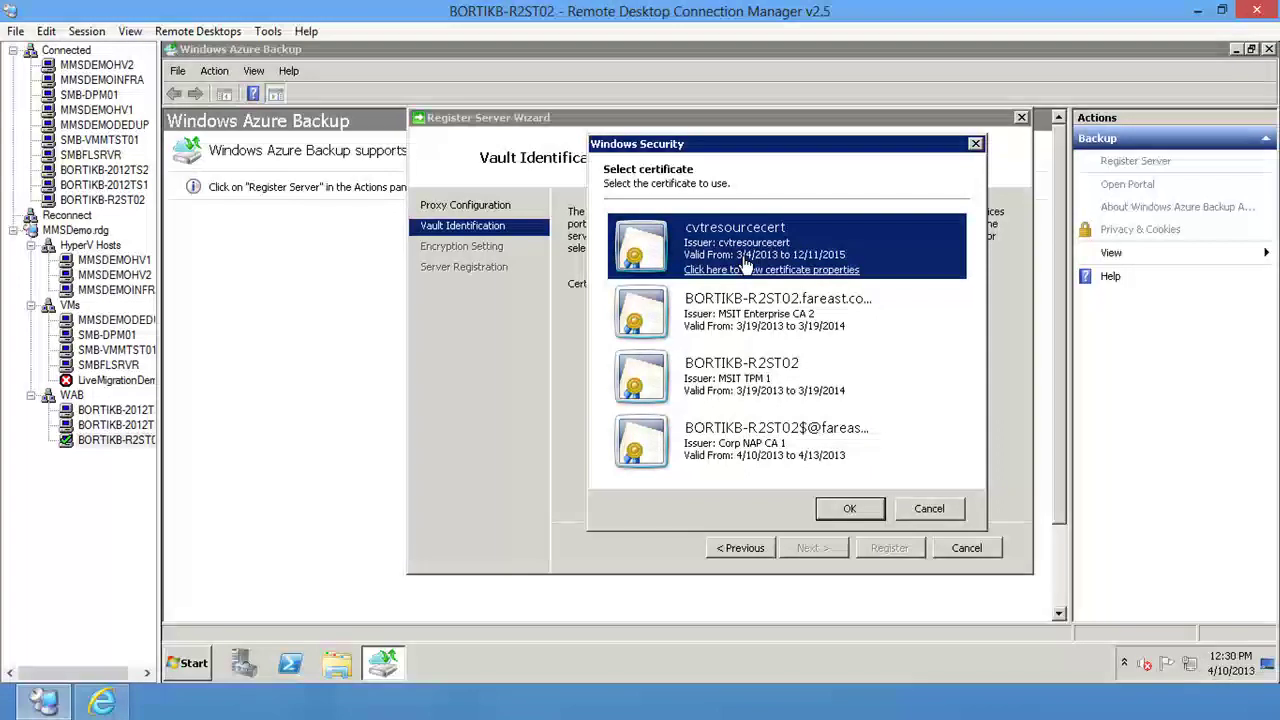
left_click(838, 510)
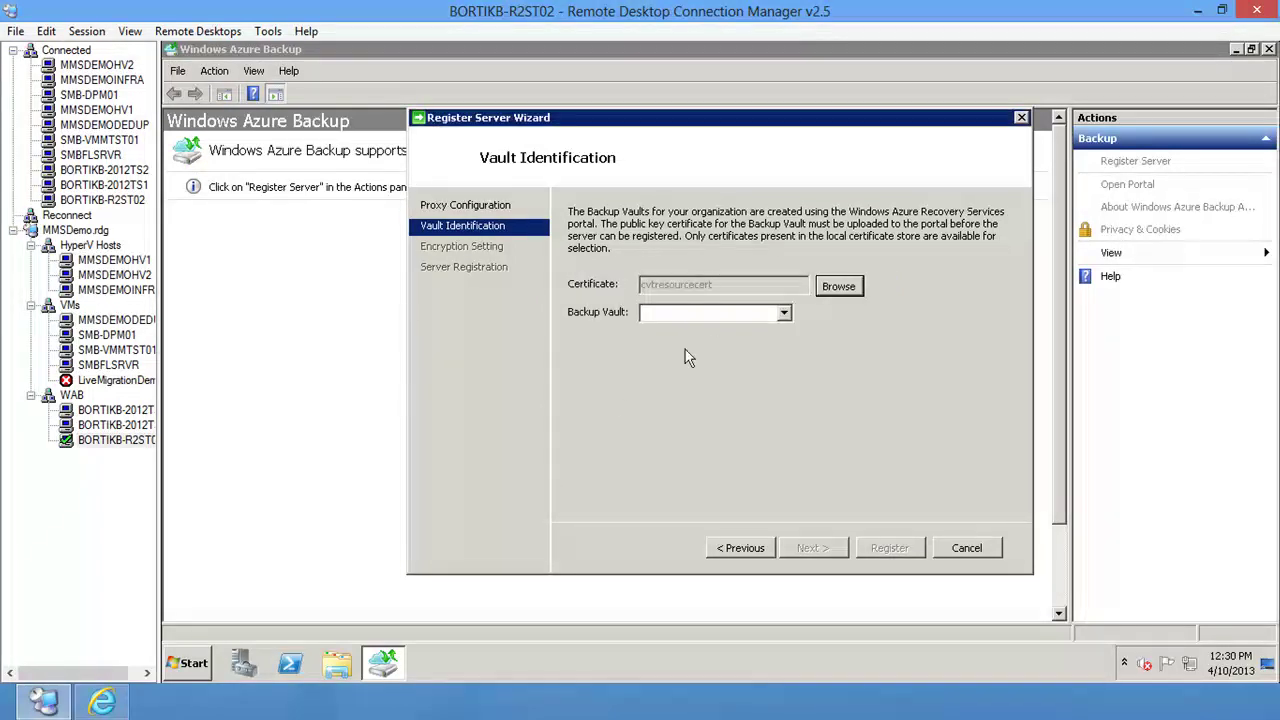
- Switch to the Azure portal and check the servers registered to the dhakumres3 vault
left_click(101, 700)
left_click(194, 259)
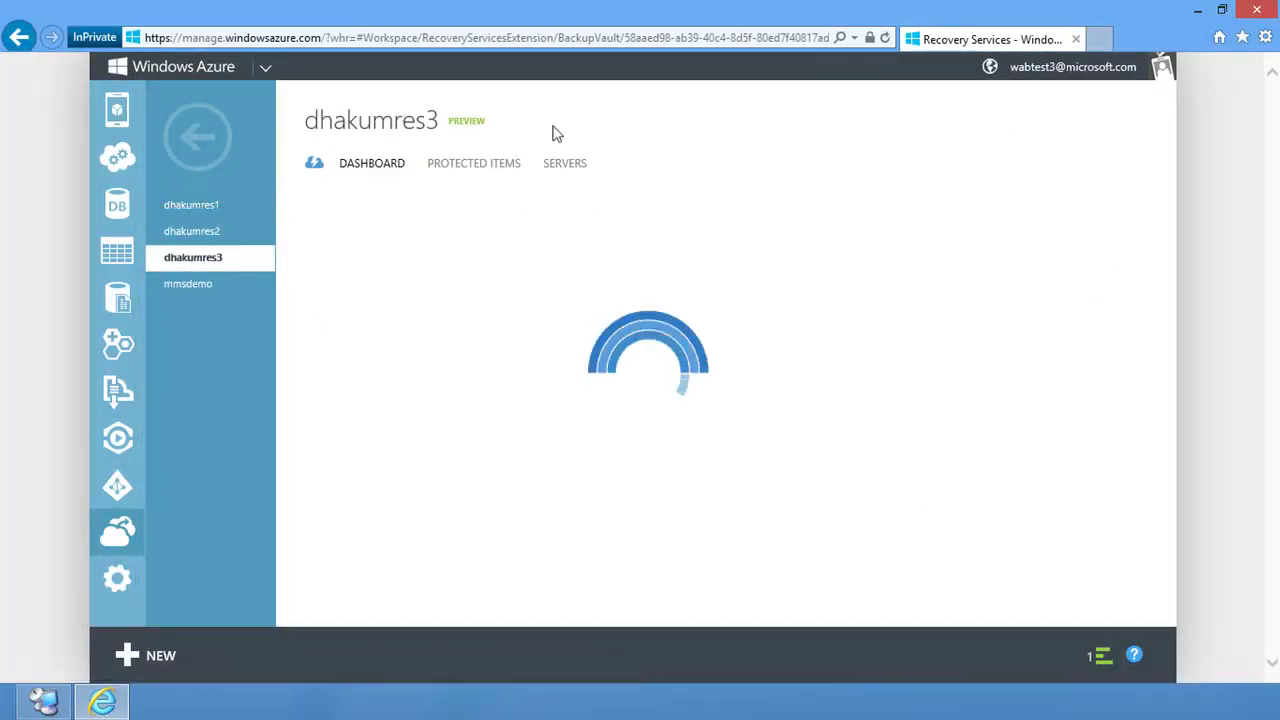
left_click(550, 166)
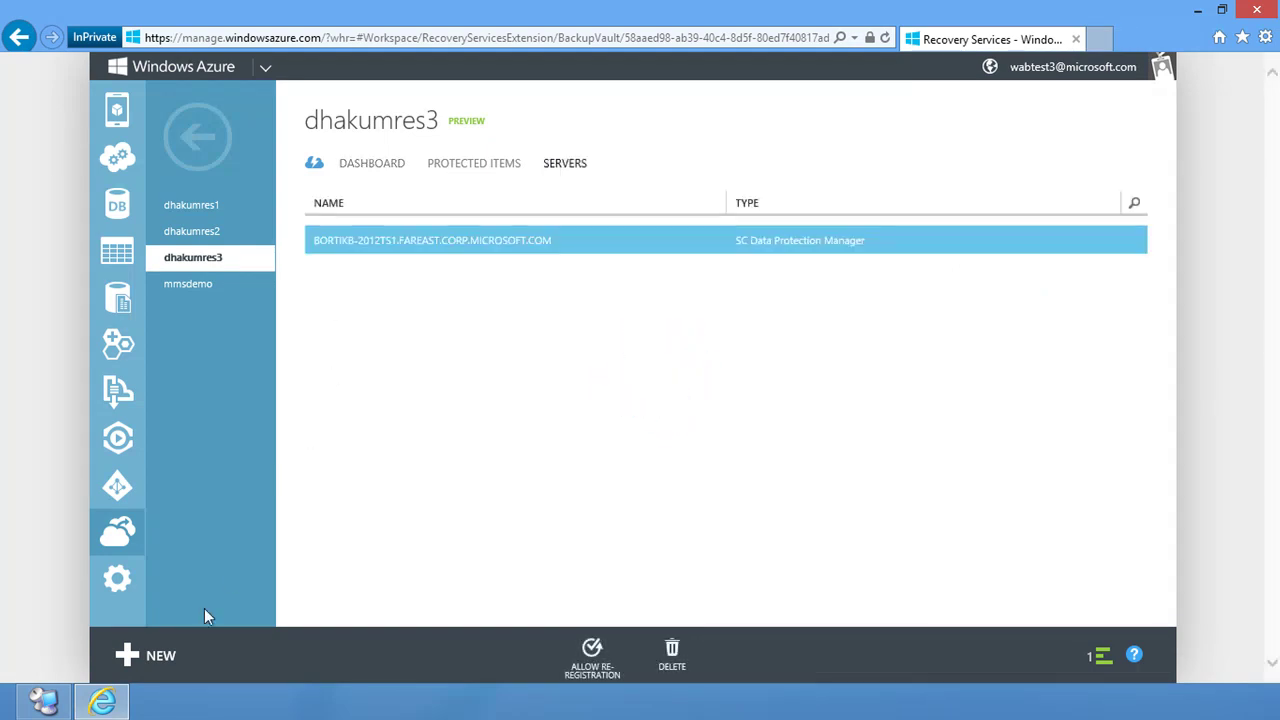
- Return to the Register Server Wizard in the remote session and select dhakumres3 as the backup vault
mouse_move(44, 704)
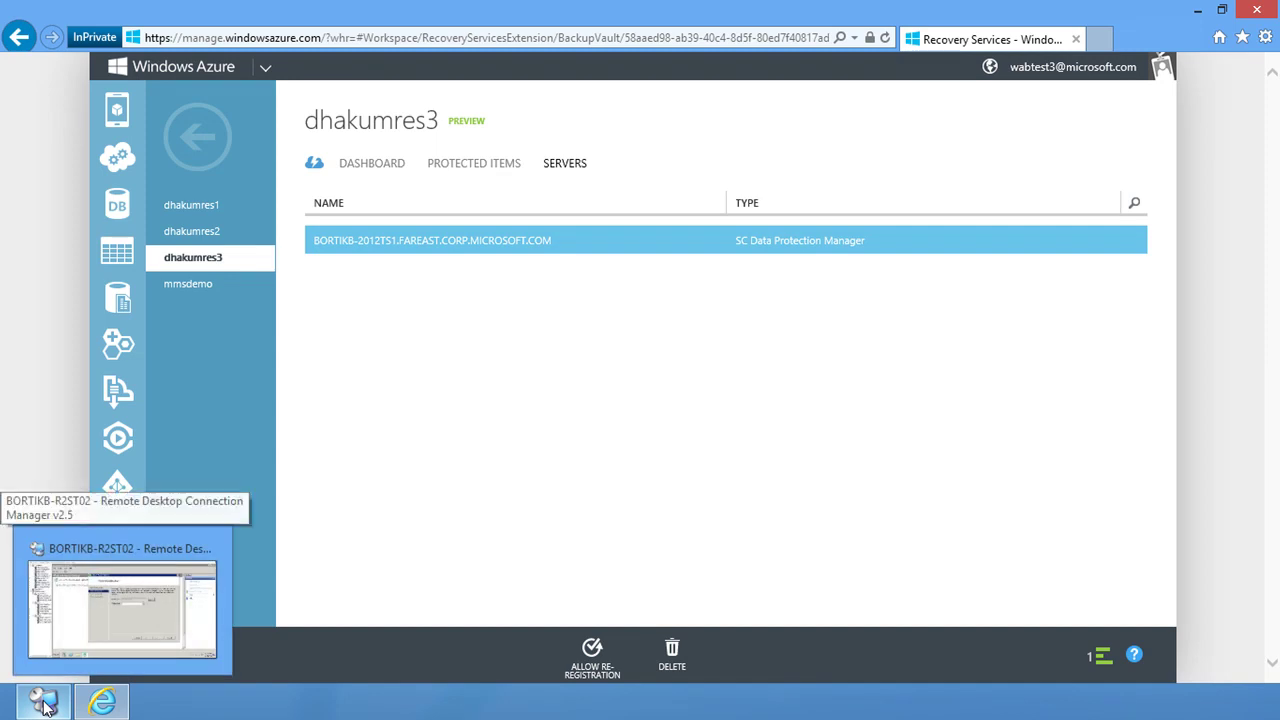
left_click(44, 704)
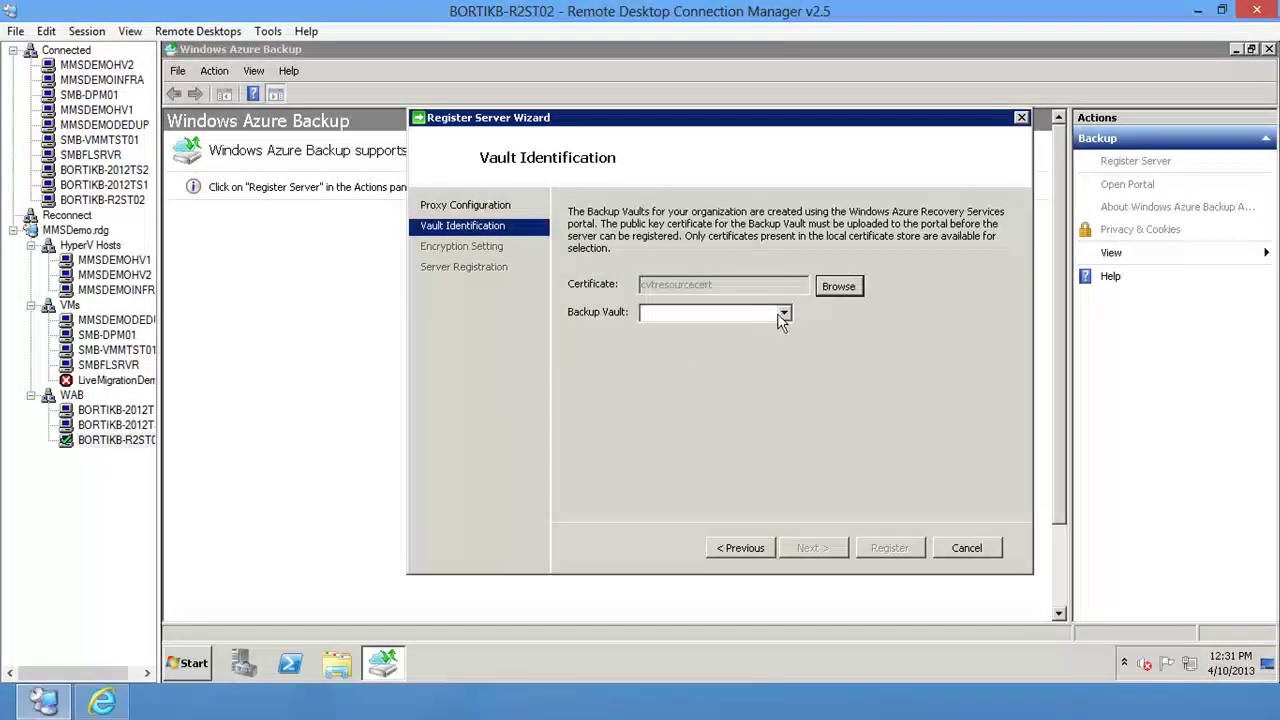
left_click(776, 316)
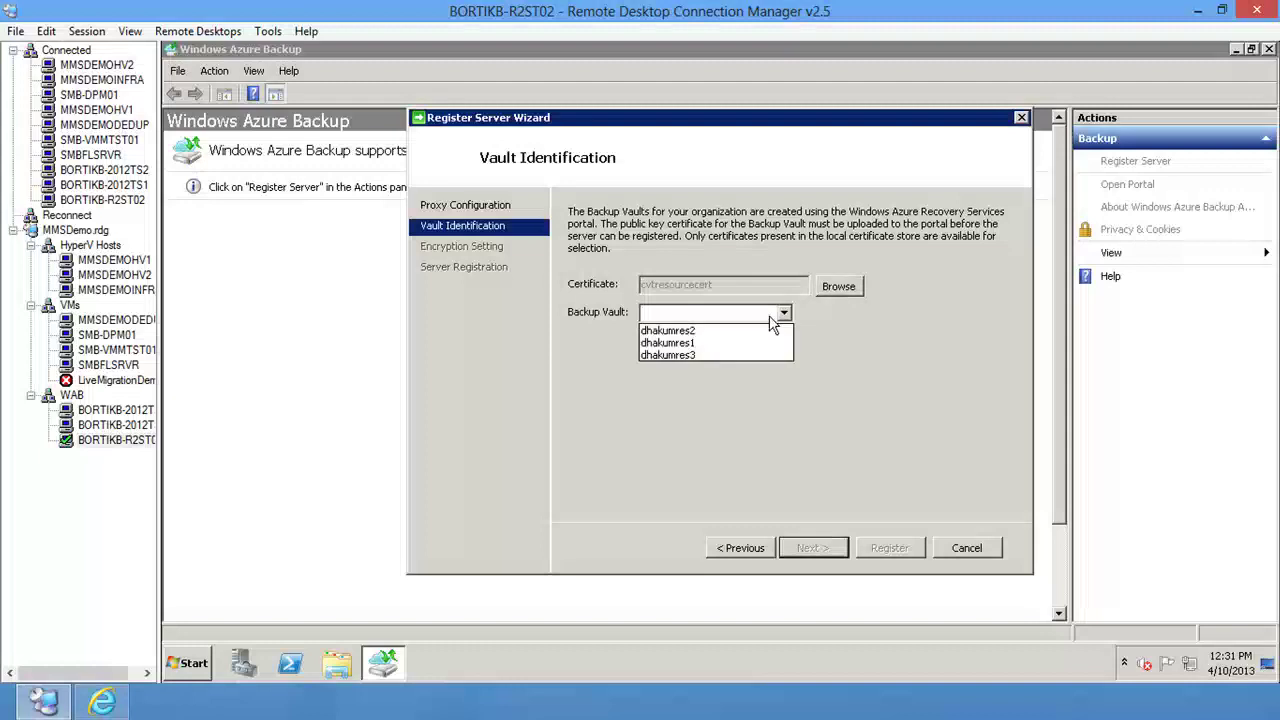
left_click(703, 356)
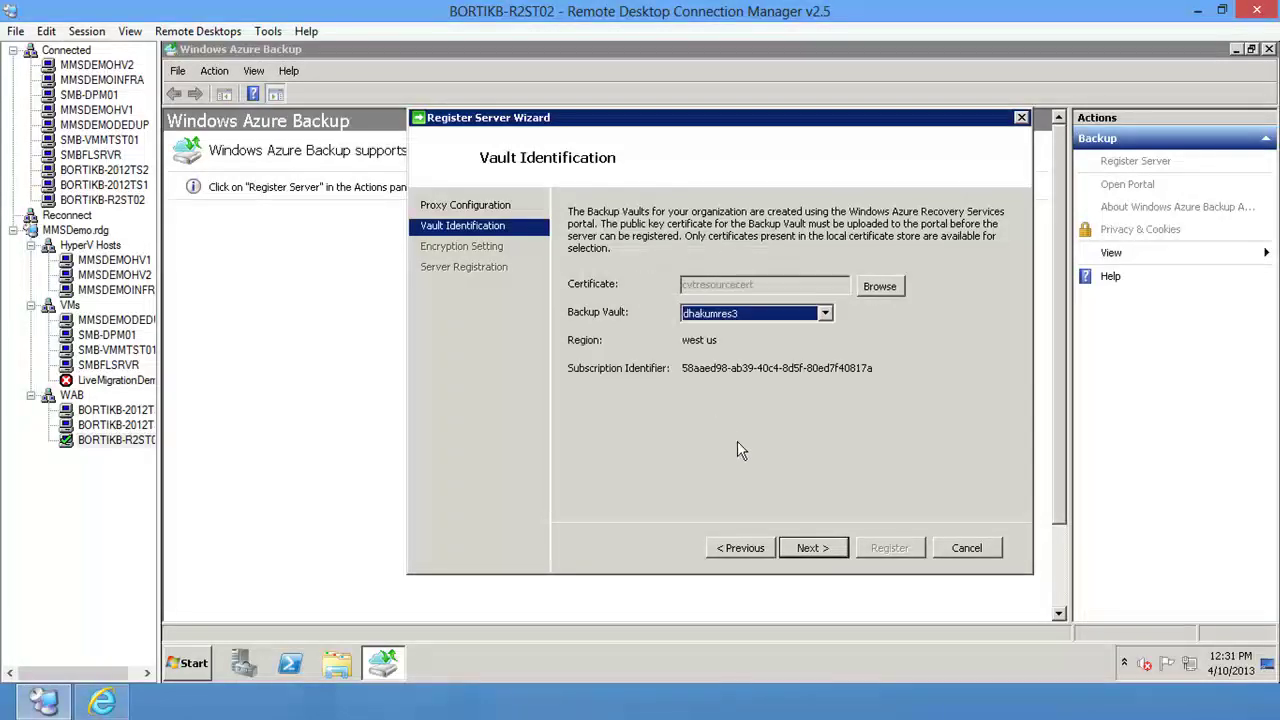
left_click(808, 547)
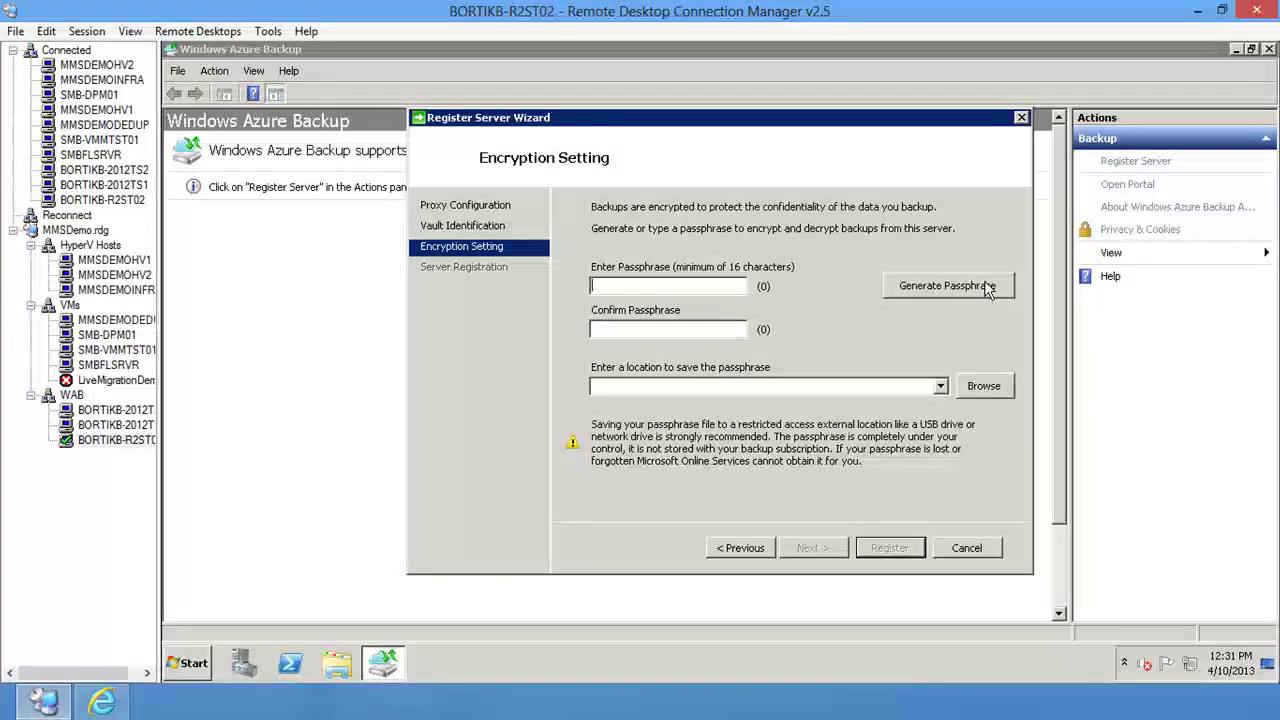
- Generate an encryption passphrase for the server's backups and set C:\ as the location to save it
left_click(946, 286)
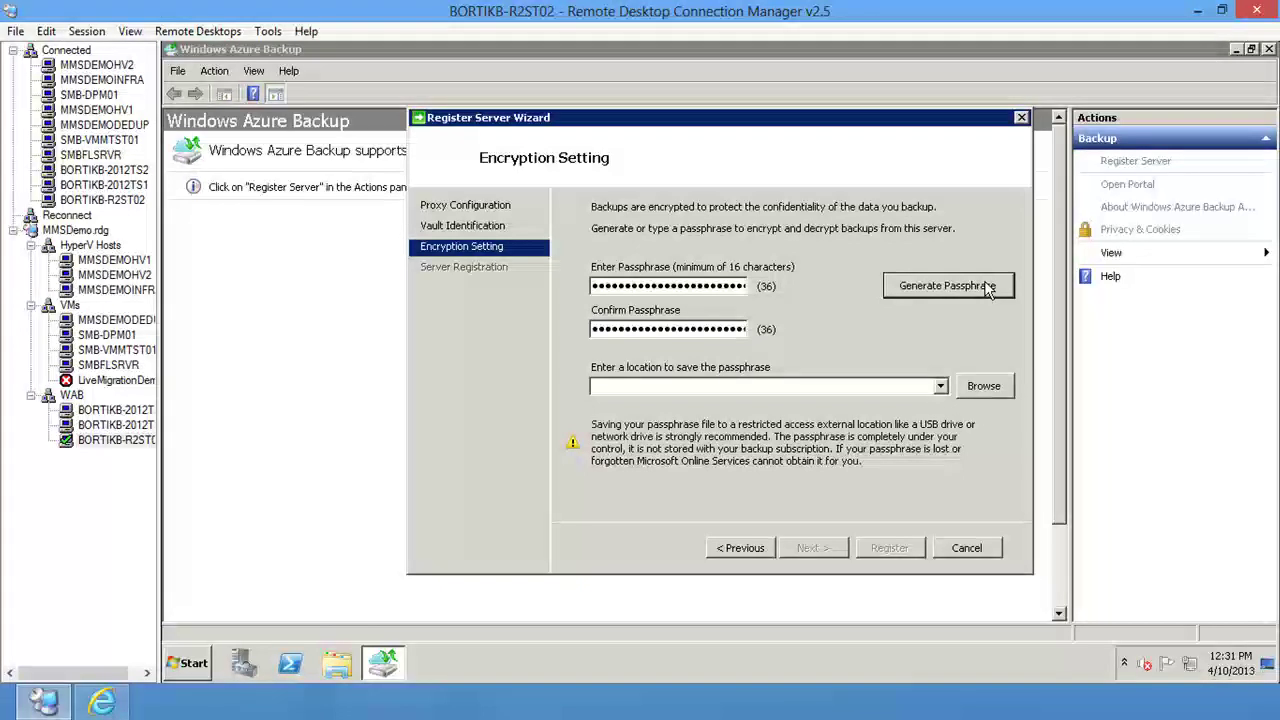
left_click(832, 392)
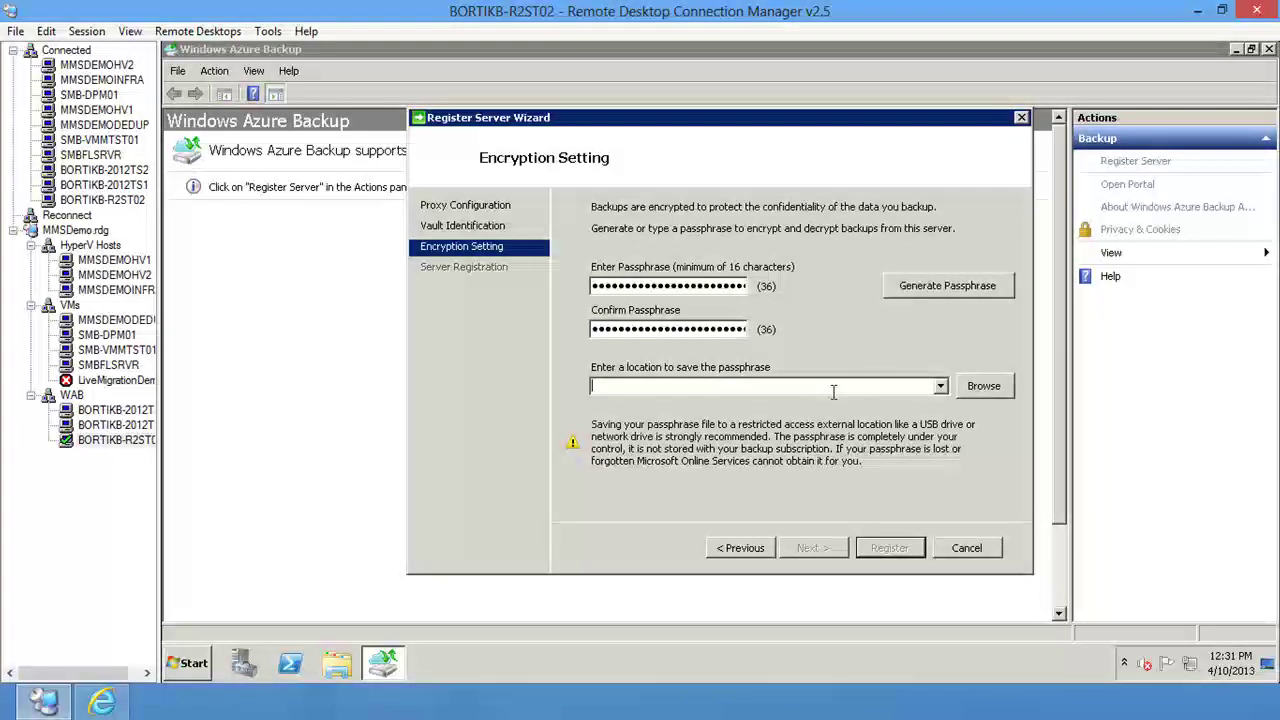
type("C:\\")
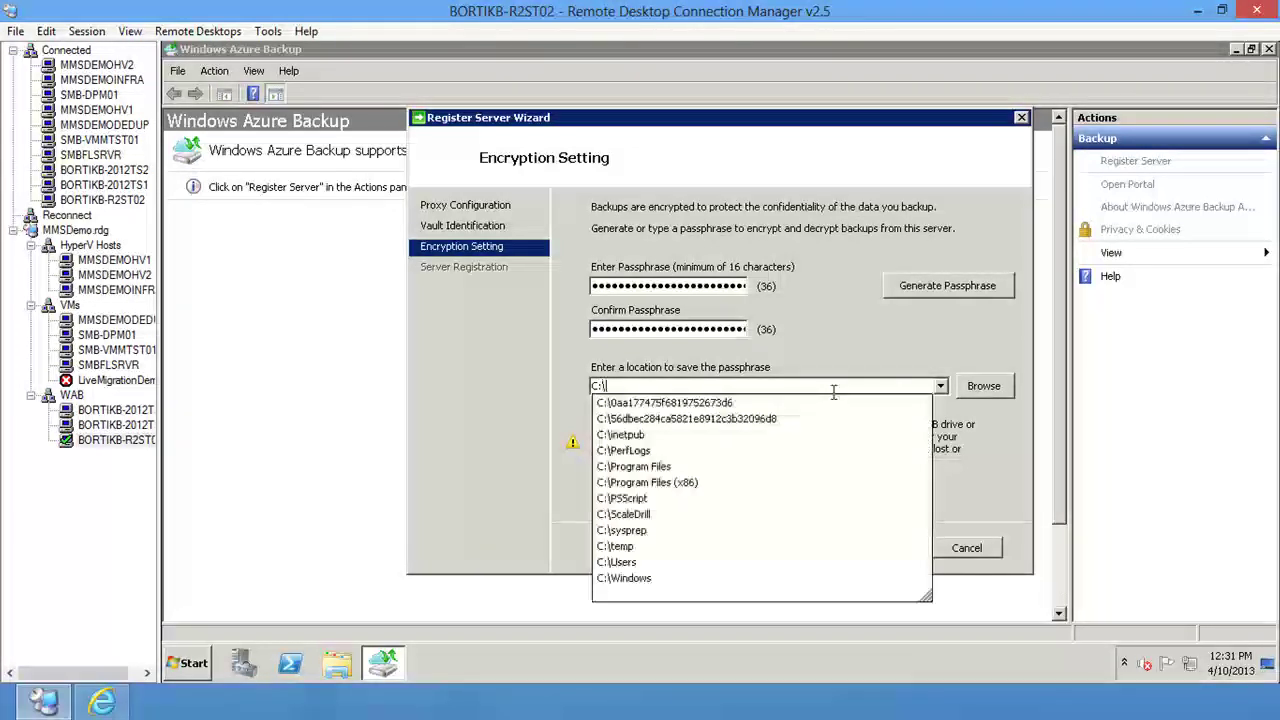
left_click(868, 370)
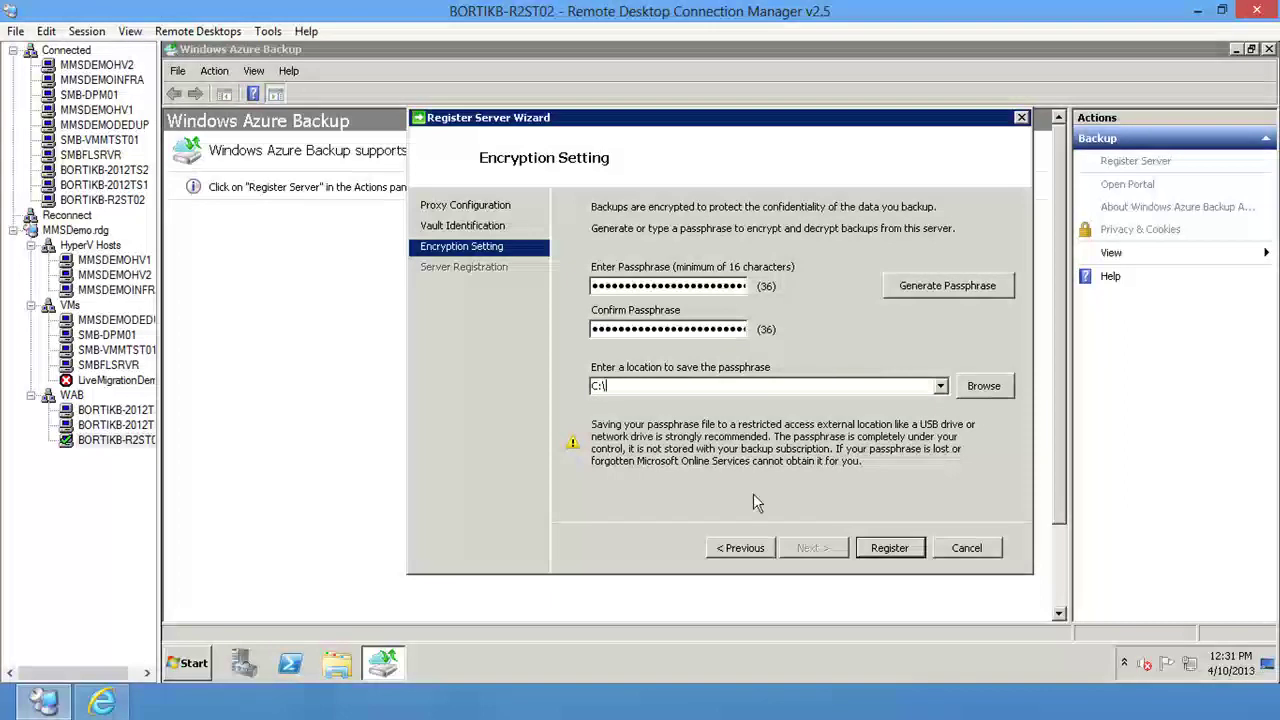
- Register the server, close the wizard, and check the dhakumres3 vault's server list in the Azure portal
left_click(887, 548)
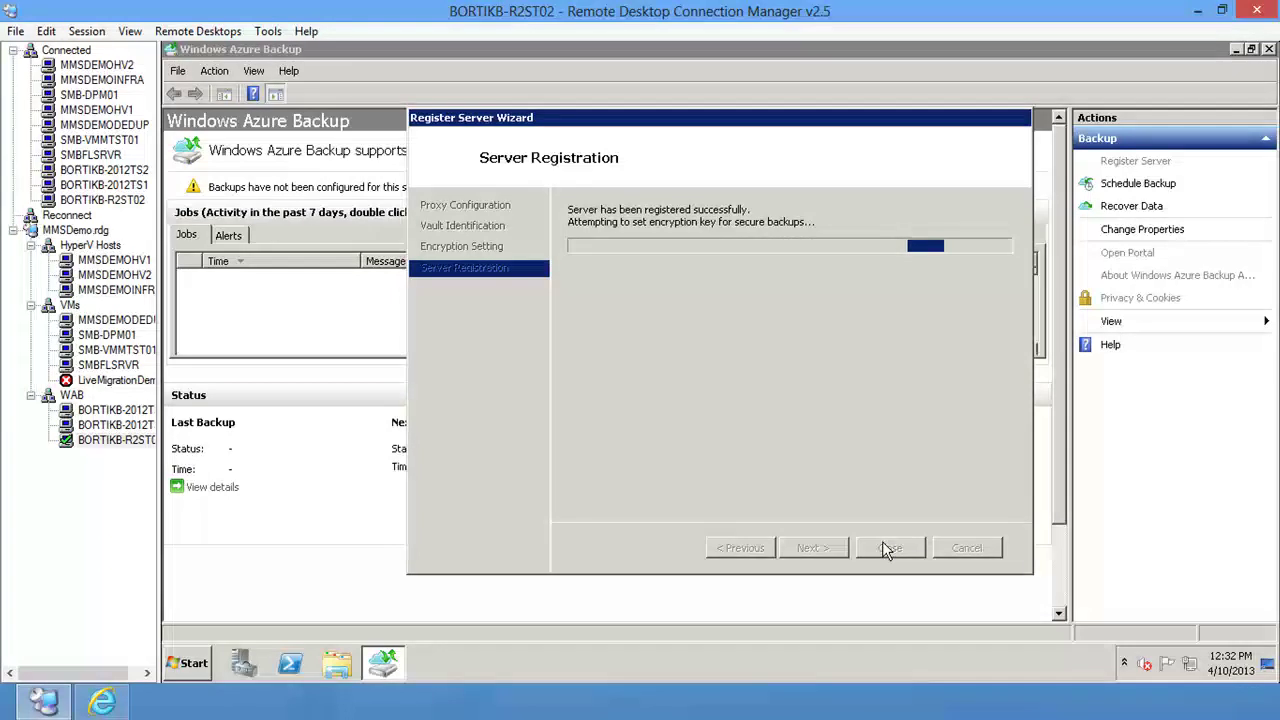
left_click(887, 549)
left_click(108, 704)
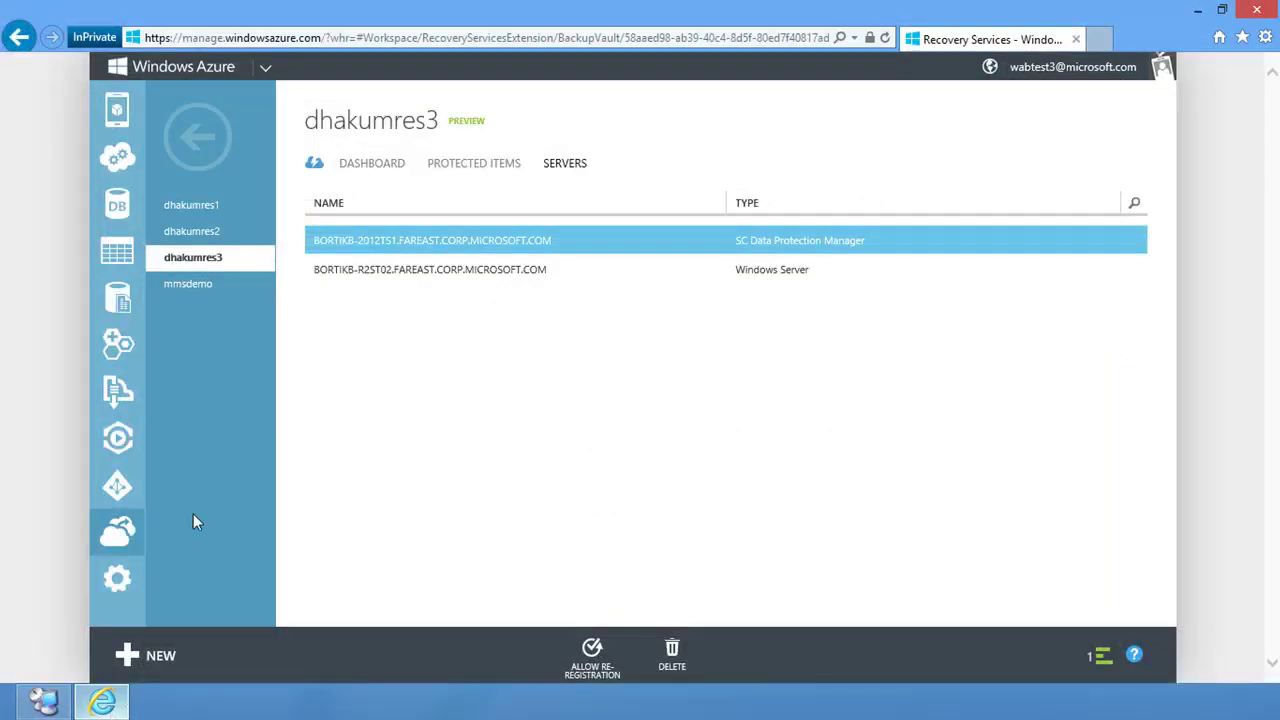
- Select the BORTIKB-R2ST02 server in the dhakumres3 vault and check the vault's protected items
left_click(418, 270)
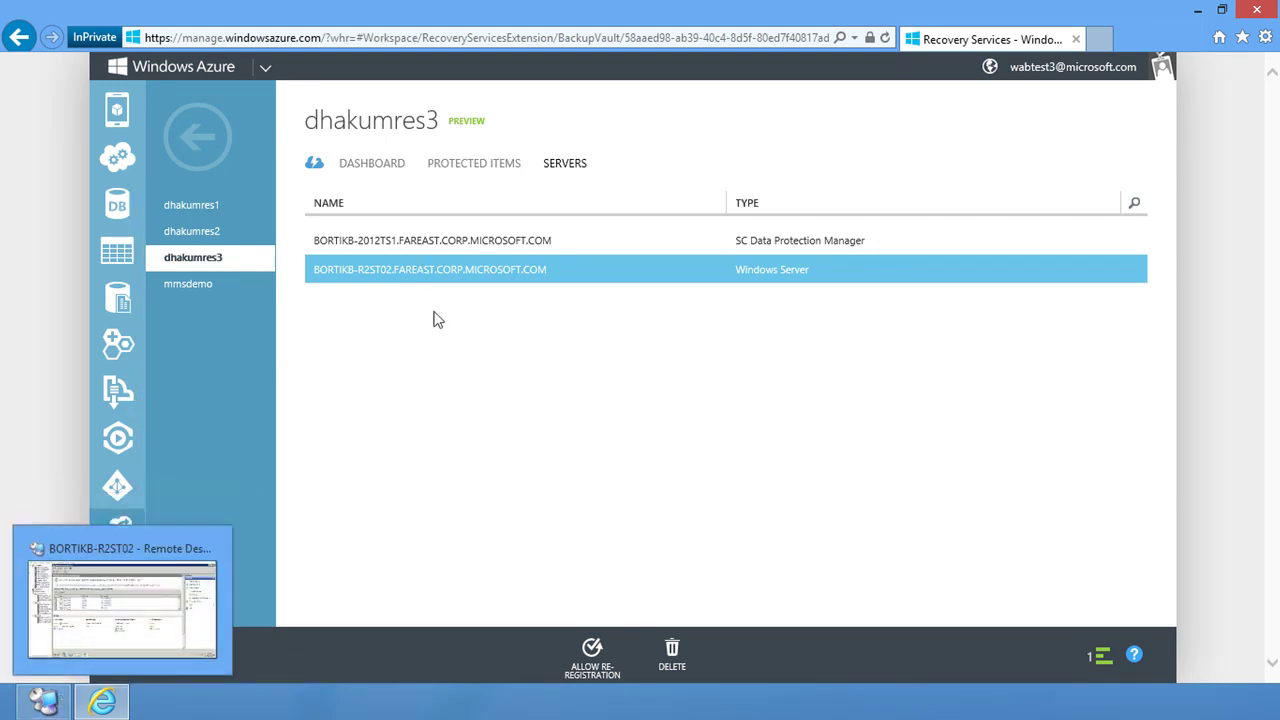
left_click(474, 177)
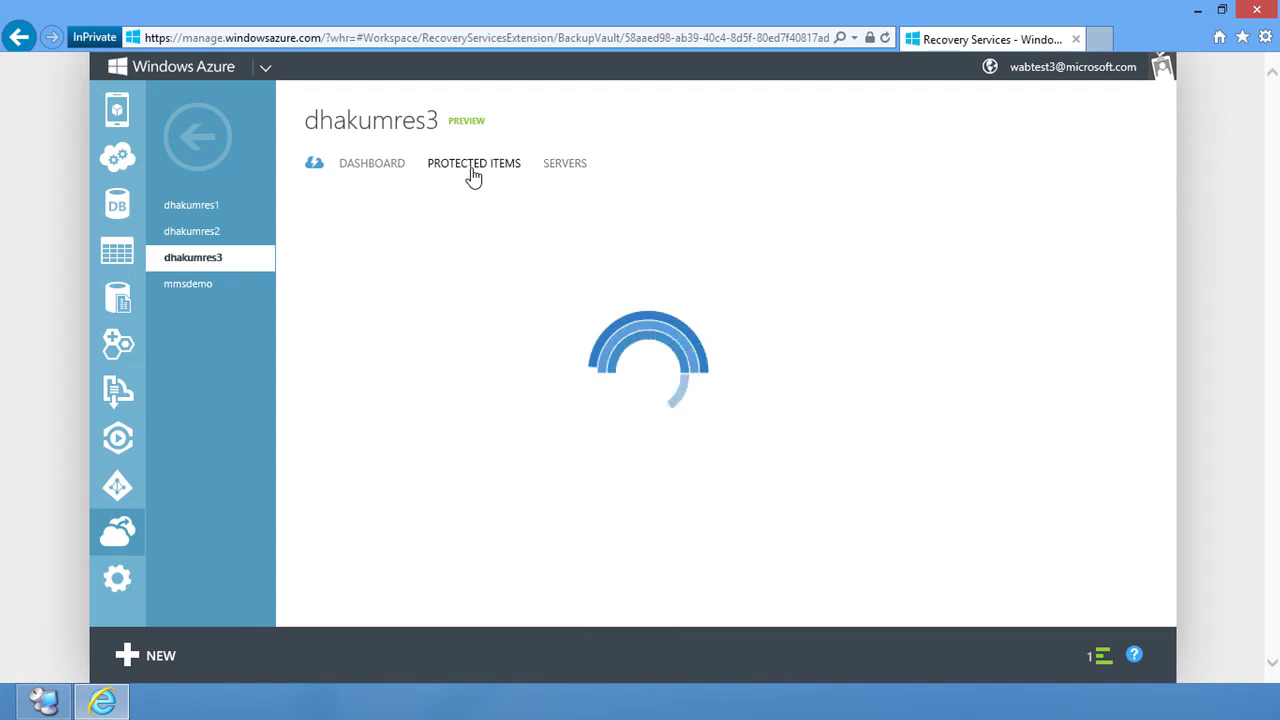
- Switch to the BORTIKB-R2ST02 remote session, start scheduling a backup, and add the C:\temp folder as the item to back up
left_click(43, 700)
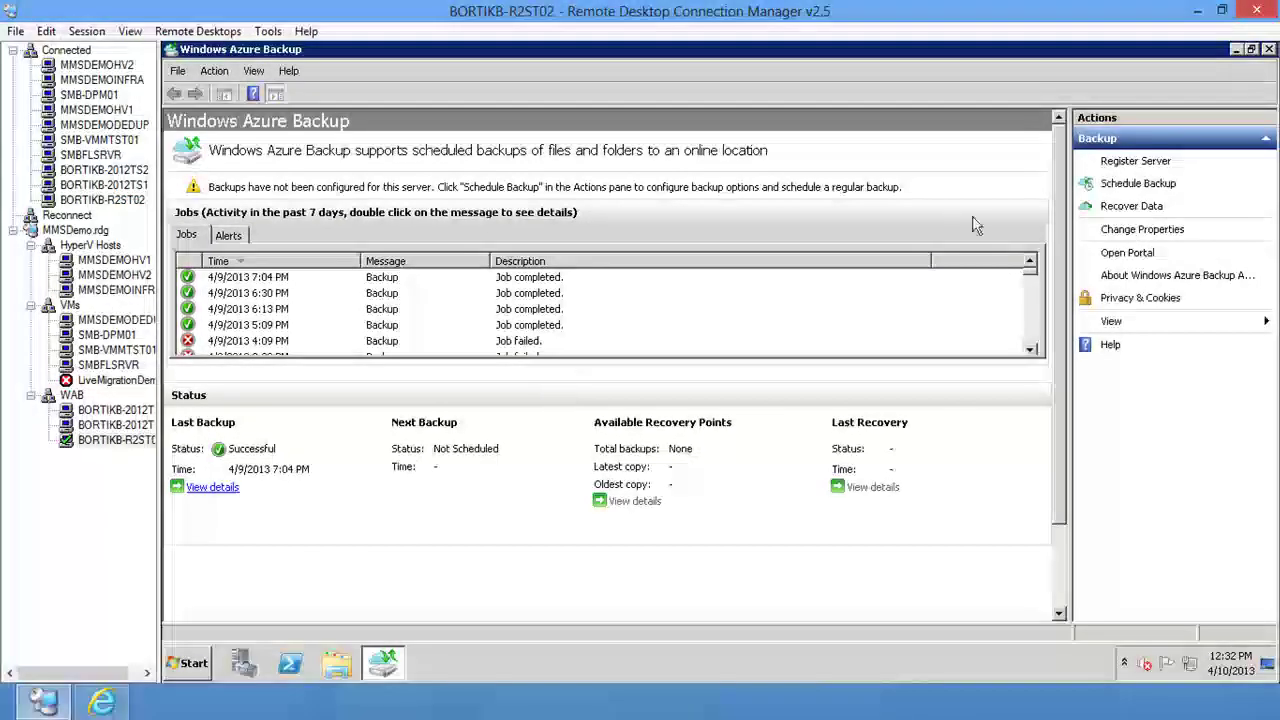
left_click(1138, 185)
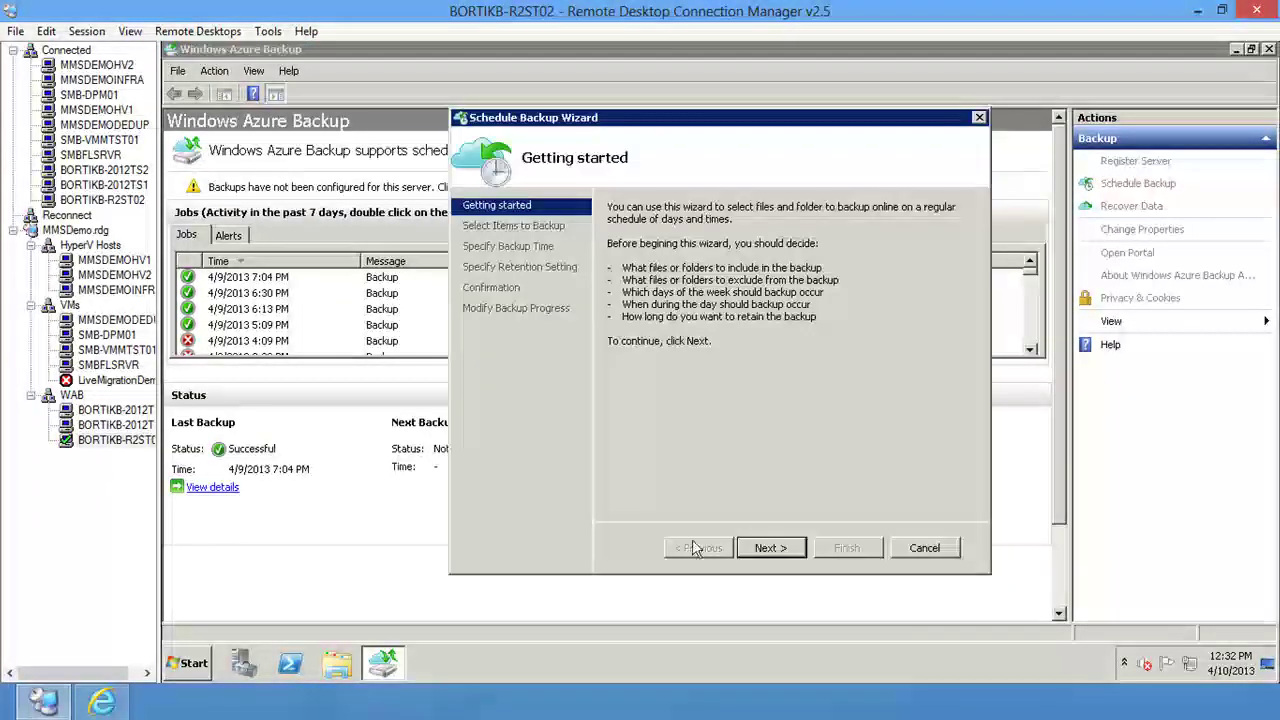
left_click(770, 549)
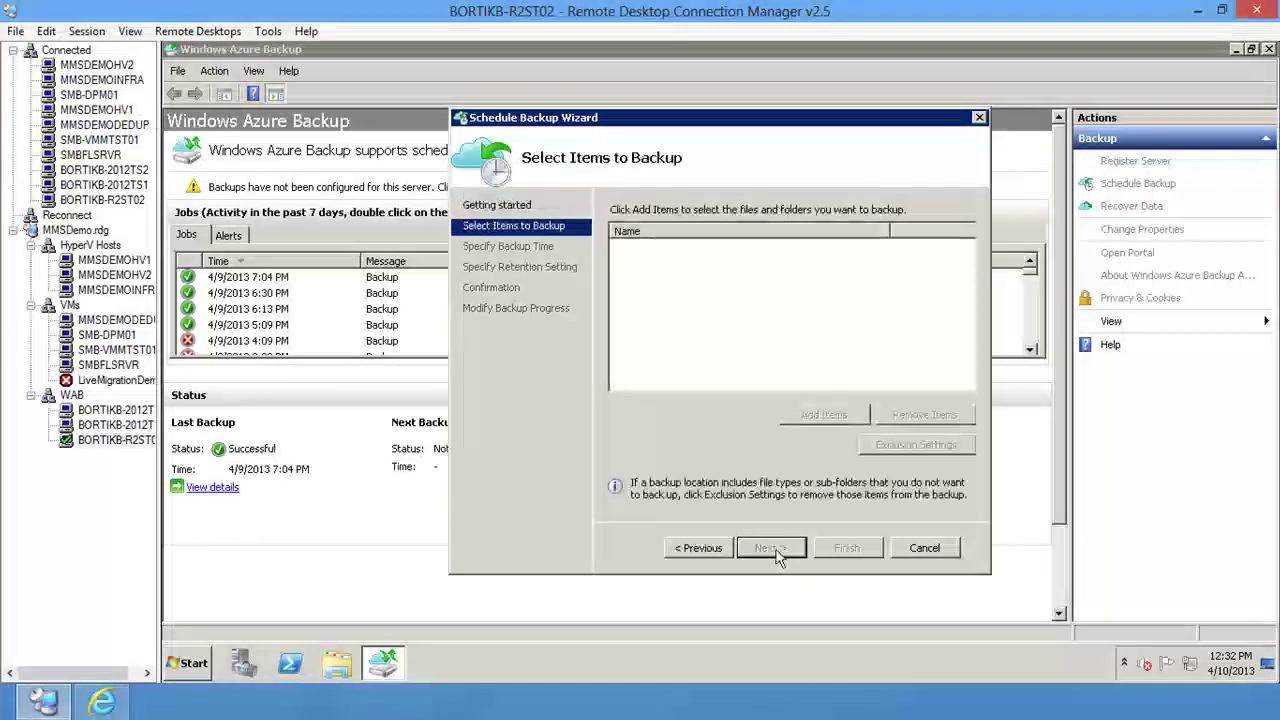
left_click(822, 415)
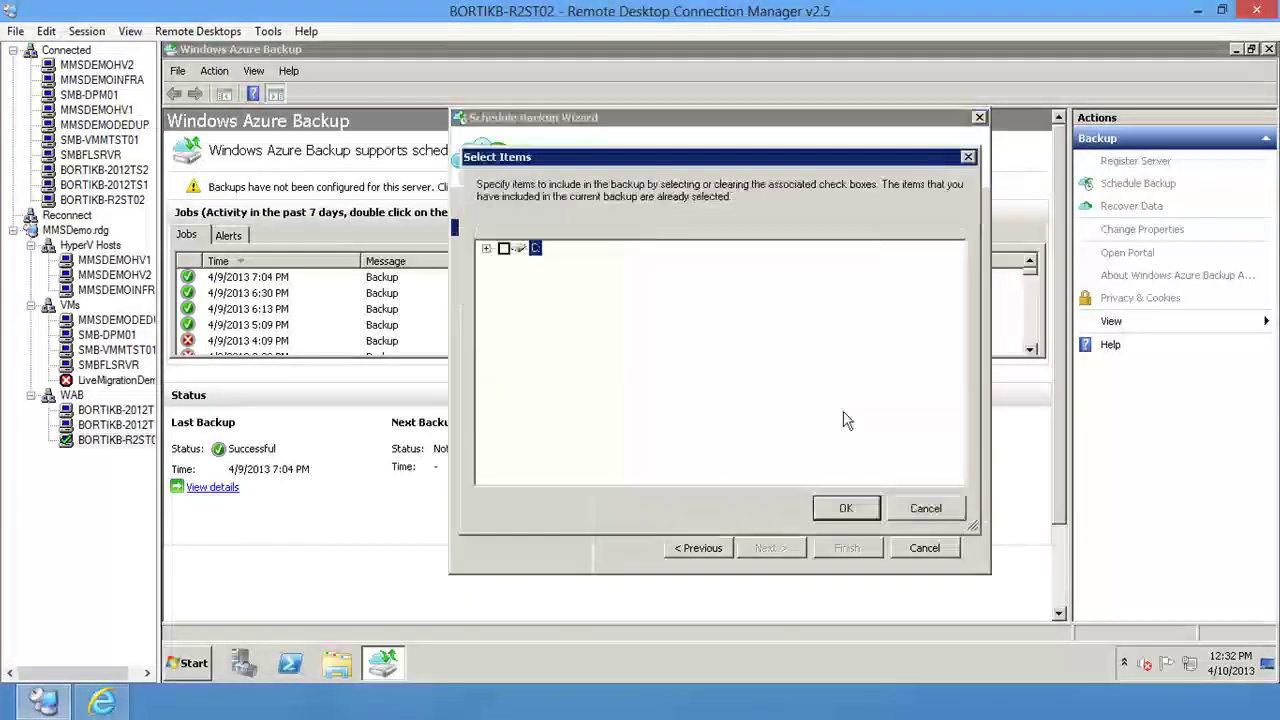
left_click(486, 249)
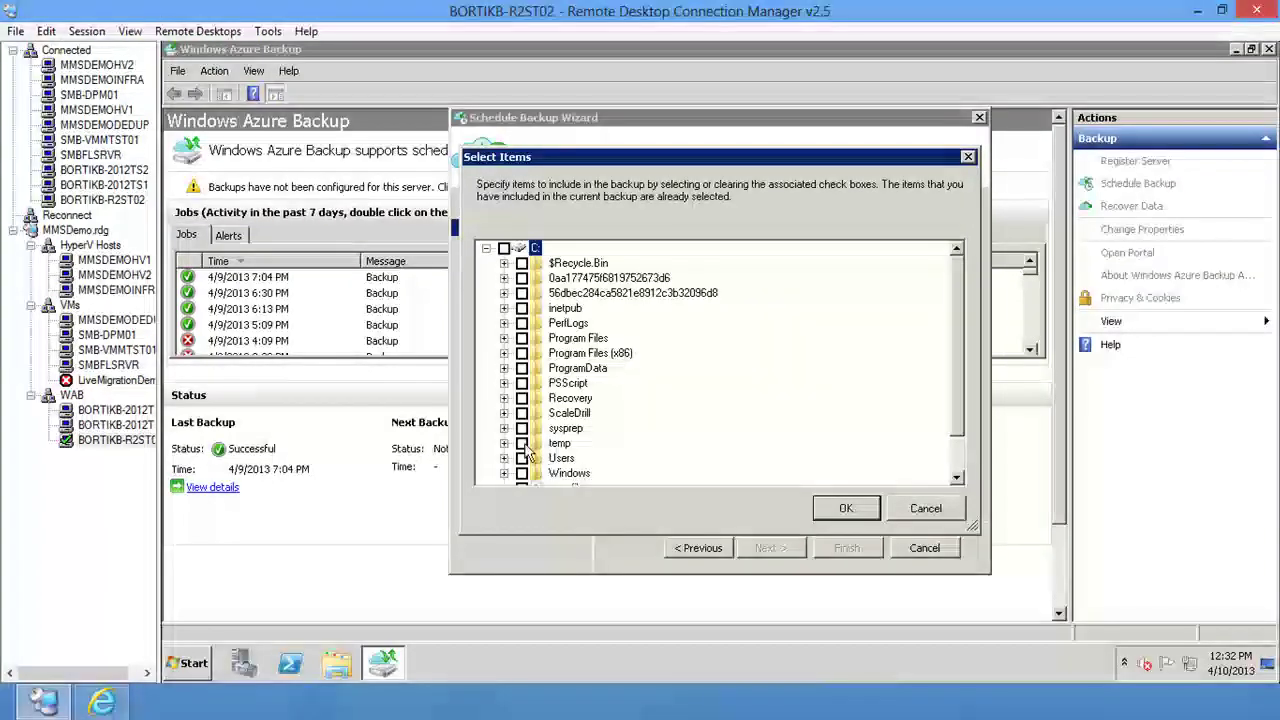
left_click(848, 510)
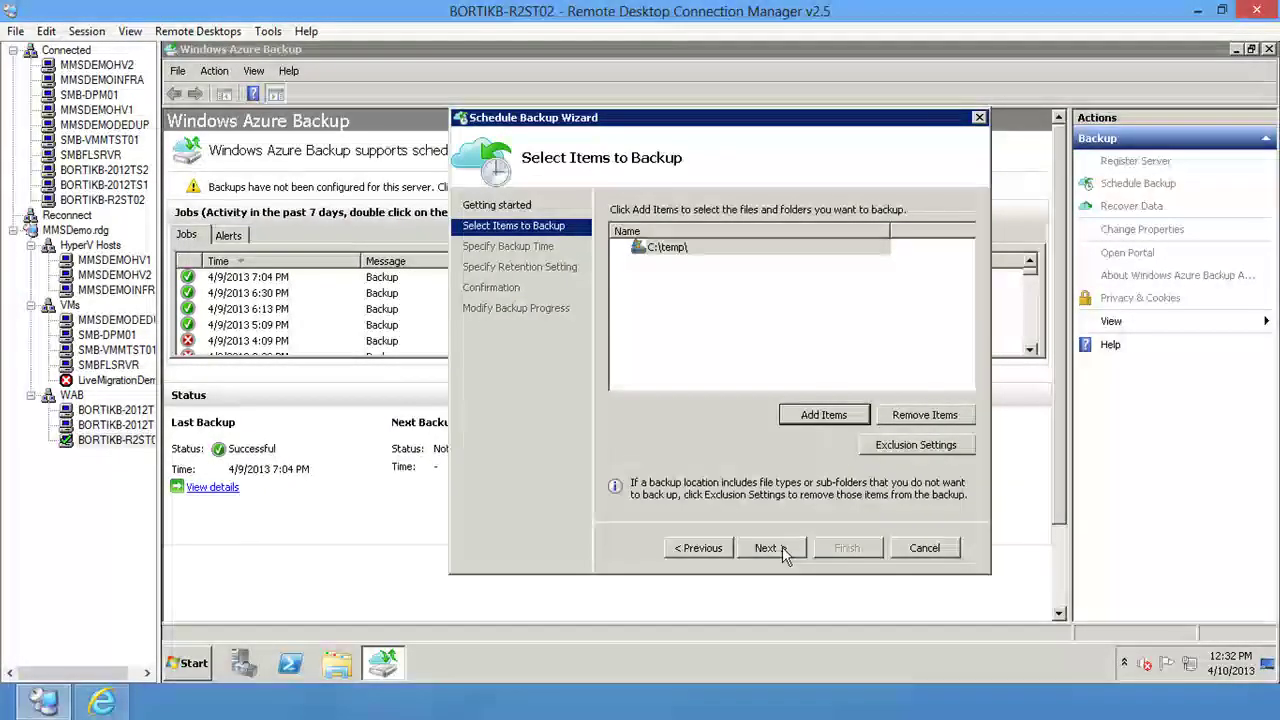
- Accept the Saturday 8:00 PM backup time, set retention to 30 days, and save the backup schedule
left_click(785, 549)
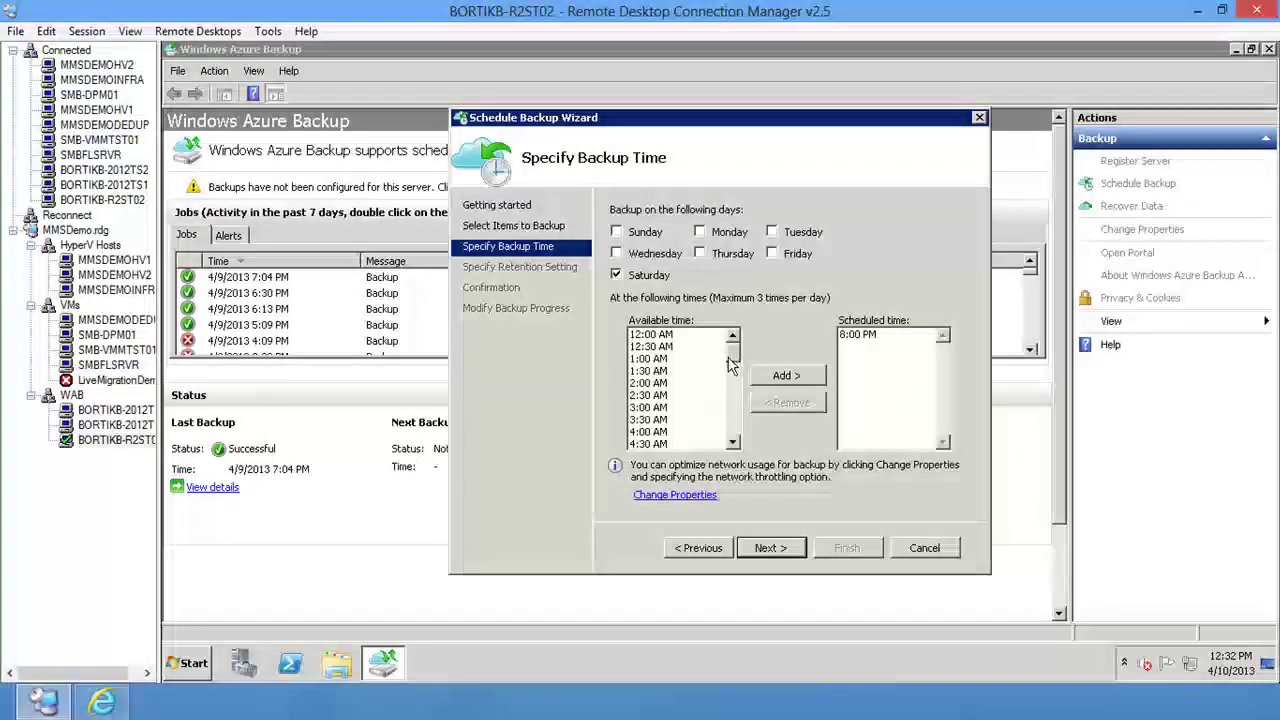
left_click(771, 548)
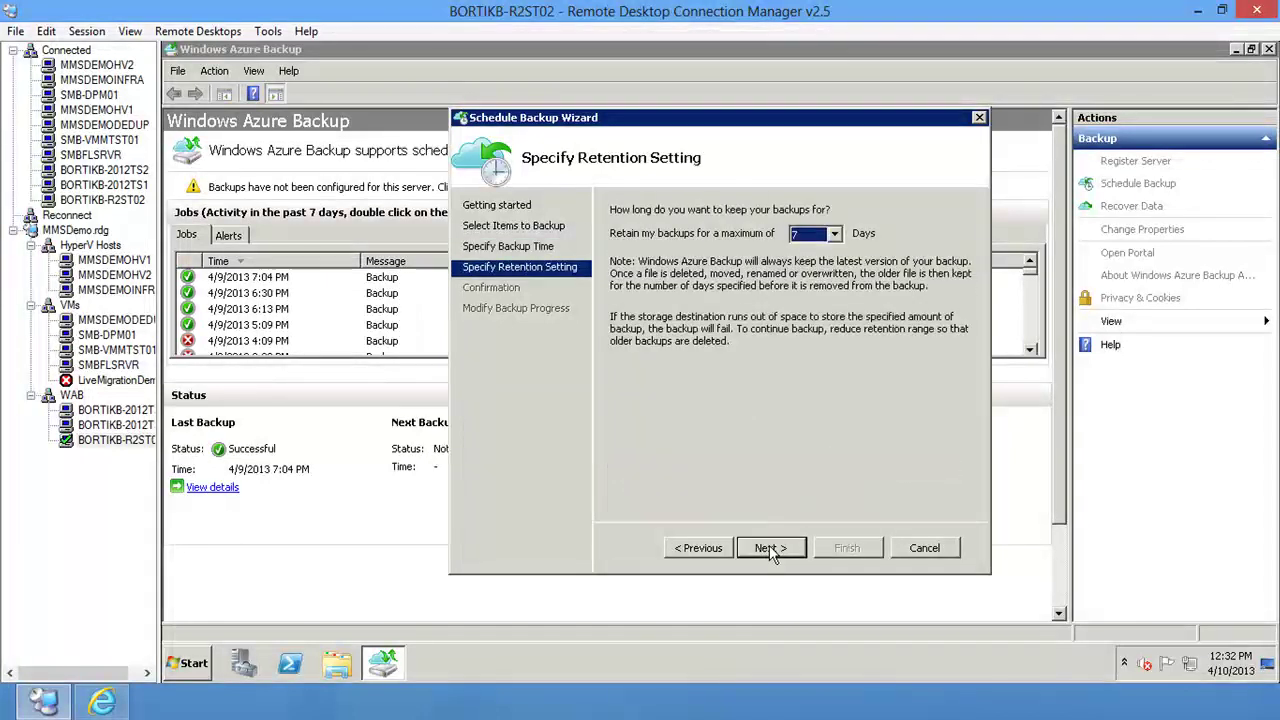
left_click(835, 235)
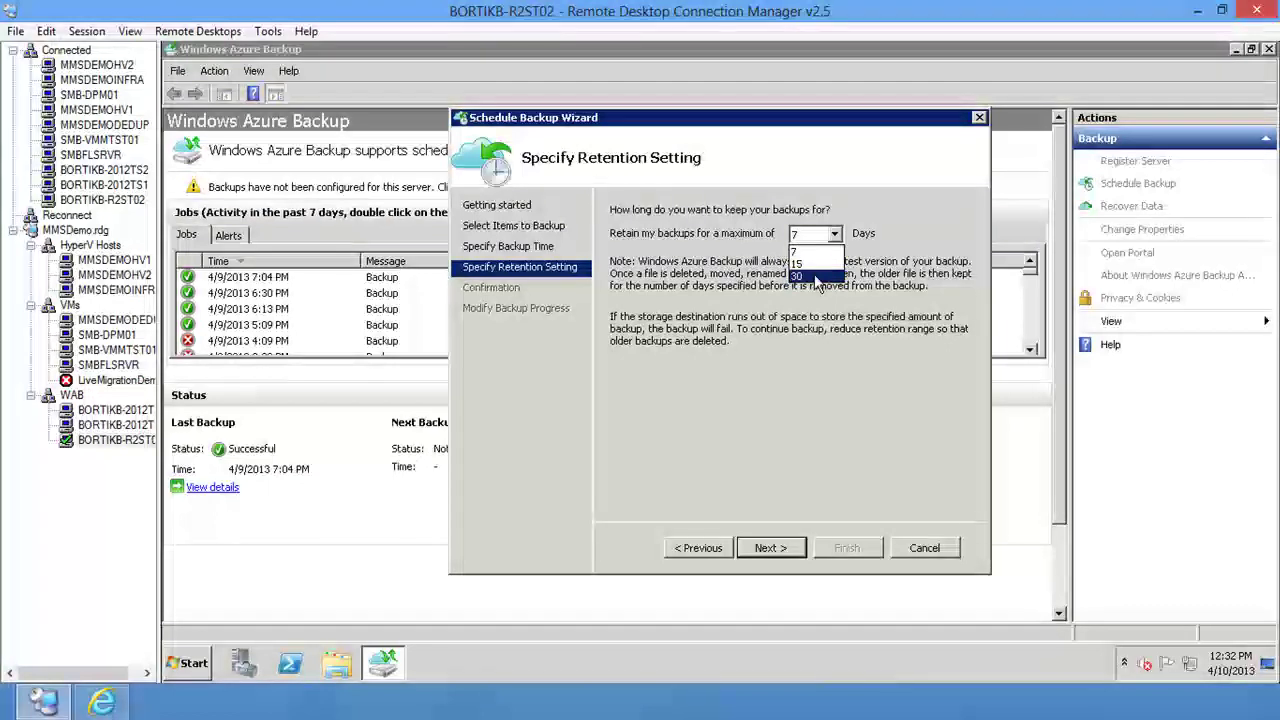
left_click(814, 277)
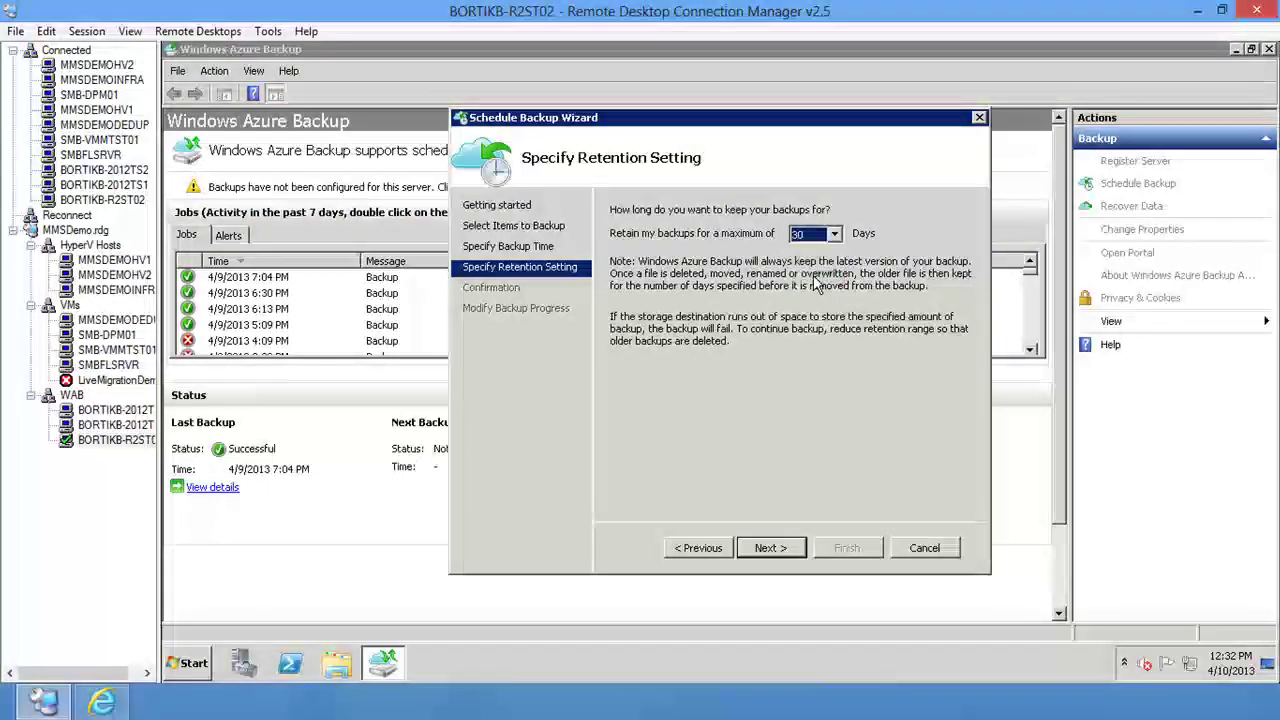
left_click(789, 553)
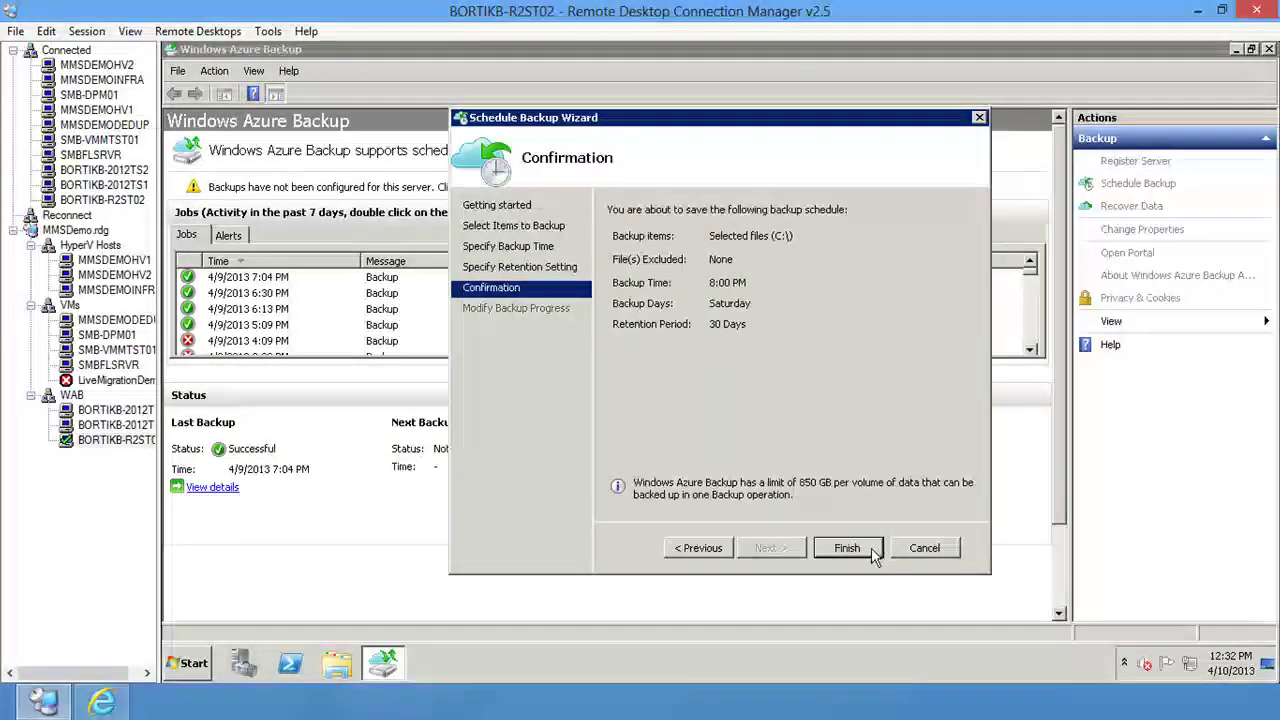
left_click(870, 548)
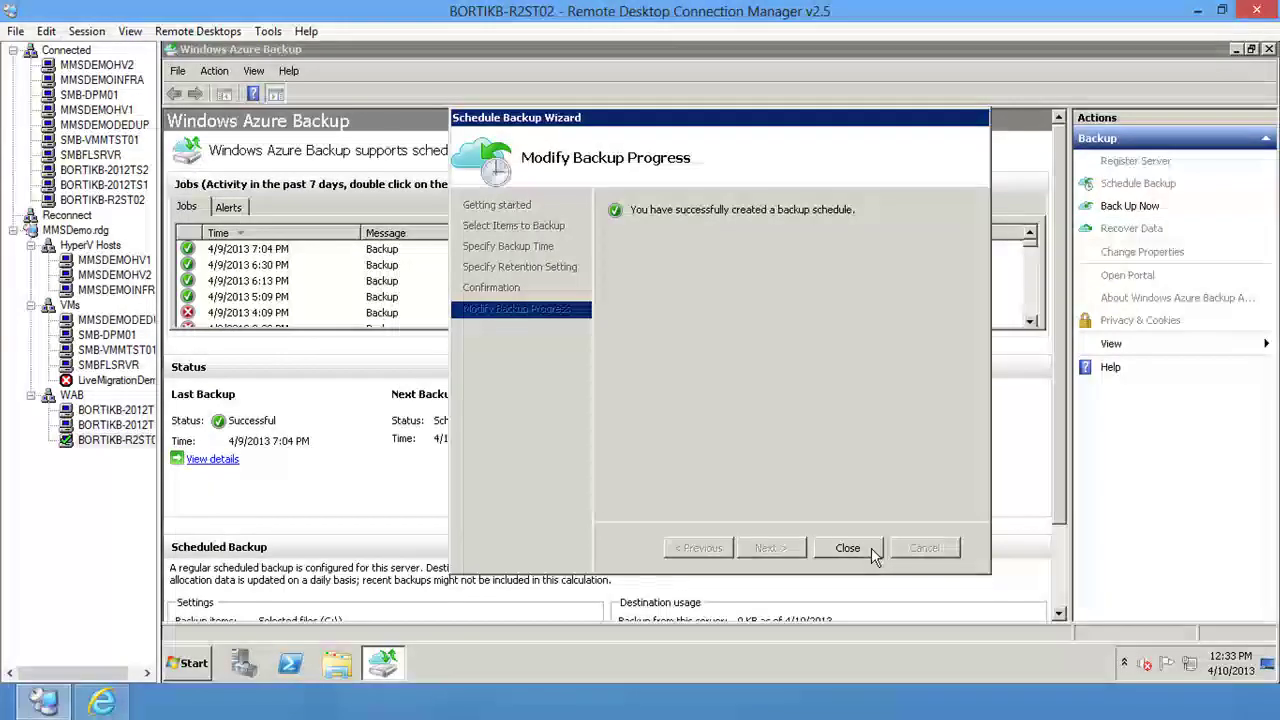
left_click(868, 551)
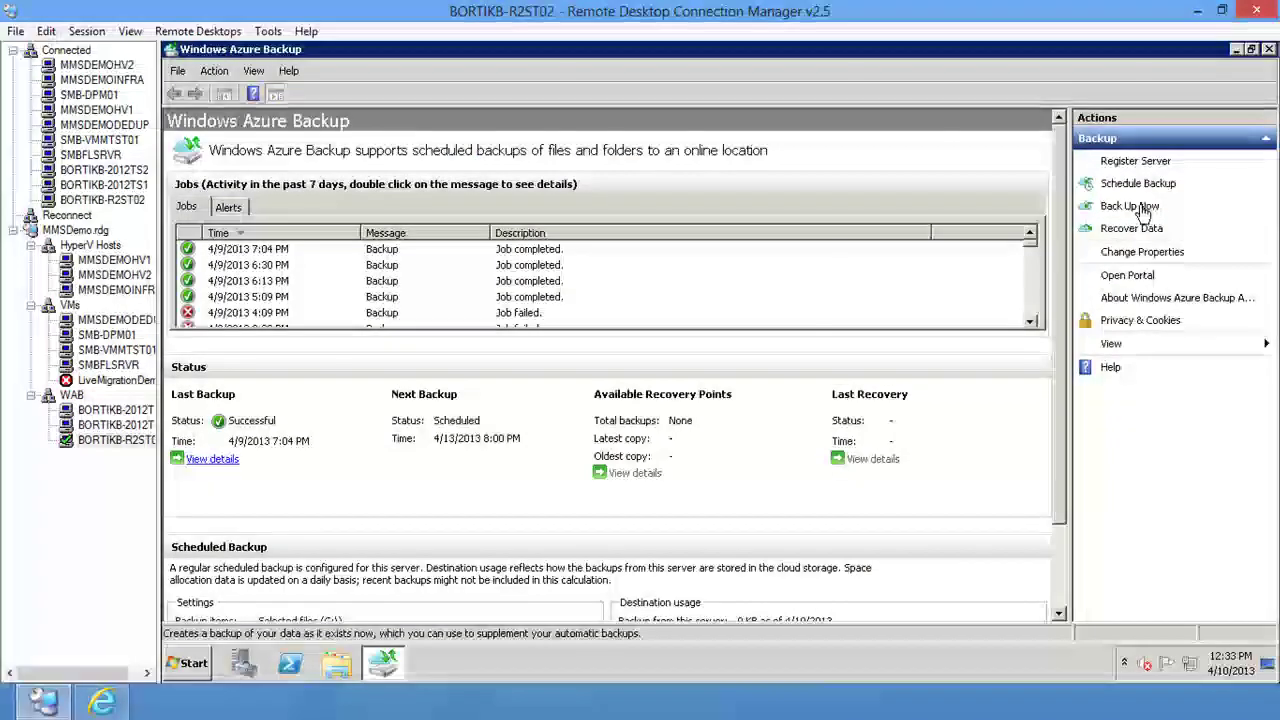
- Run an immediate backup of C:\temp and close the wizard while the job runs
left_click(1130, 206)
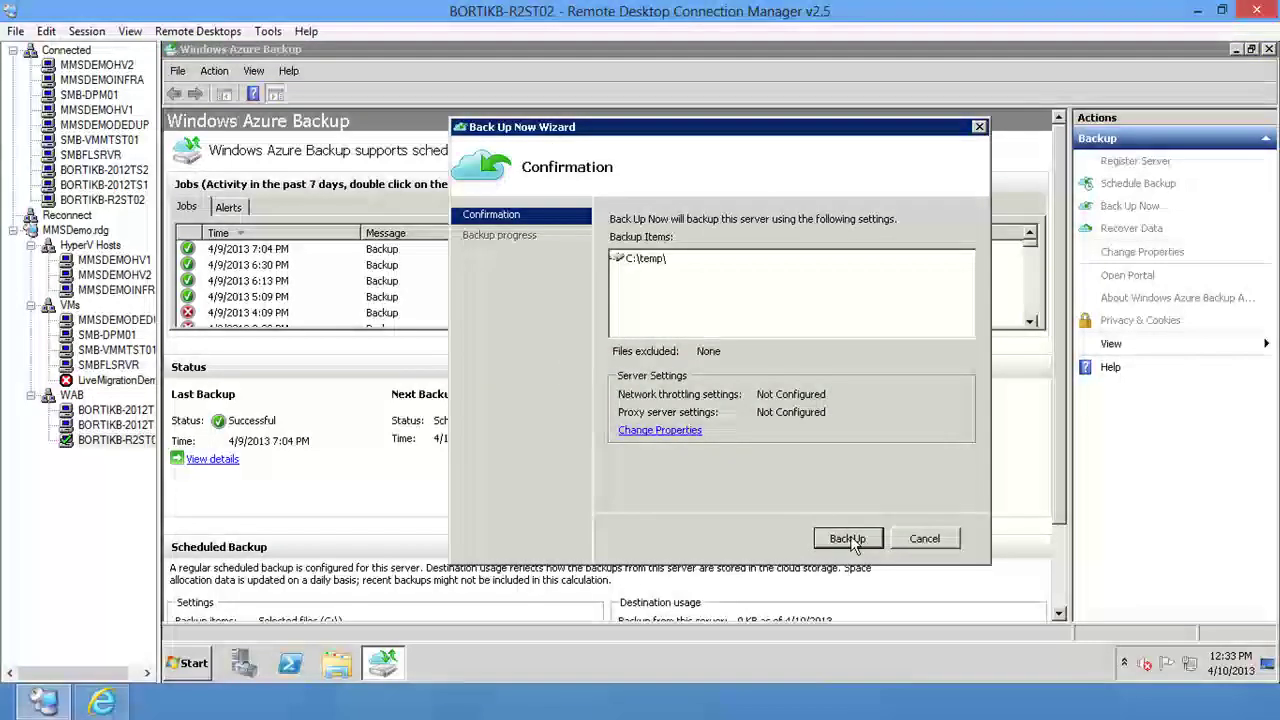
left_click(848, 539)
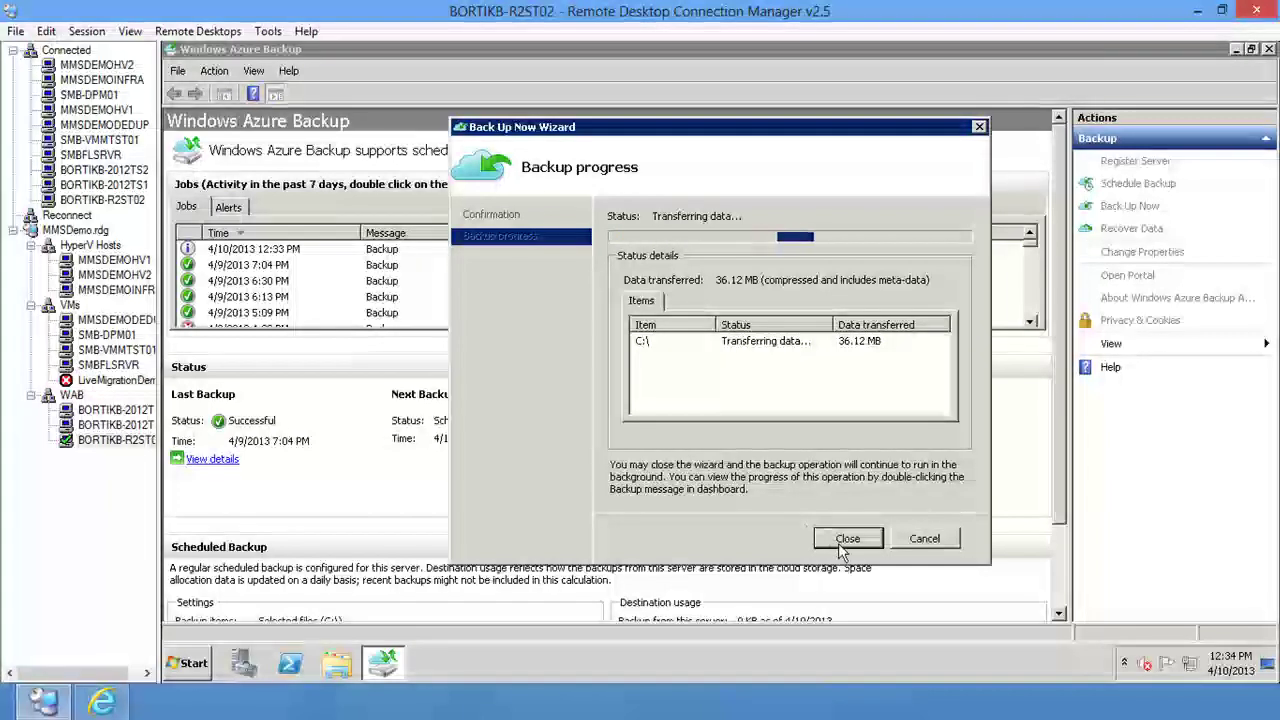
left_click(841, 545)
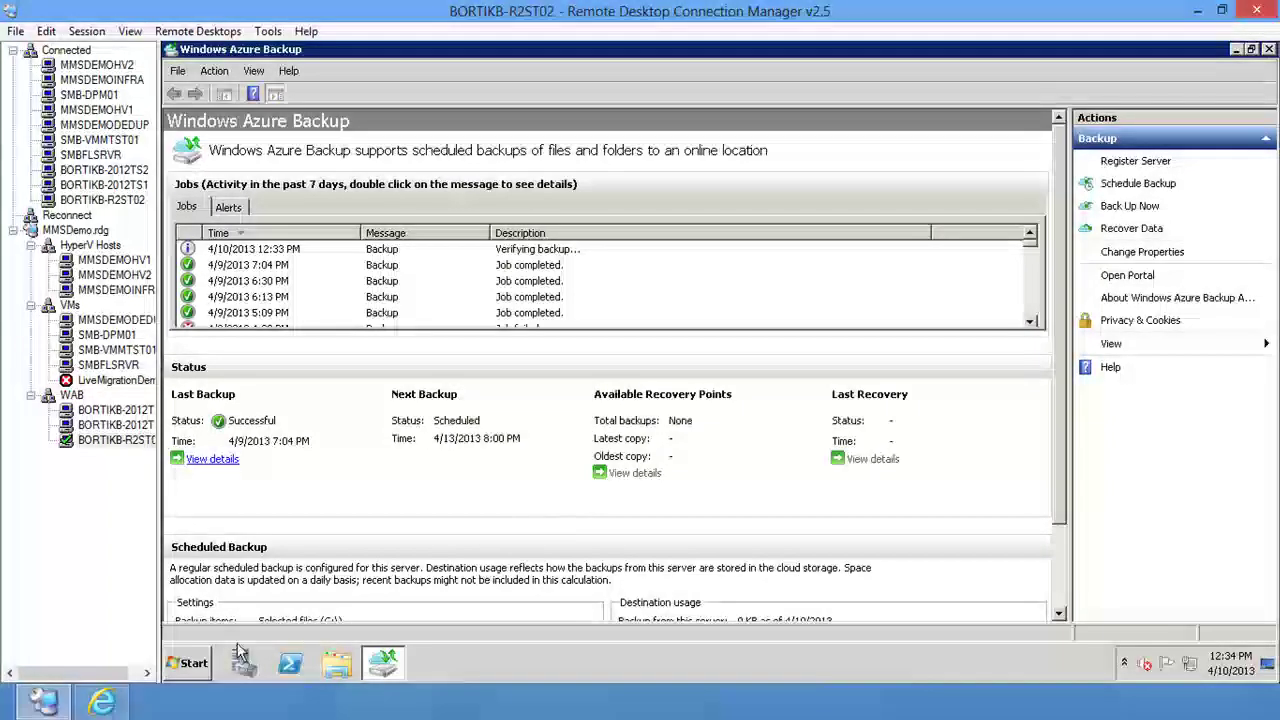
- Switch to the Azure portal and reload the dhakumres3 protected items page to check the recovery points for C:\
left_click(101, 703)
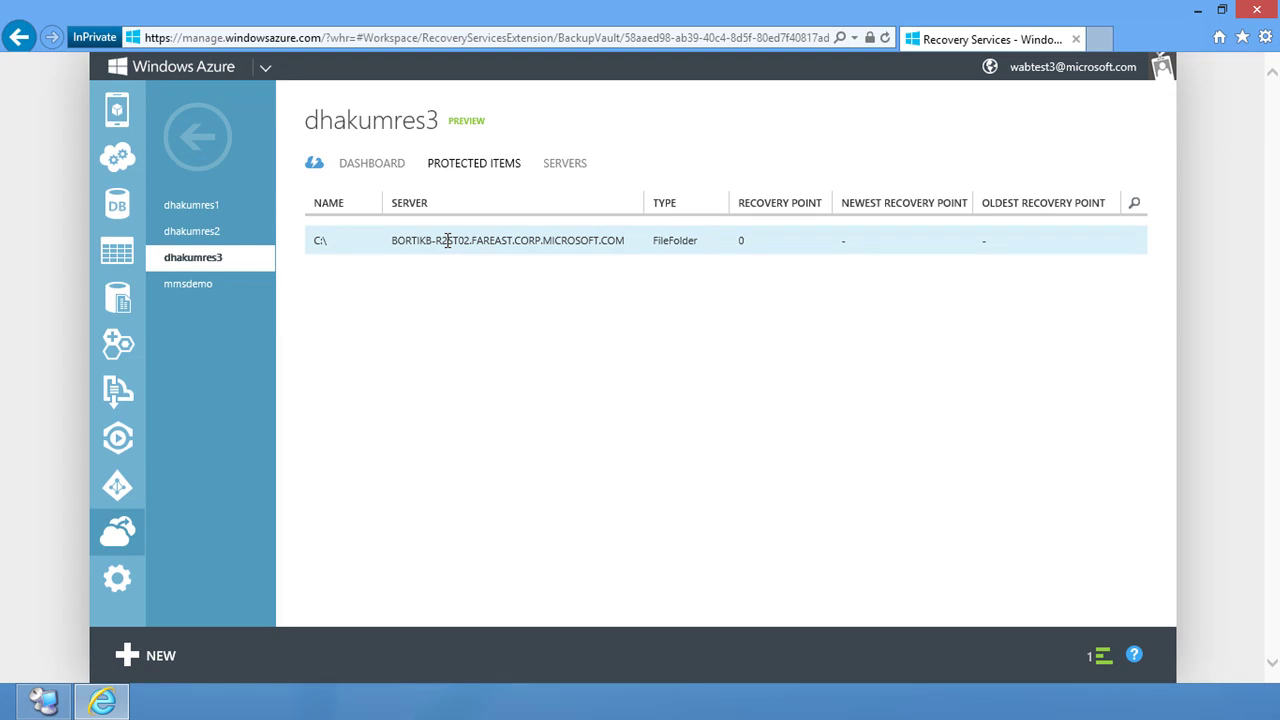
left_click(603, 35)
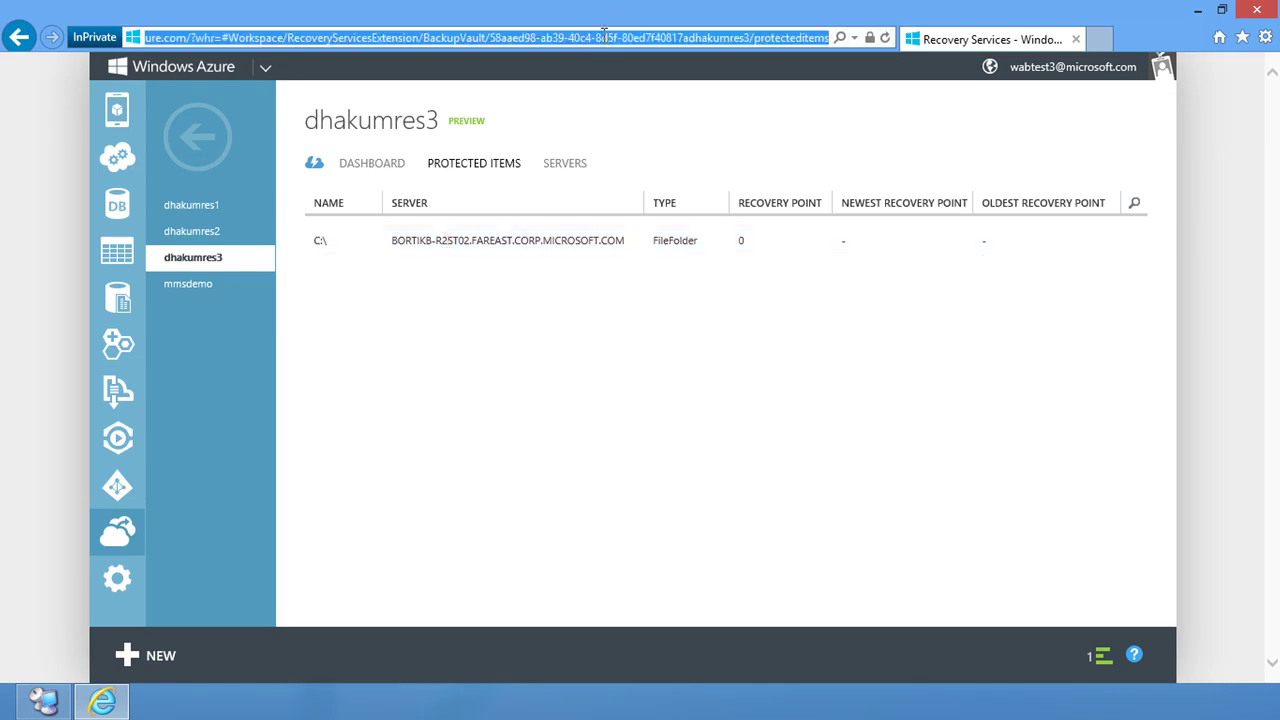
key("Return")
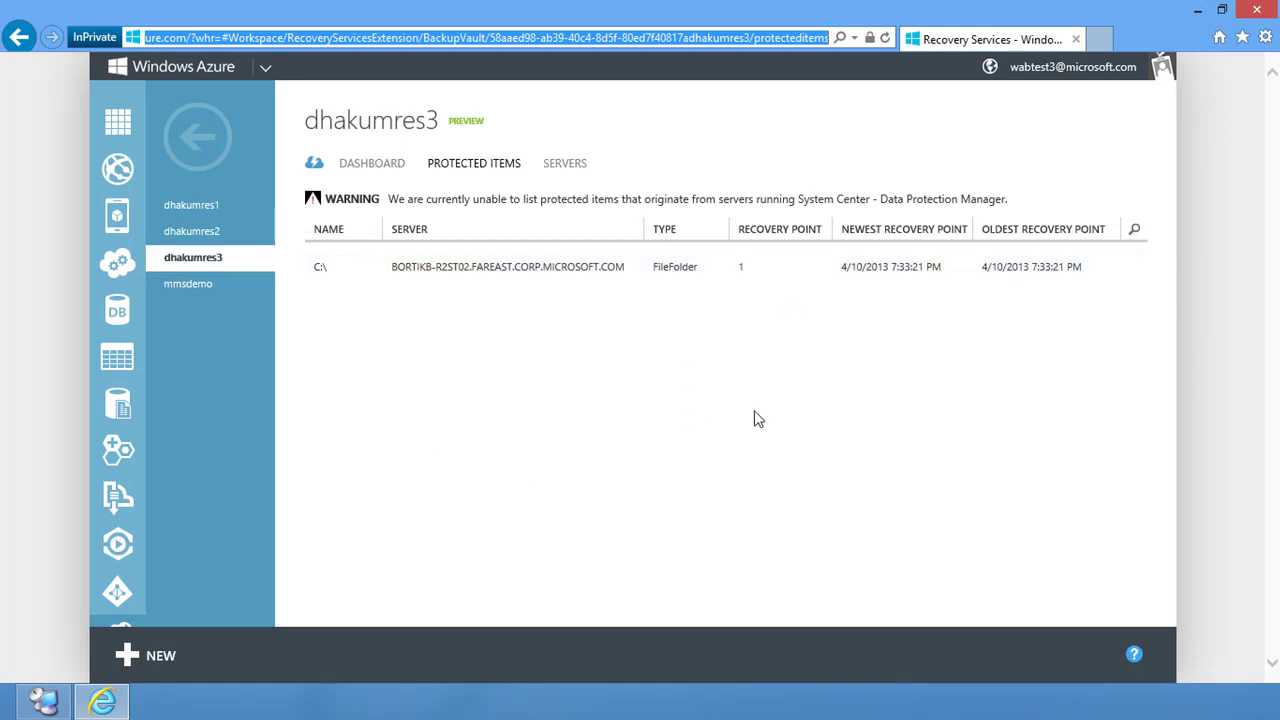
- Return to the remote session and start a data recovery for this server from the C:\ backup of 4/10/2013 12:33 PM
left_click(43, 700)
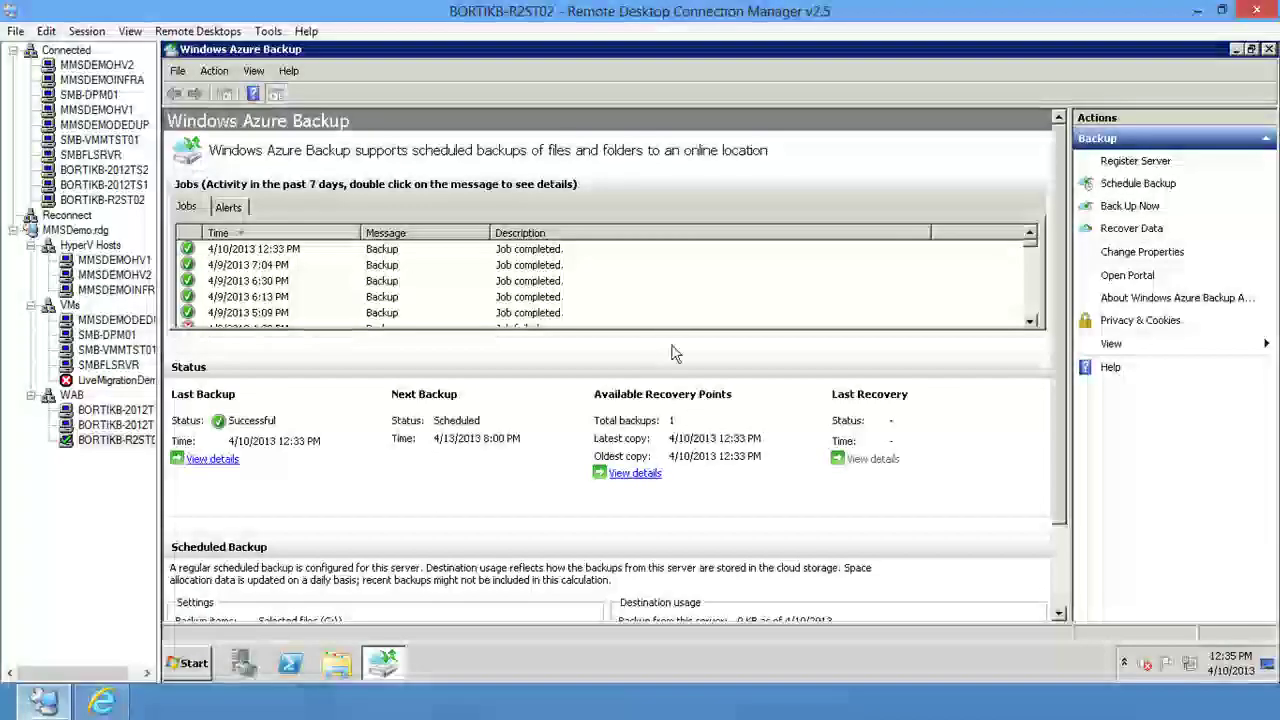
left_click(1131, 229)
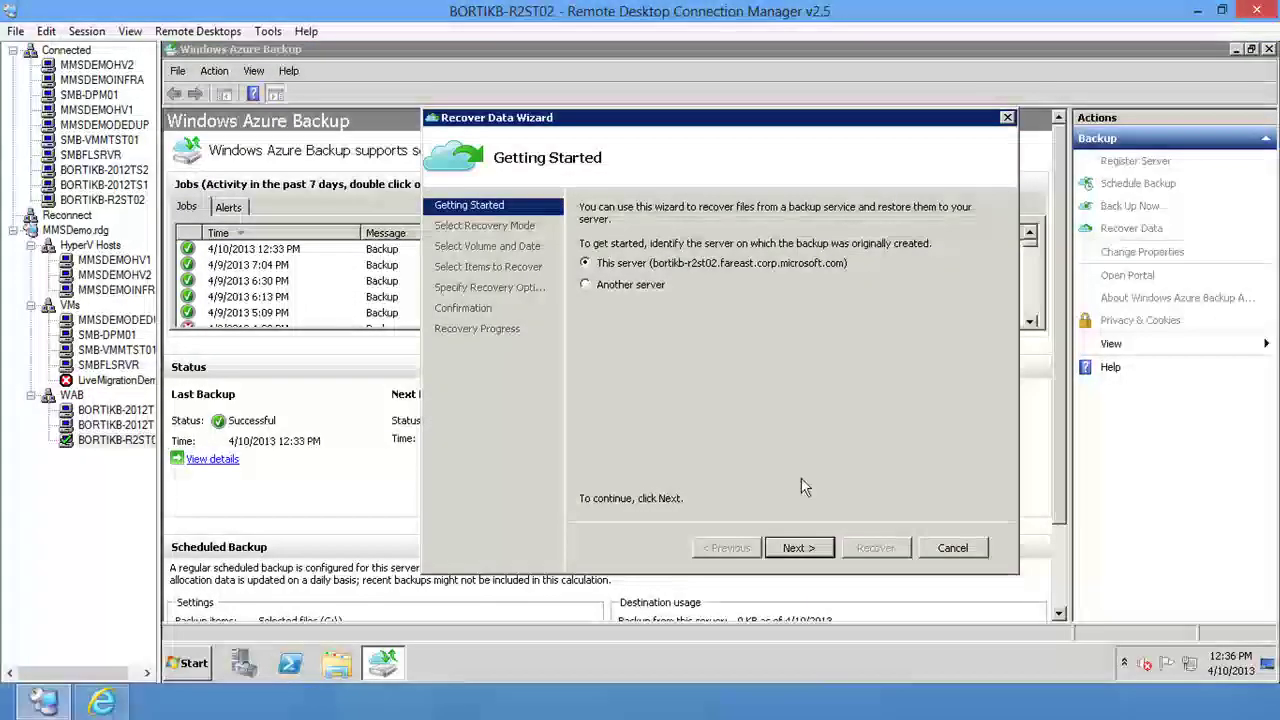
left_click(818, 552)
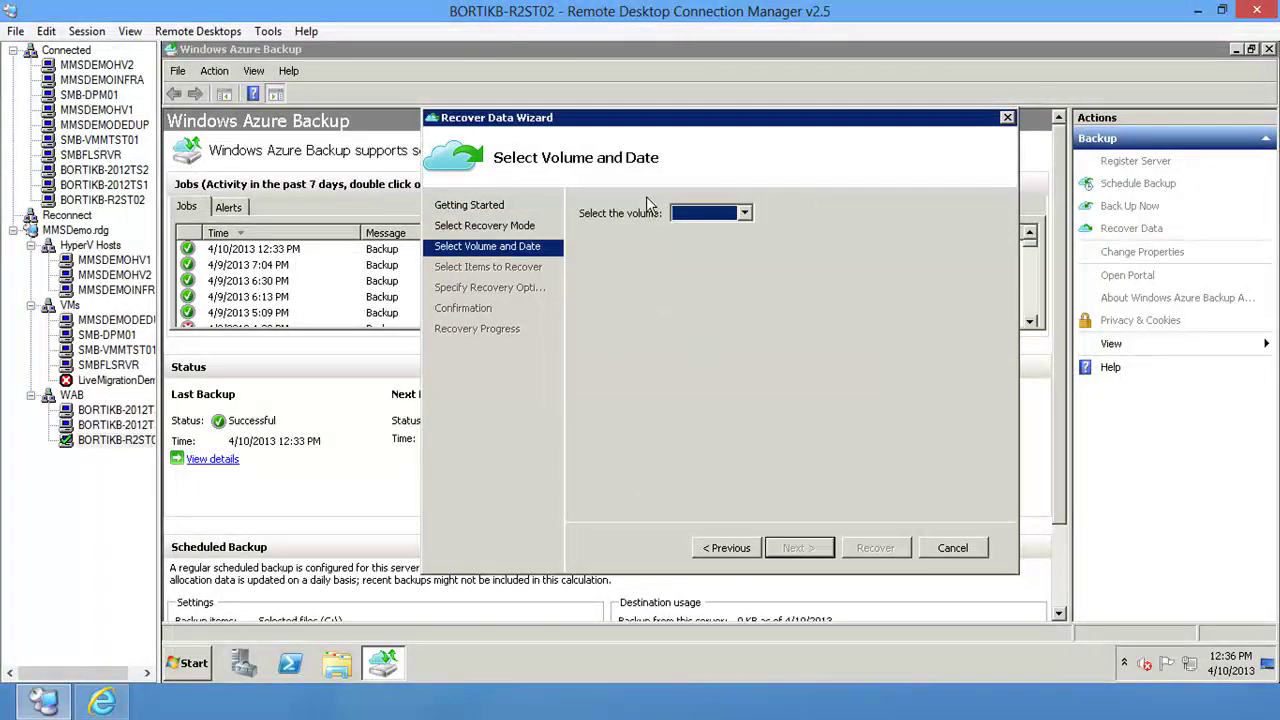
left_click(707, 213)
left_click(698, 232)
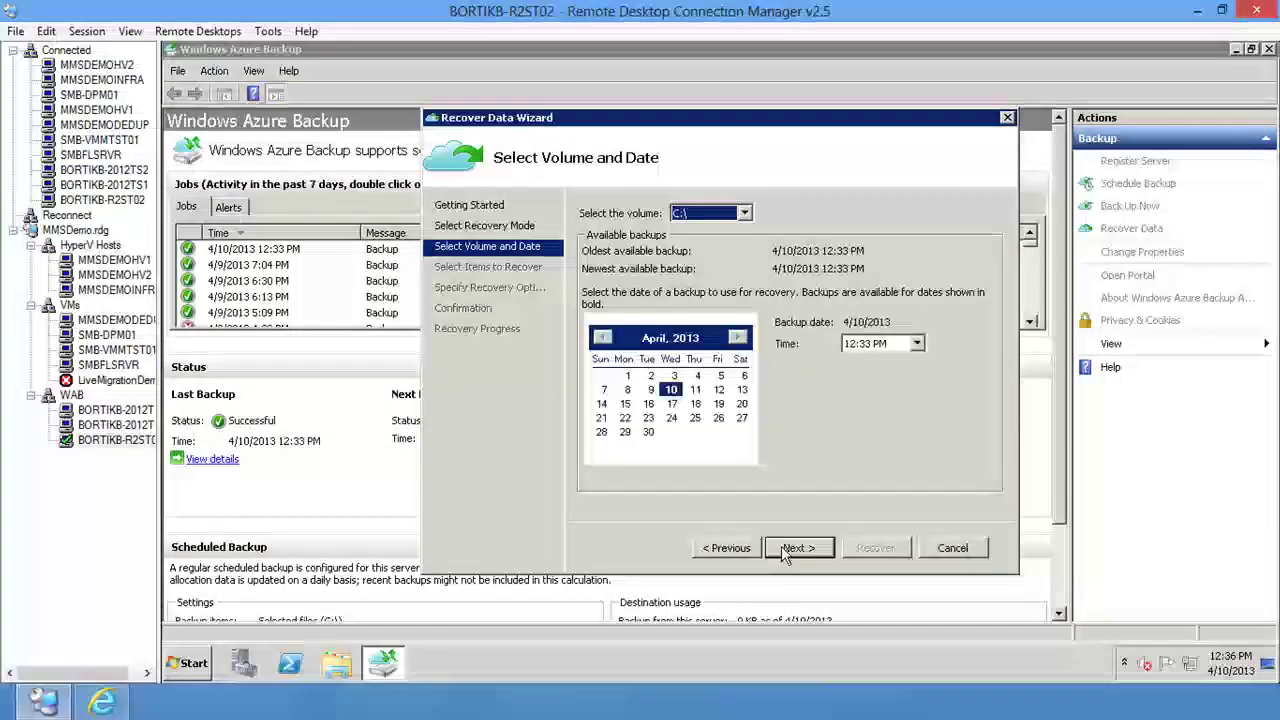
left_click(876, 349)
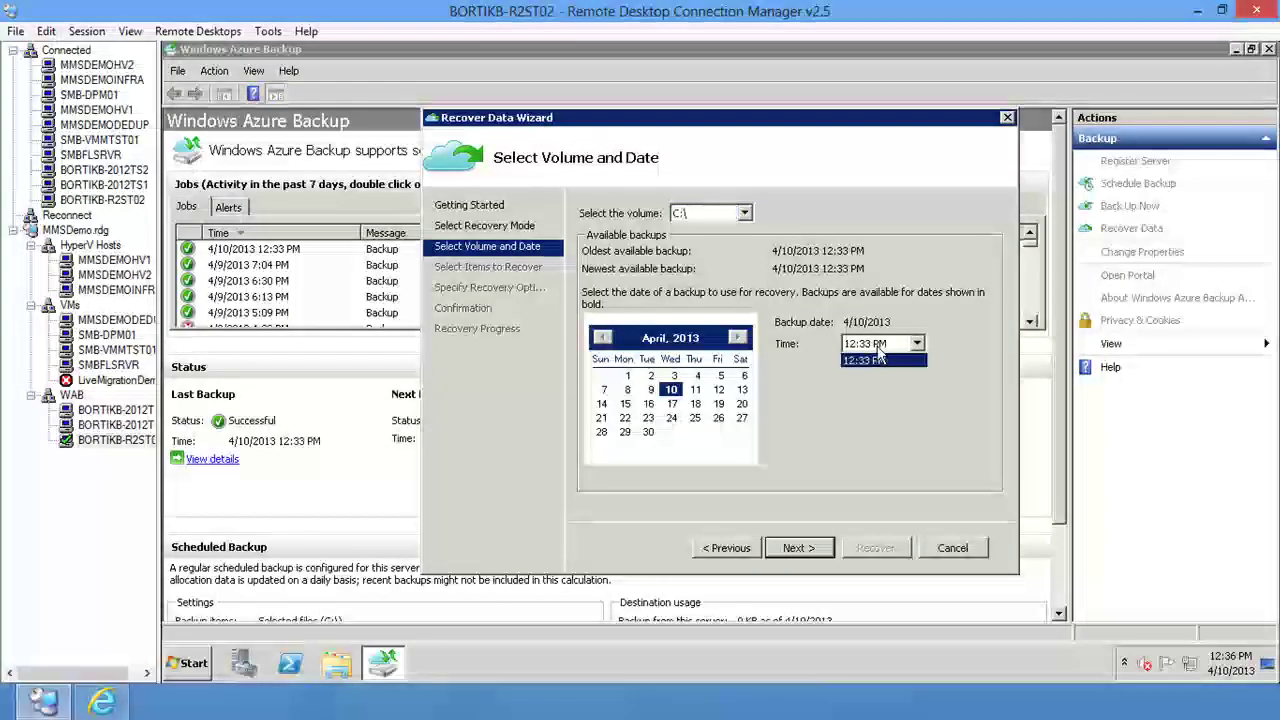
left_click(866, 358)
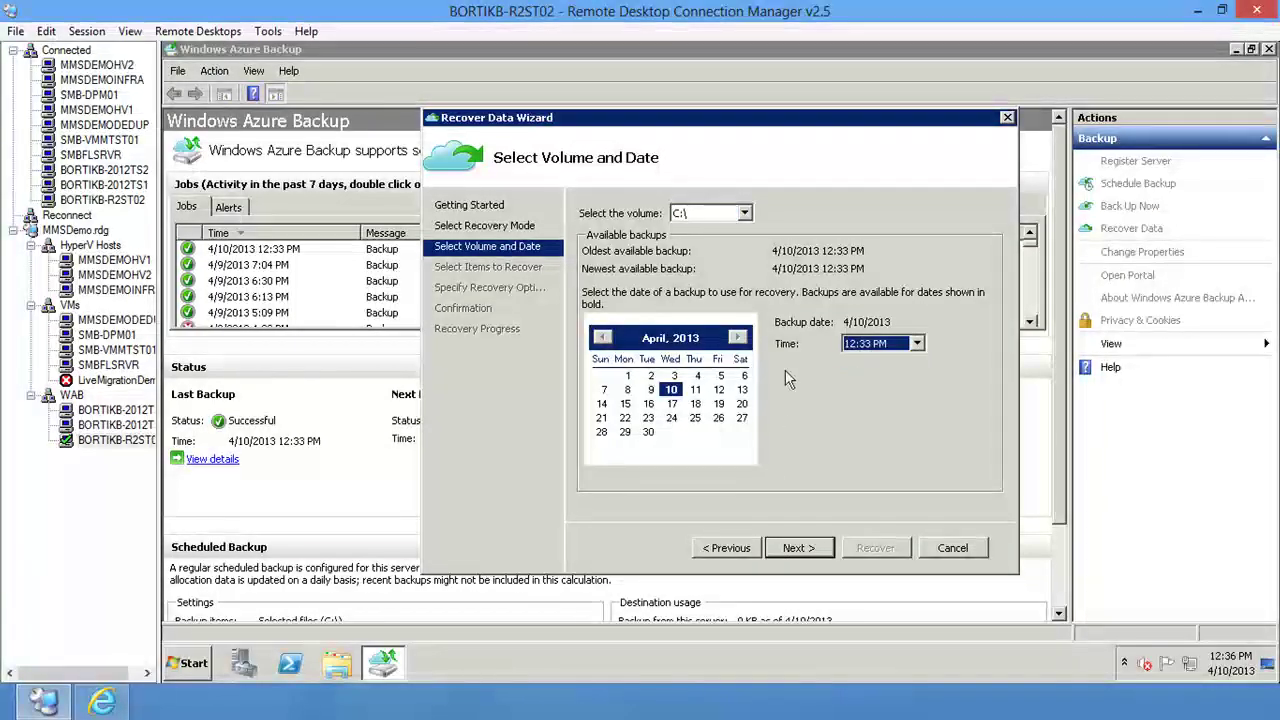
left_click(800, 547)
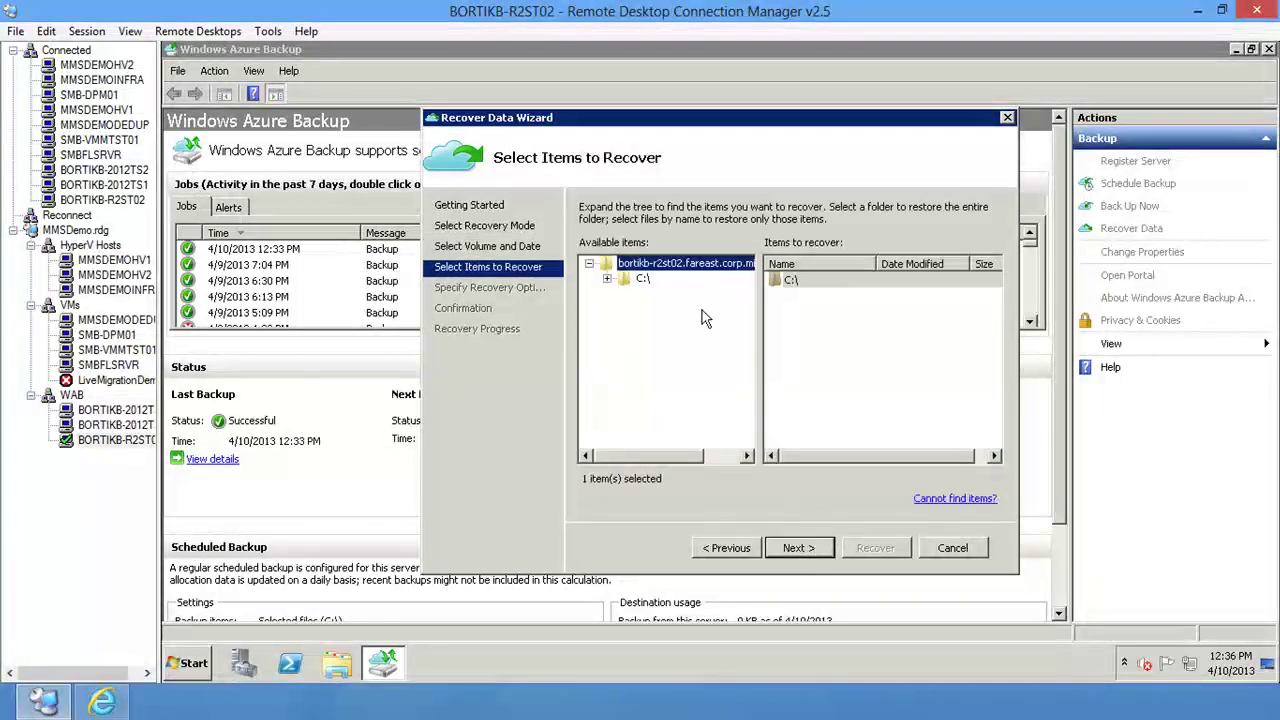
- Recover sn.exe.config from C:\temp to its original location, creating copies of existing files and restoring ACL permissions
left_click(607, 279)
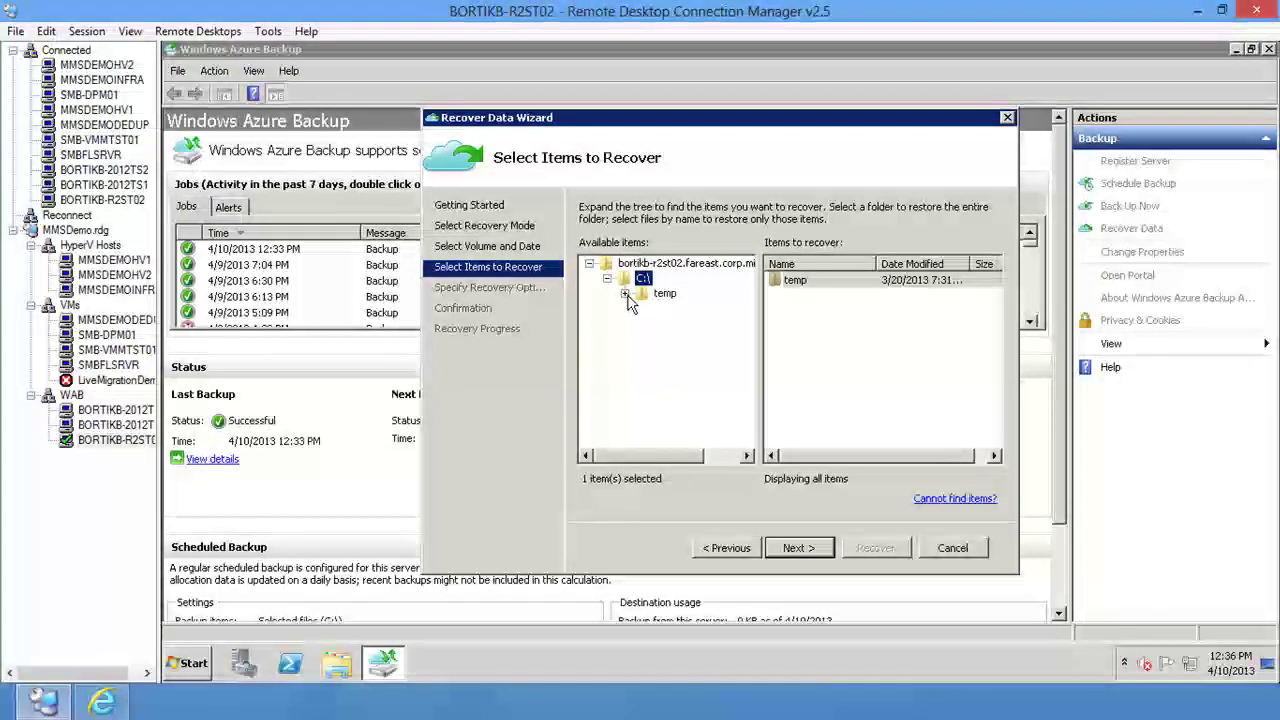
left_click(625, 294)
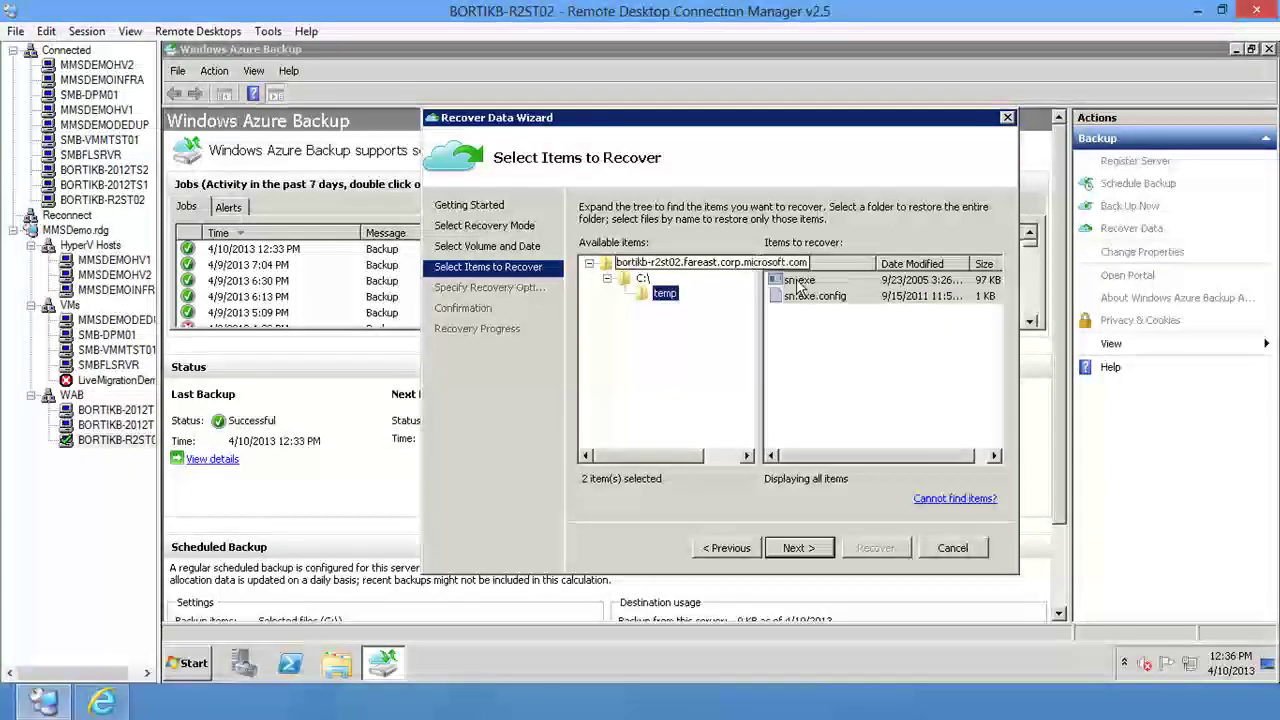
left_click(800, 281)
left_click(811, 300)
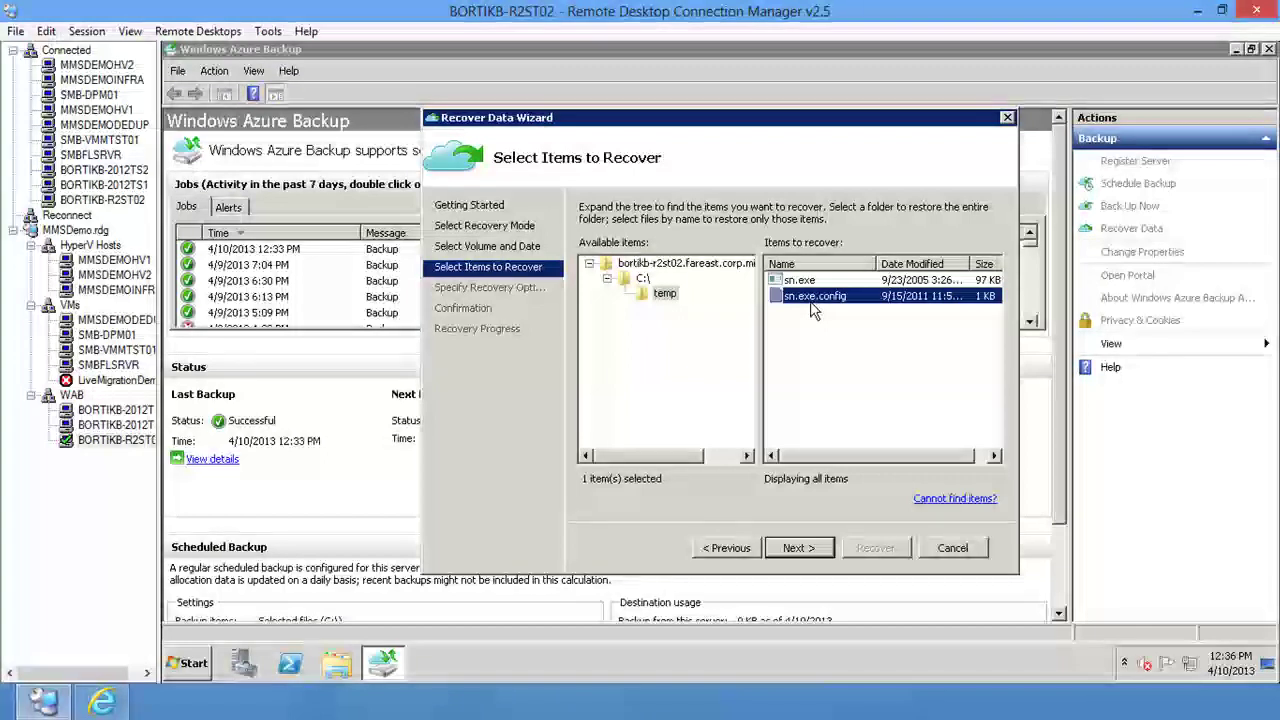
left_click(814, 551)
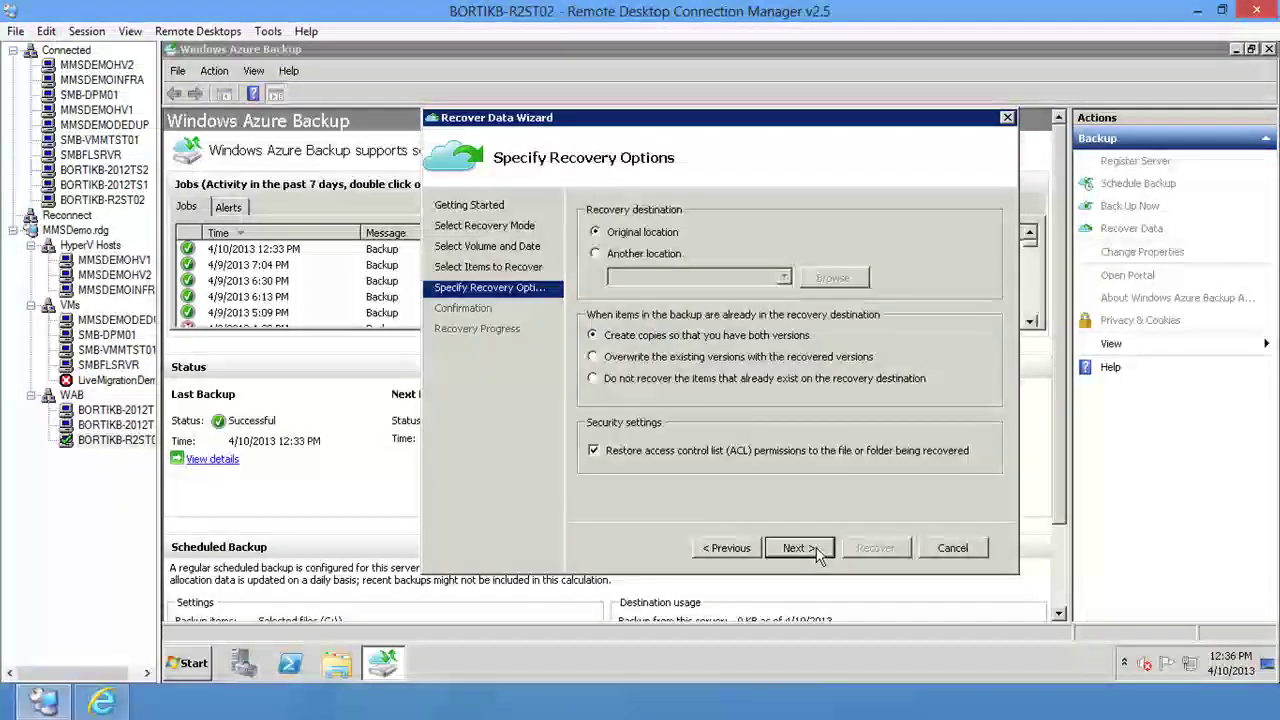
left_click(815, 552)
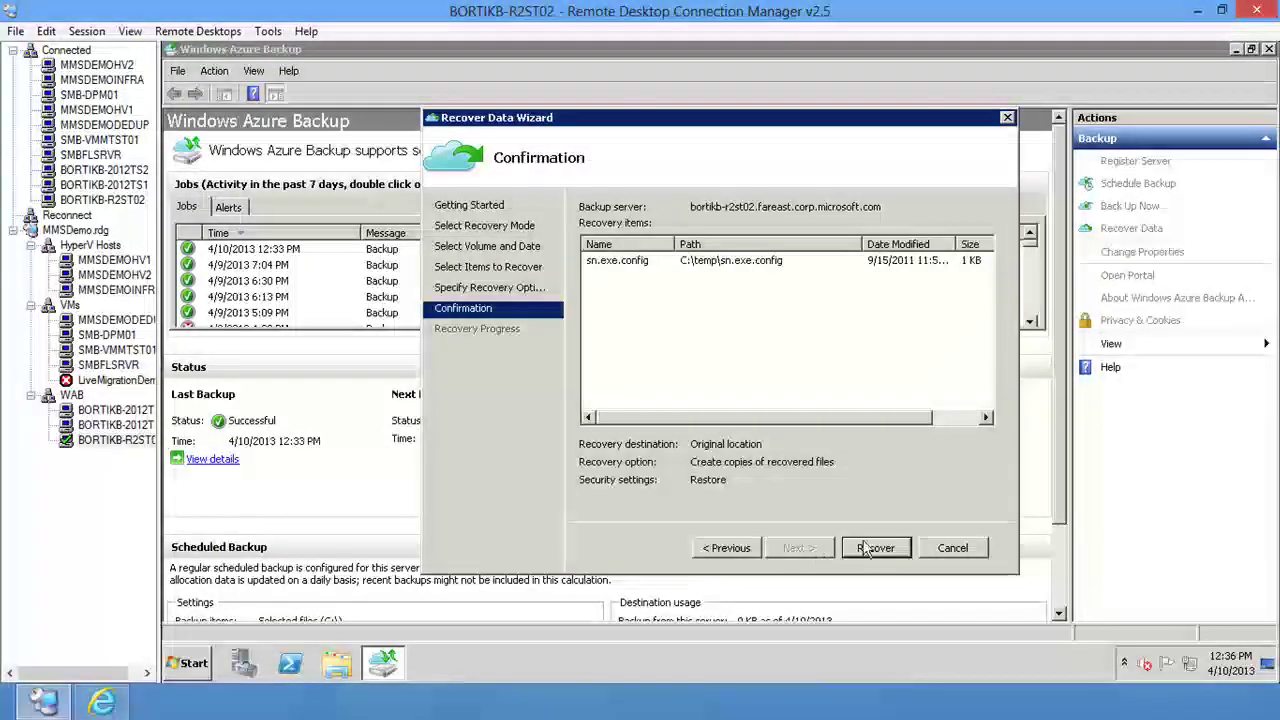
left_click(870, 550)
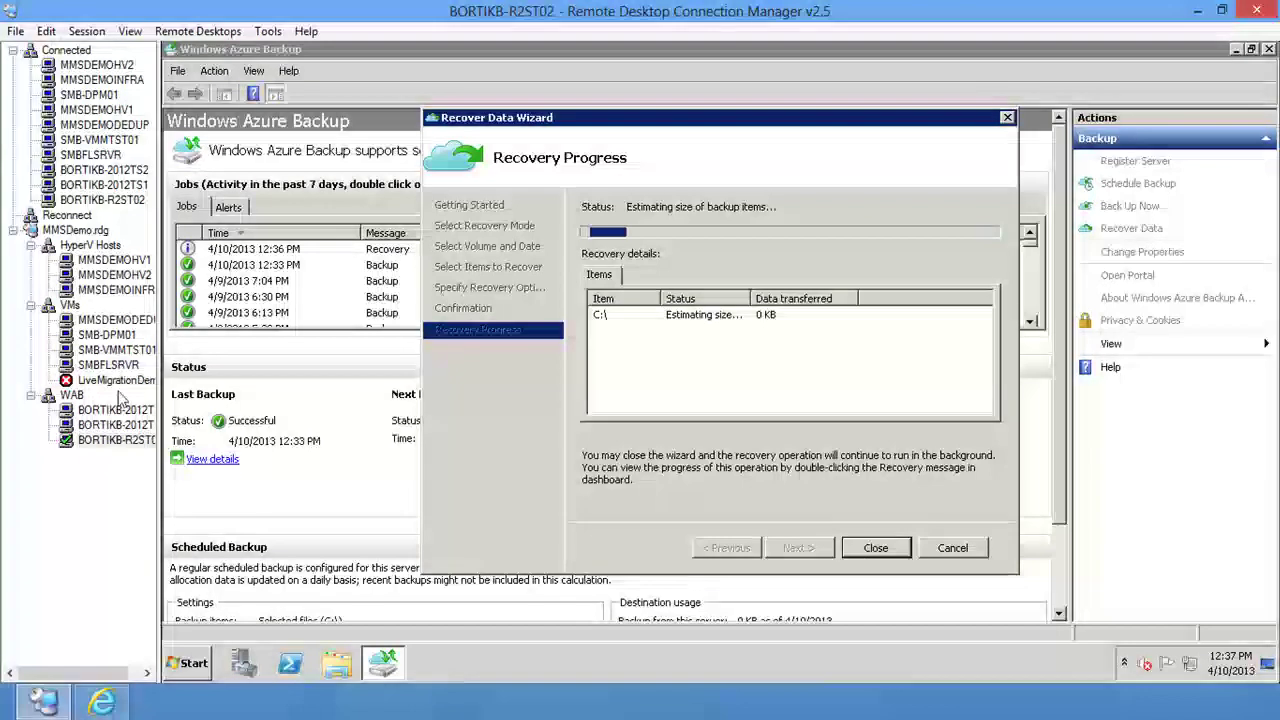
- Switch to the BORTIKB-2012TS1 remote session and show the protection groups in its DPM Administrator Console
left_click(120, 430)
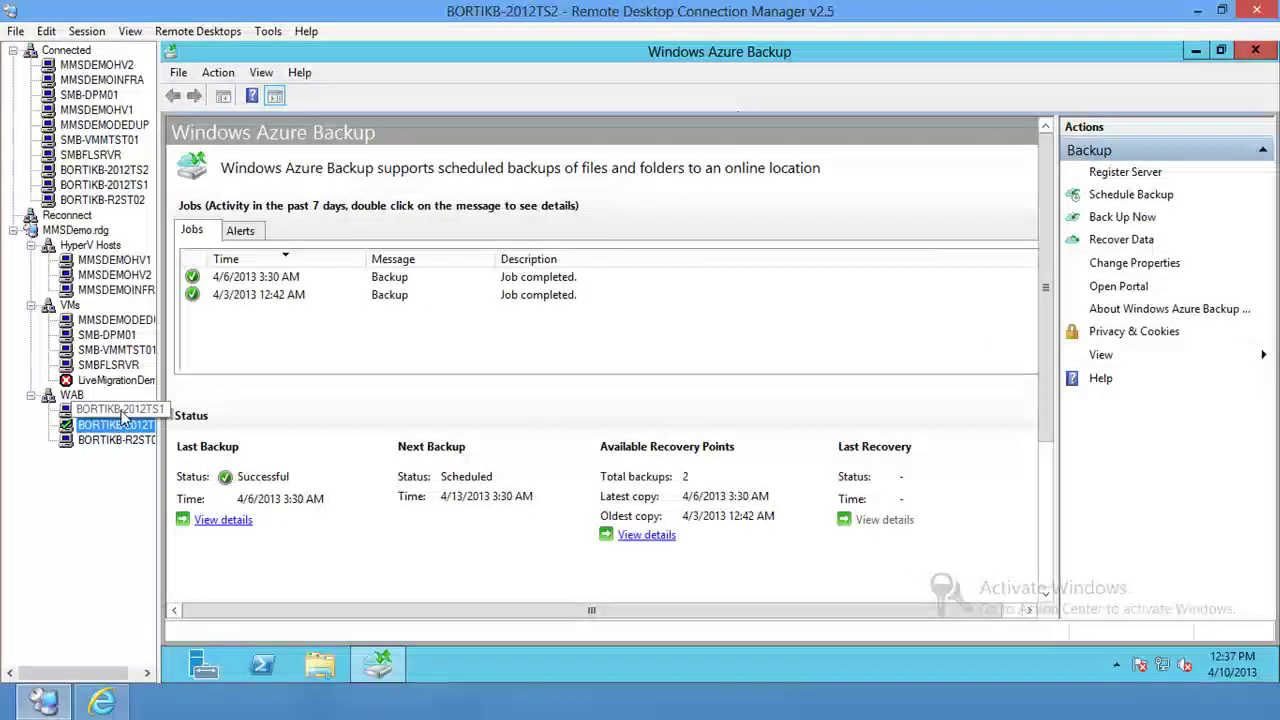
left_click(118, 410)
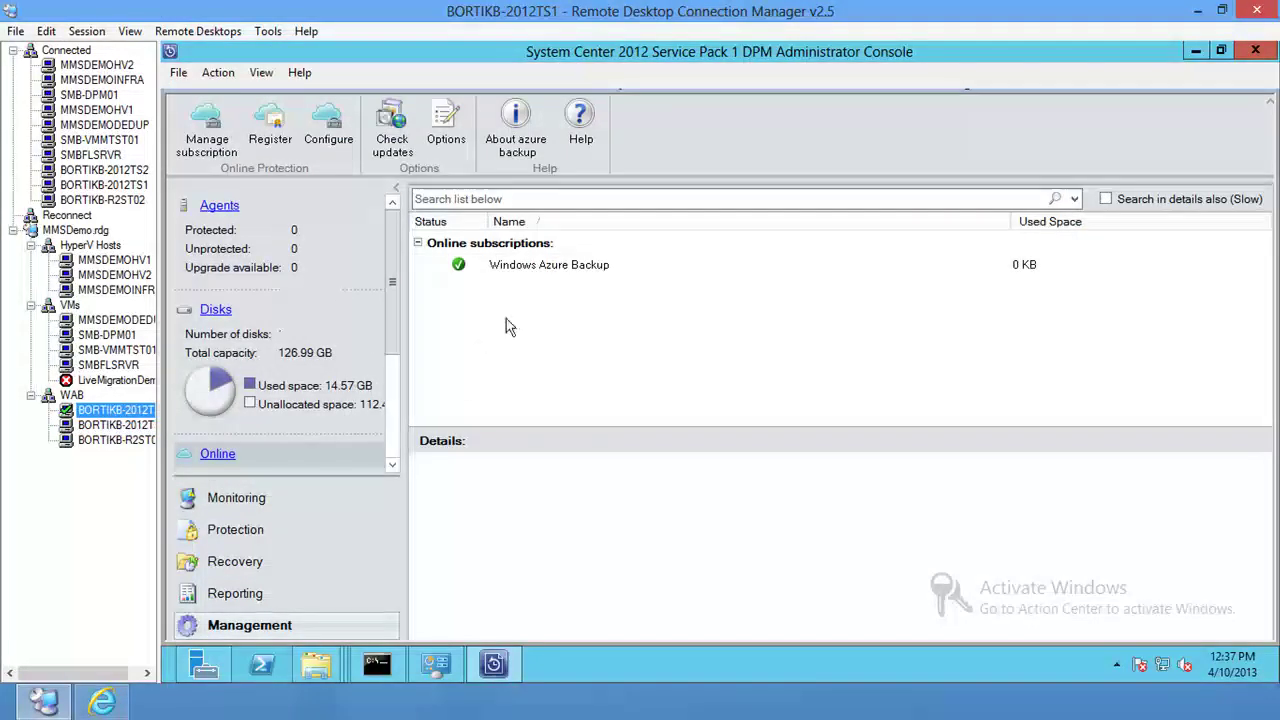
left_click(272, 534)
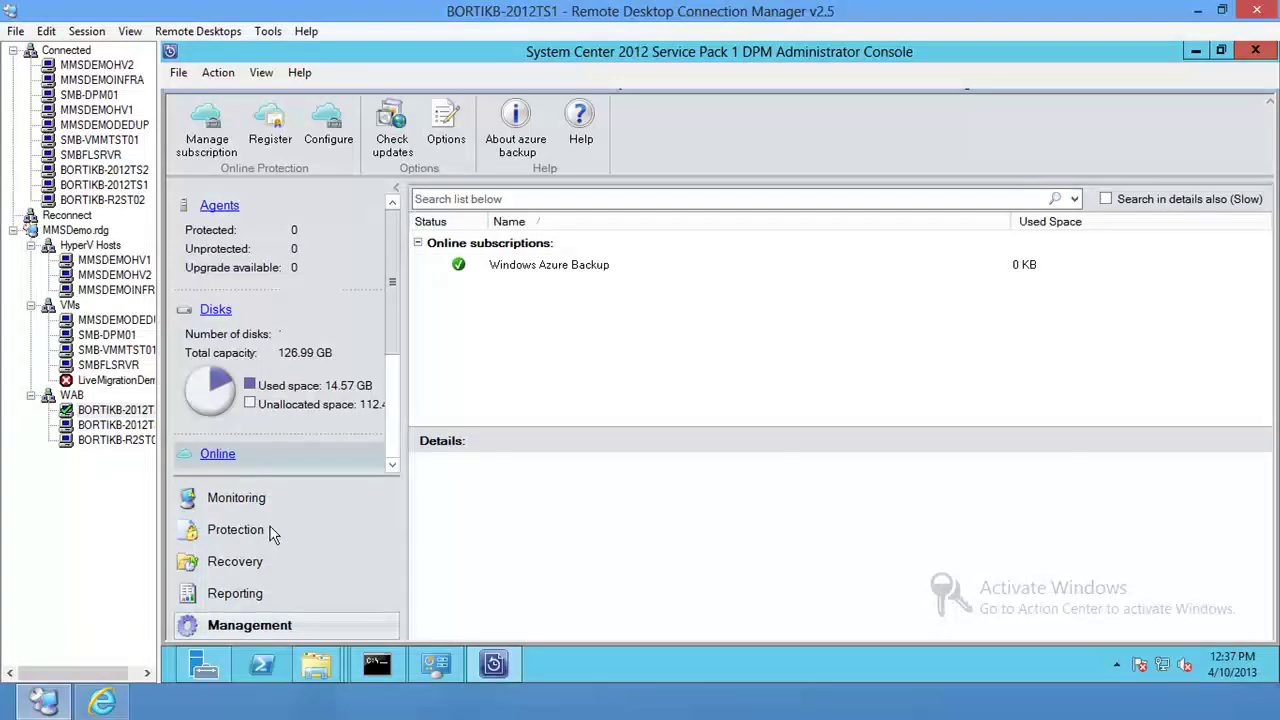
left_click(272, 534)
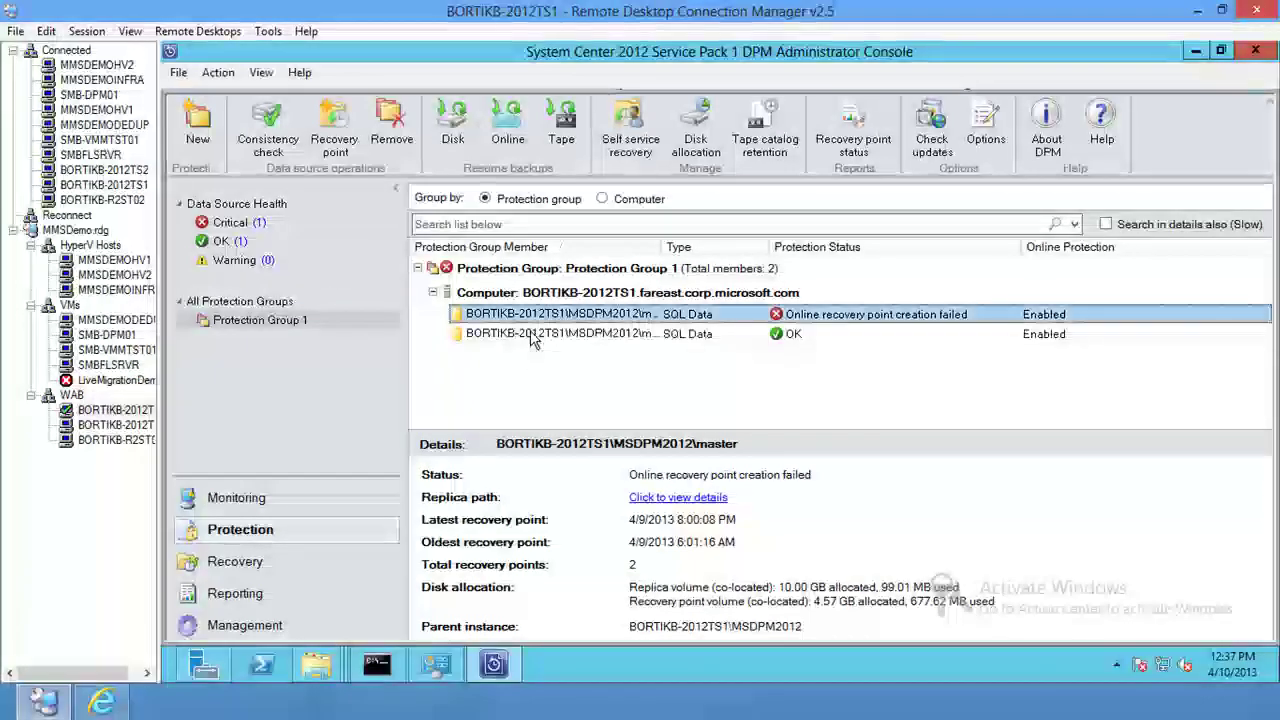
- Create a short-term disk recovery point for the MSDPM2012\model database using express full backup, and close the progress dialog
left_click(531, 336)
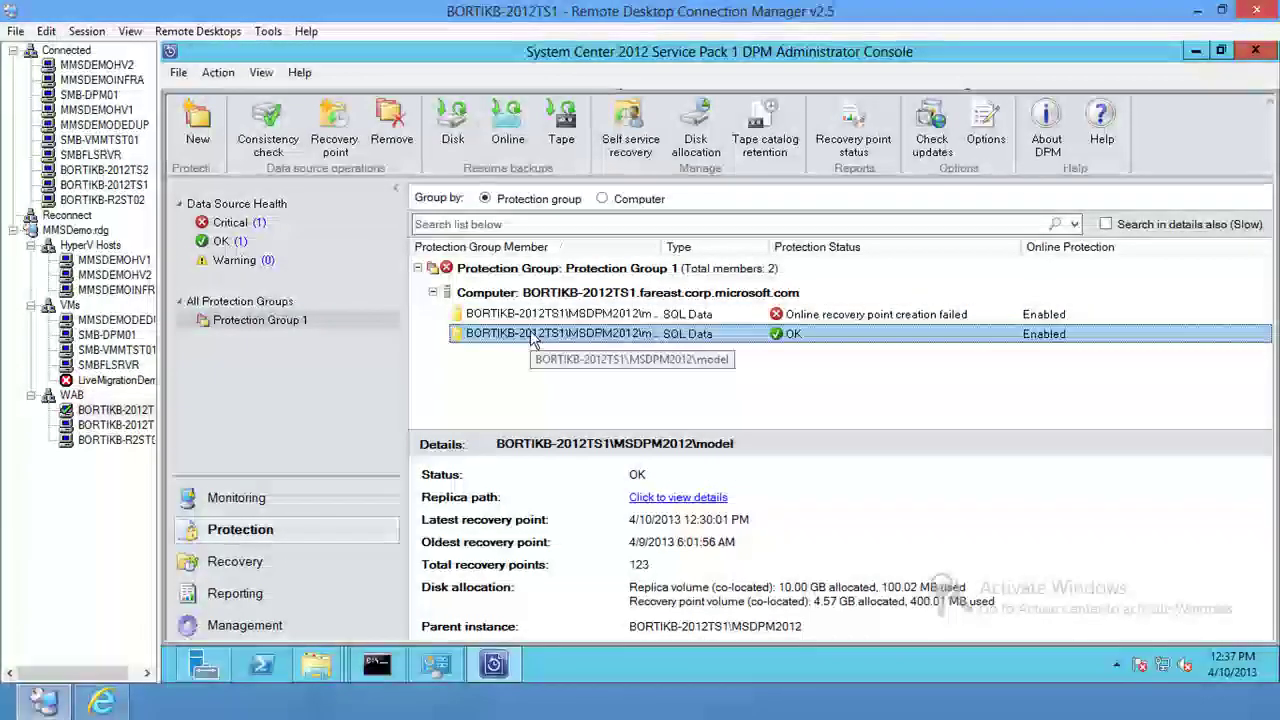
right_click(531, 338)
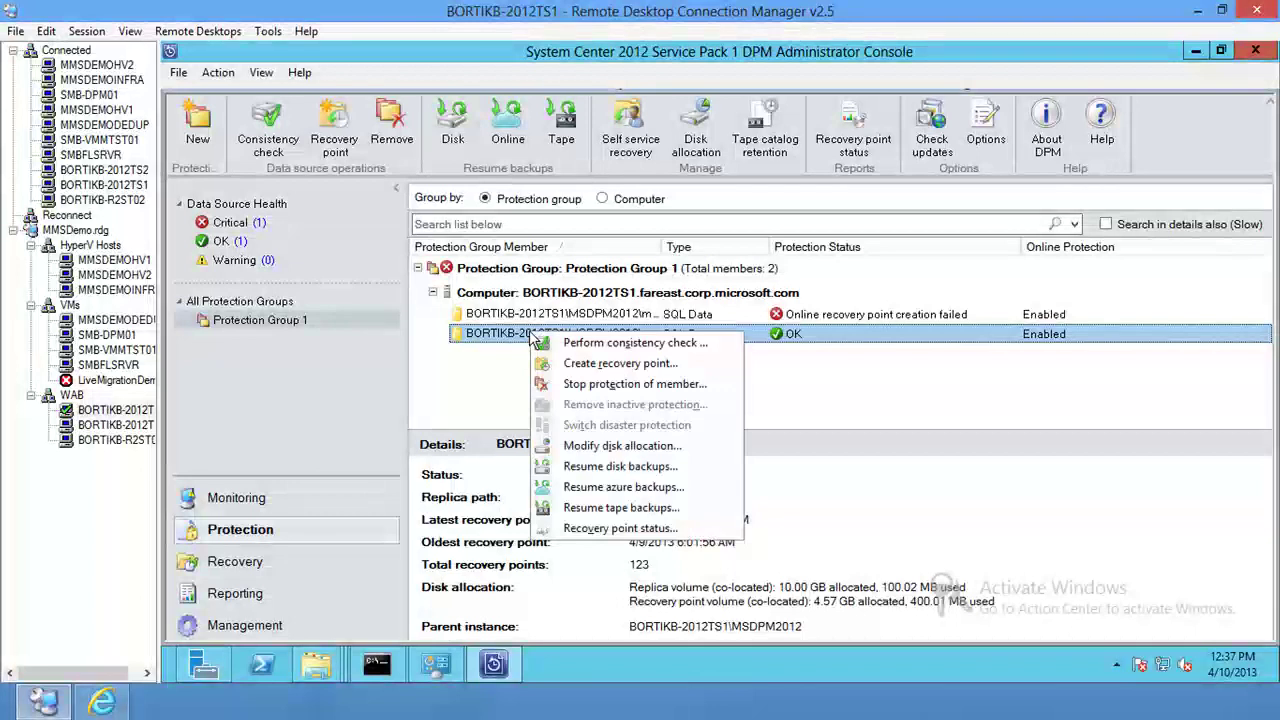
left_click(603, 366)
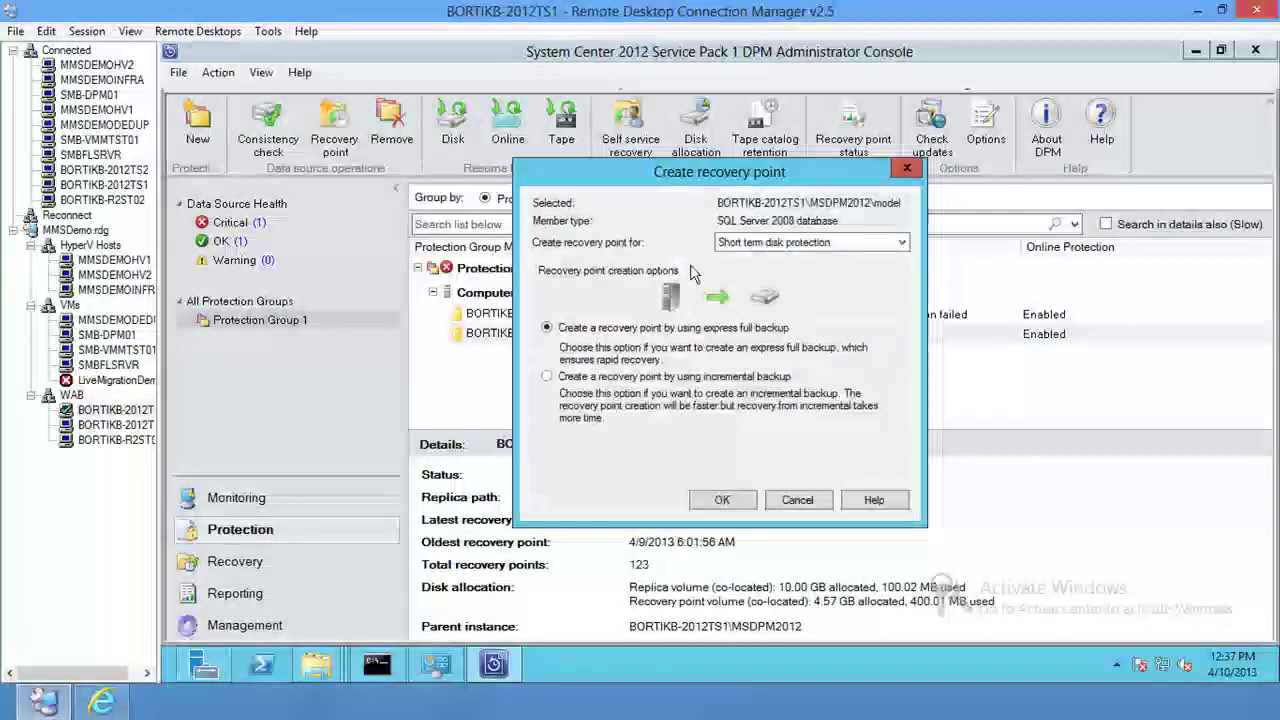
left_click(748, 500)
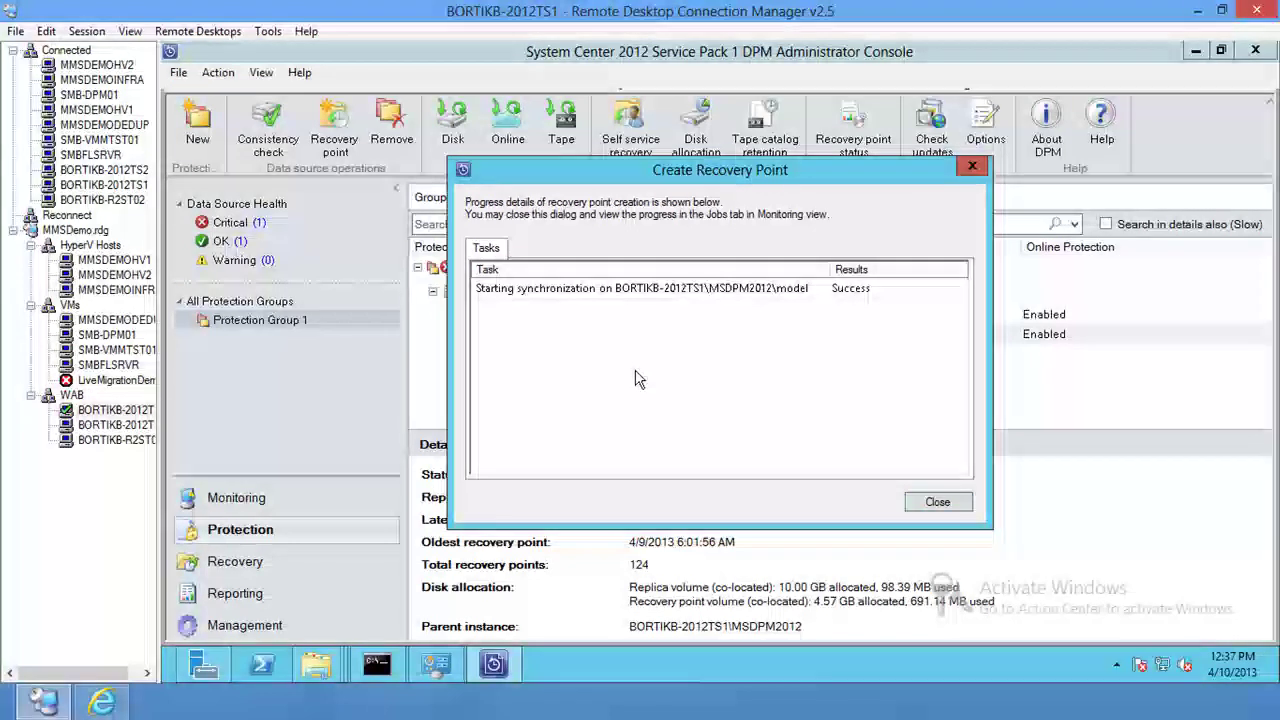
left_click(937, 503)
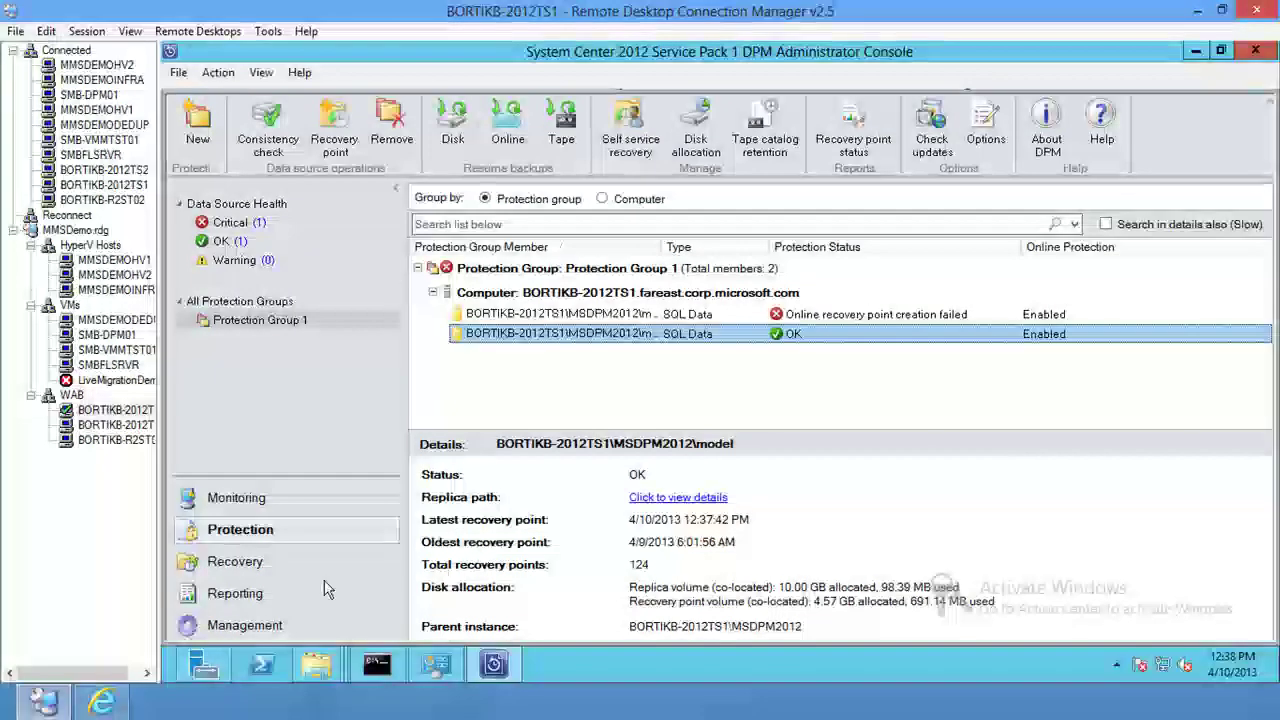
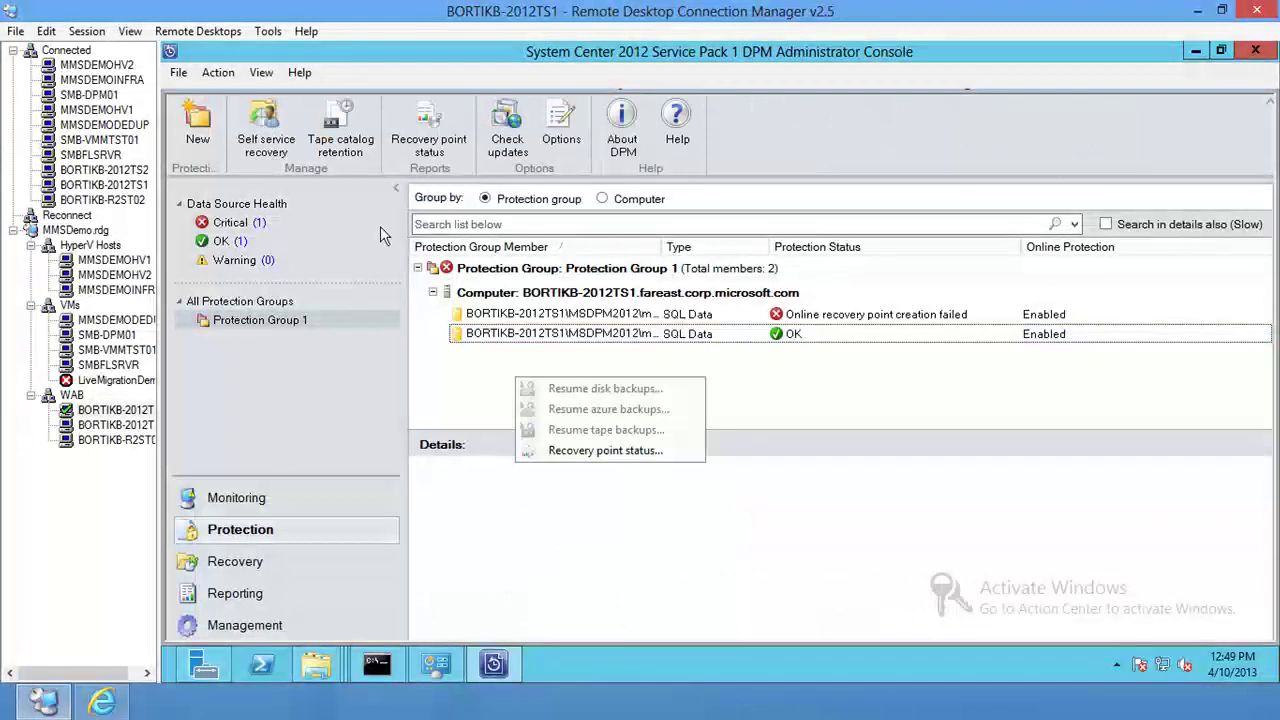
- Start a new protection group for servers and add the C:\temp folder of BORTIKB-2012TS1 as its member
key("Escape")
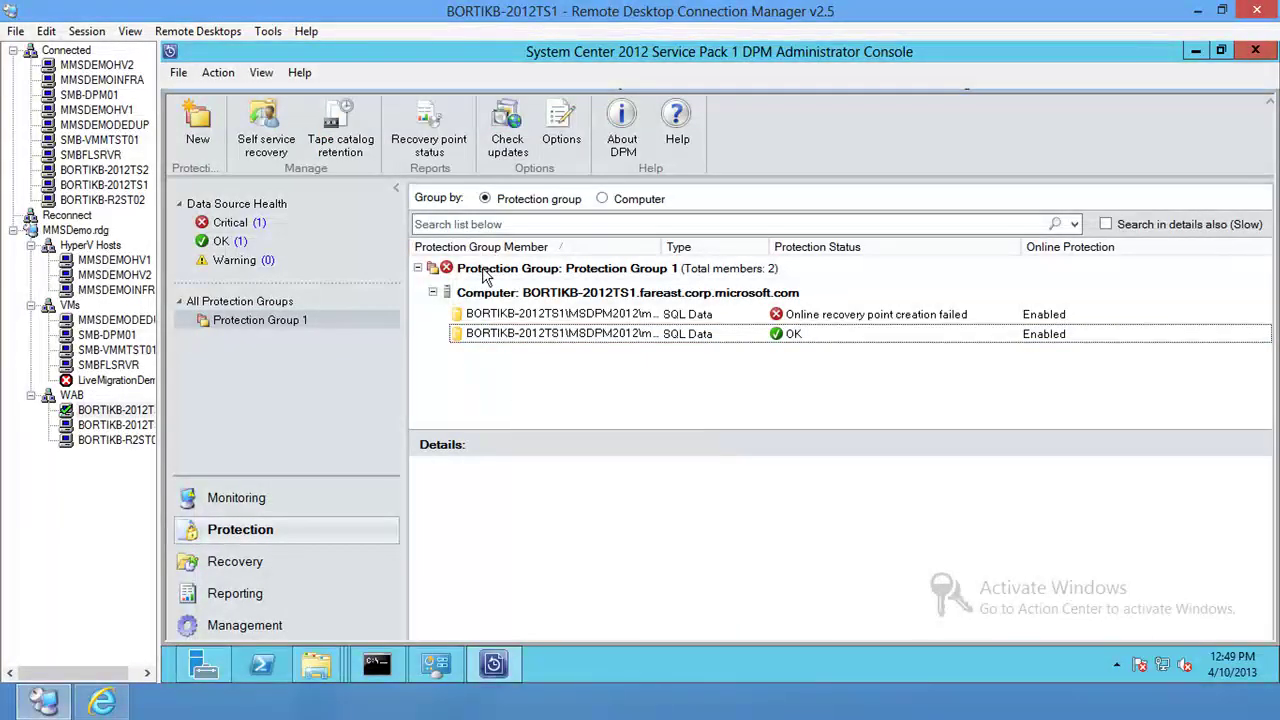
left_click(197, 137)
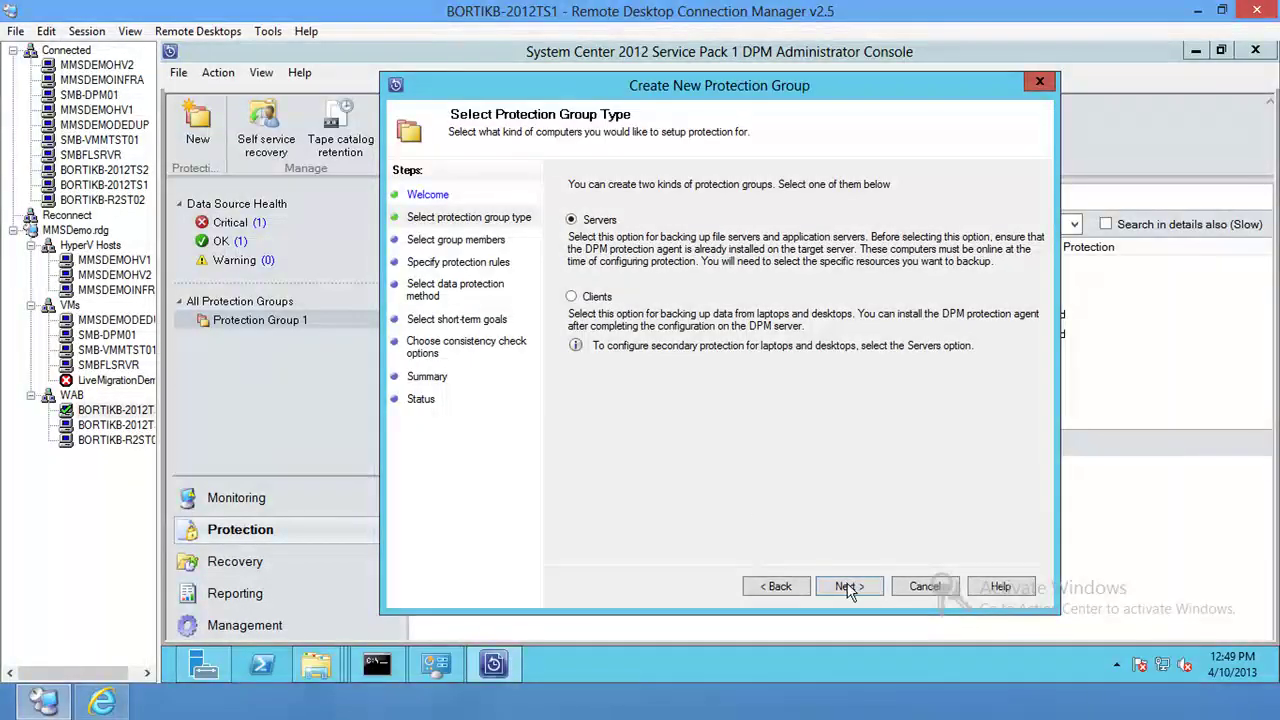
left_click(848, 588)
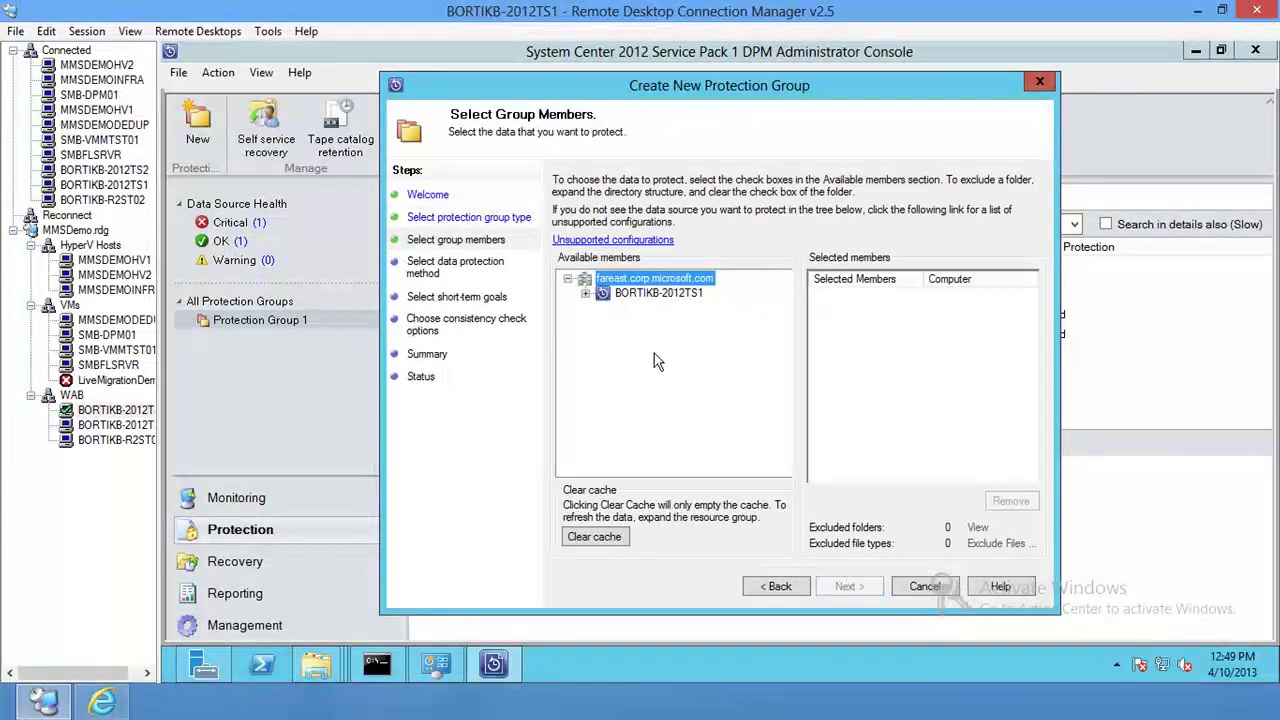
left_click(585, 294)
left_click(604, 339)
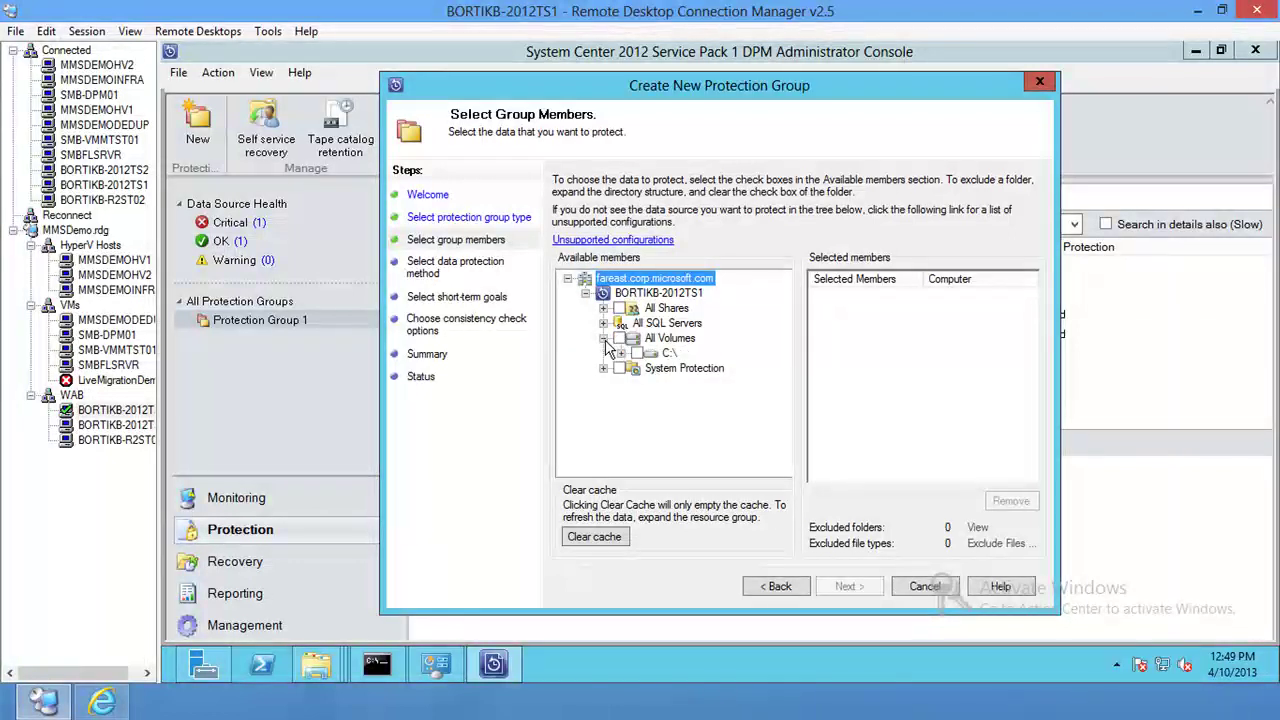
left_click(621, 354)
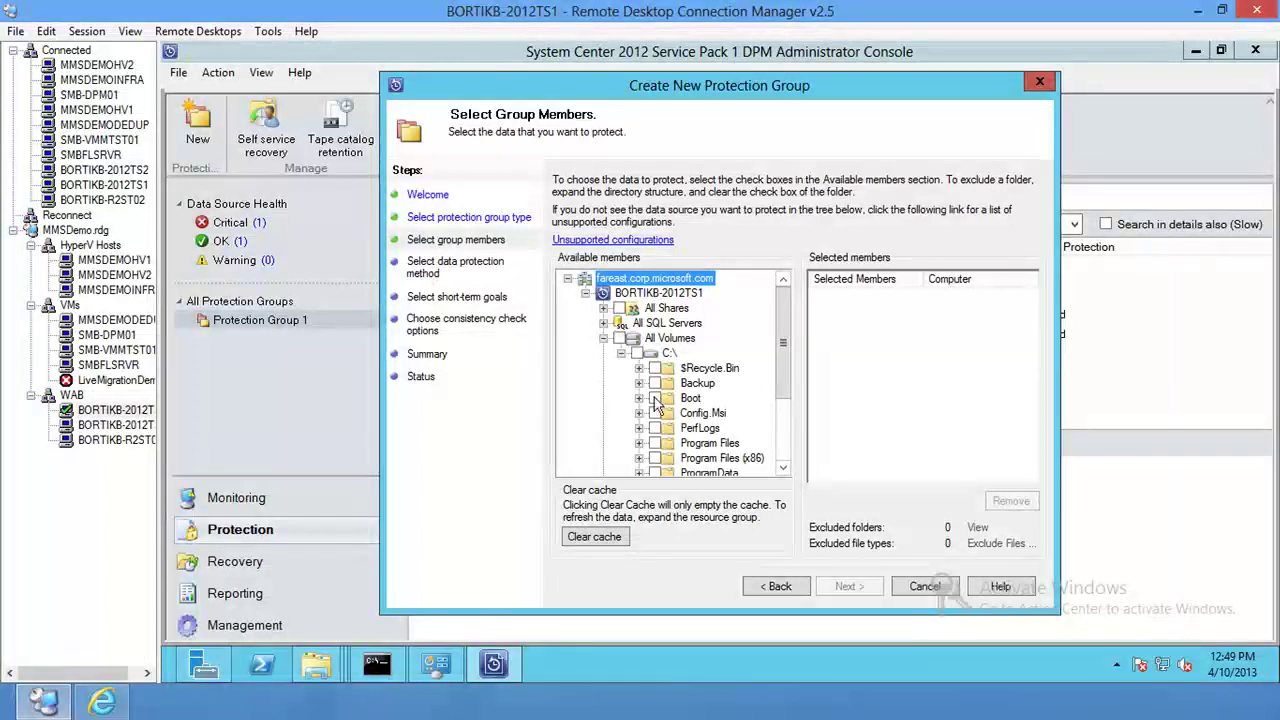
left_click(783, 423)
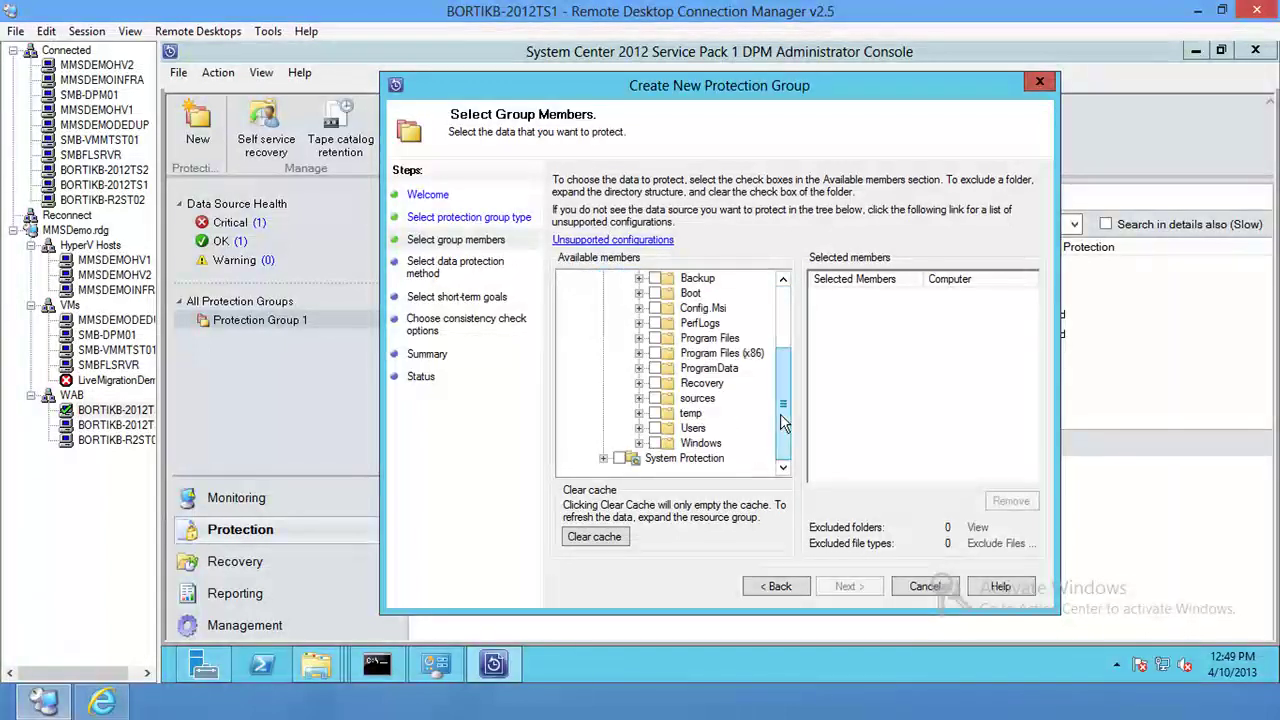
left_click(655, 413)
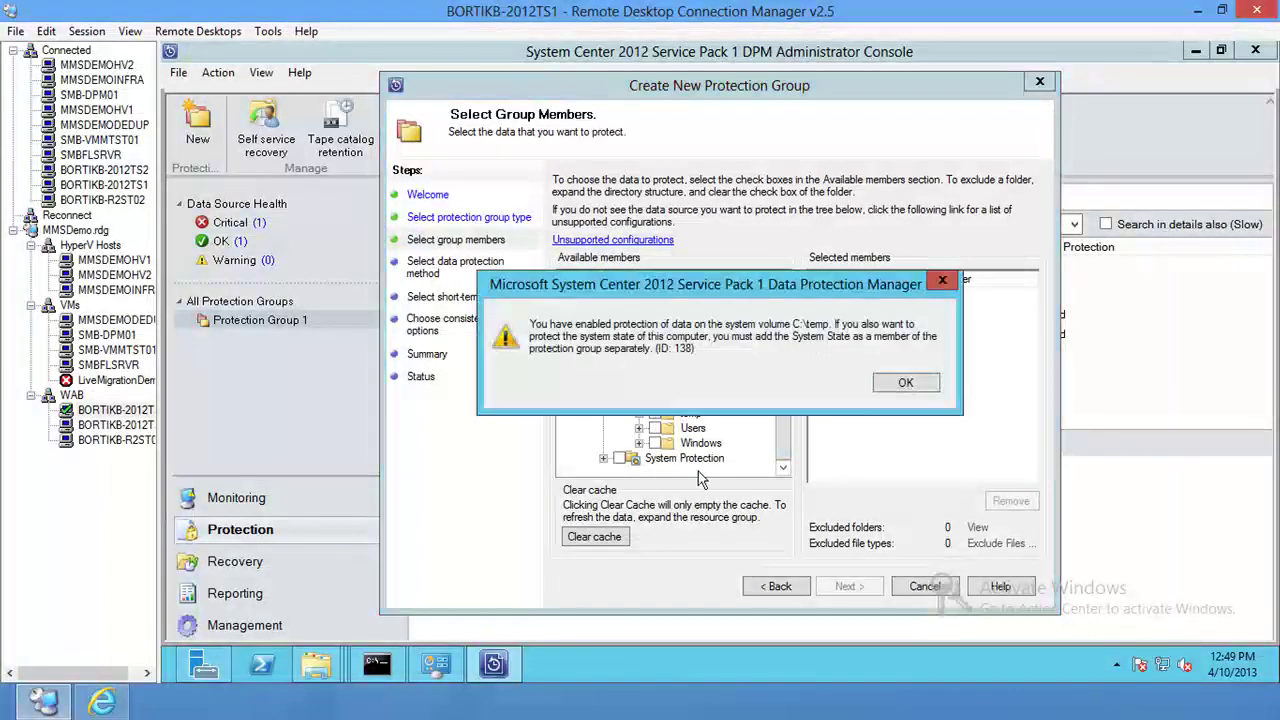
left_click(900, 383)
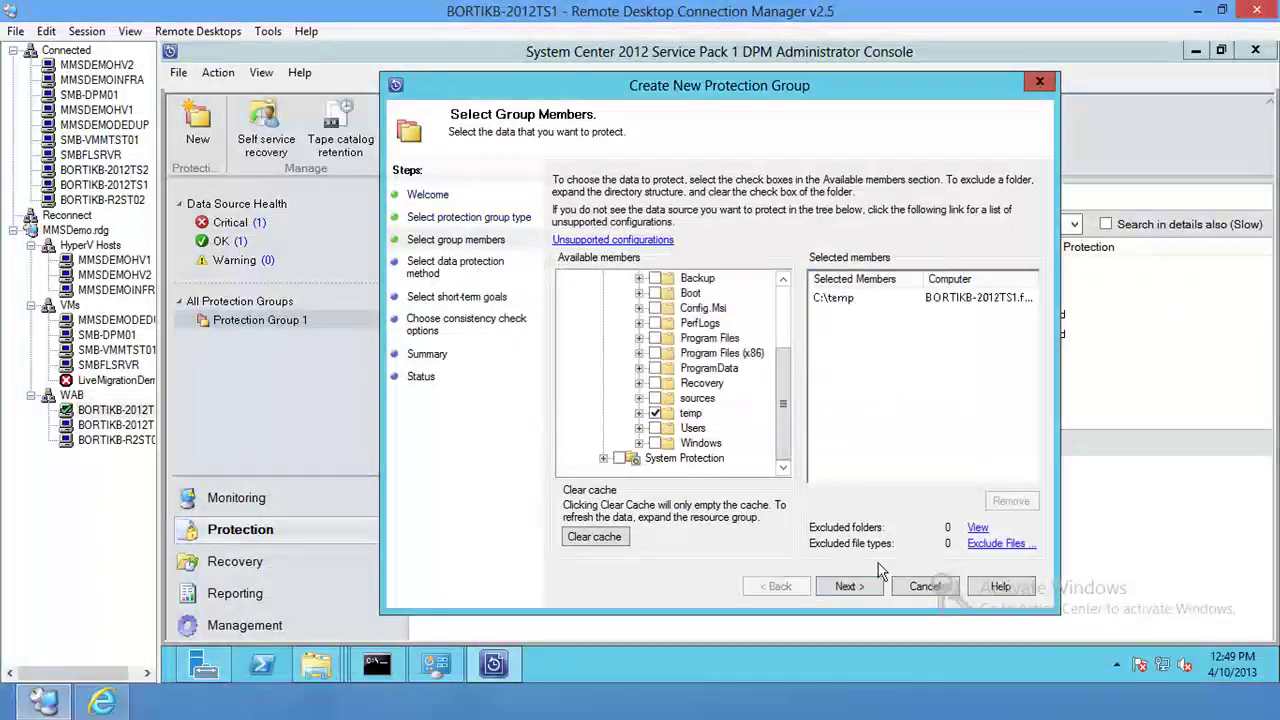
left_click(860, 588)
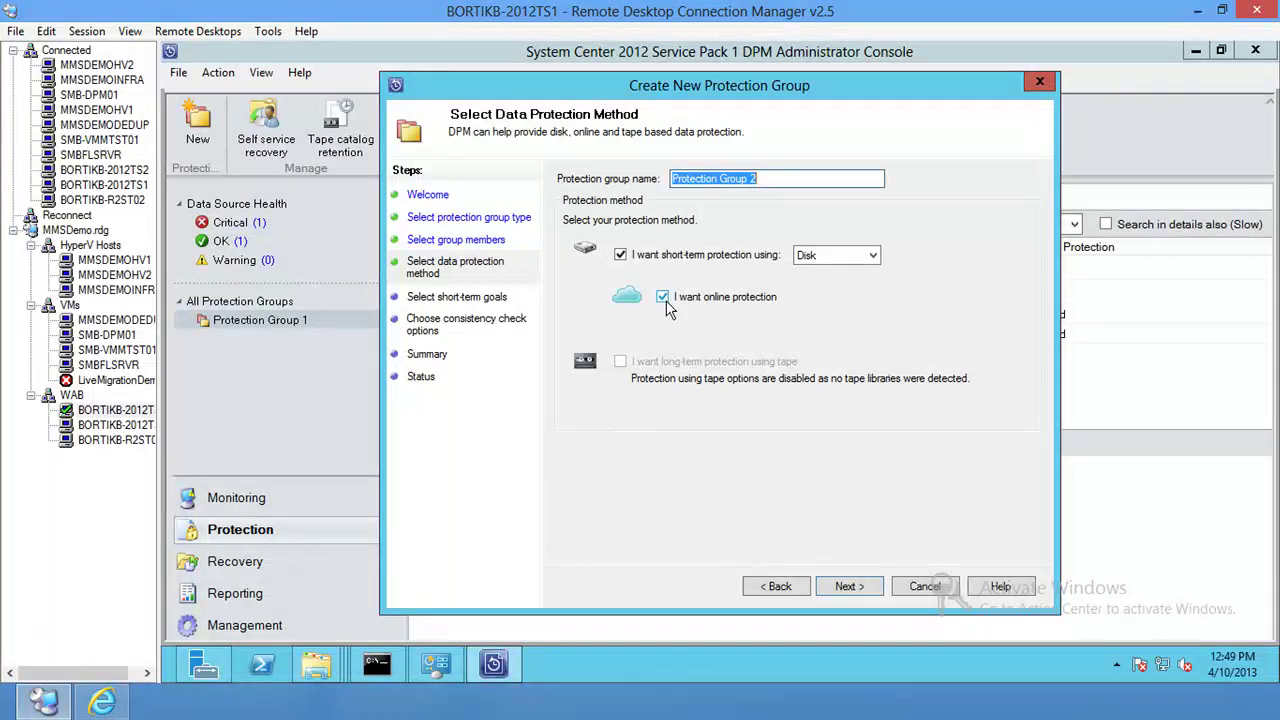
- Choose disk and online protection for Protection Group 2, keeping the default short-term goals, disk allocation, immediate replica creation and consistency check options
left_click(848, 587)
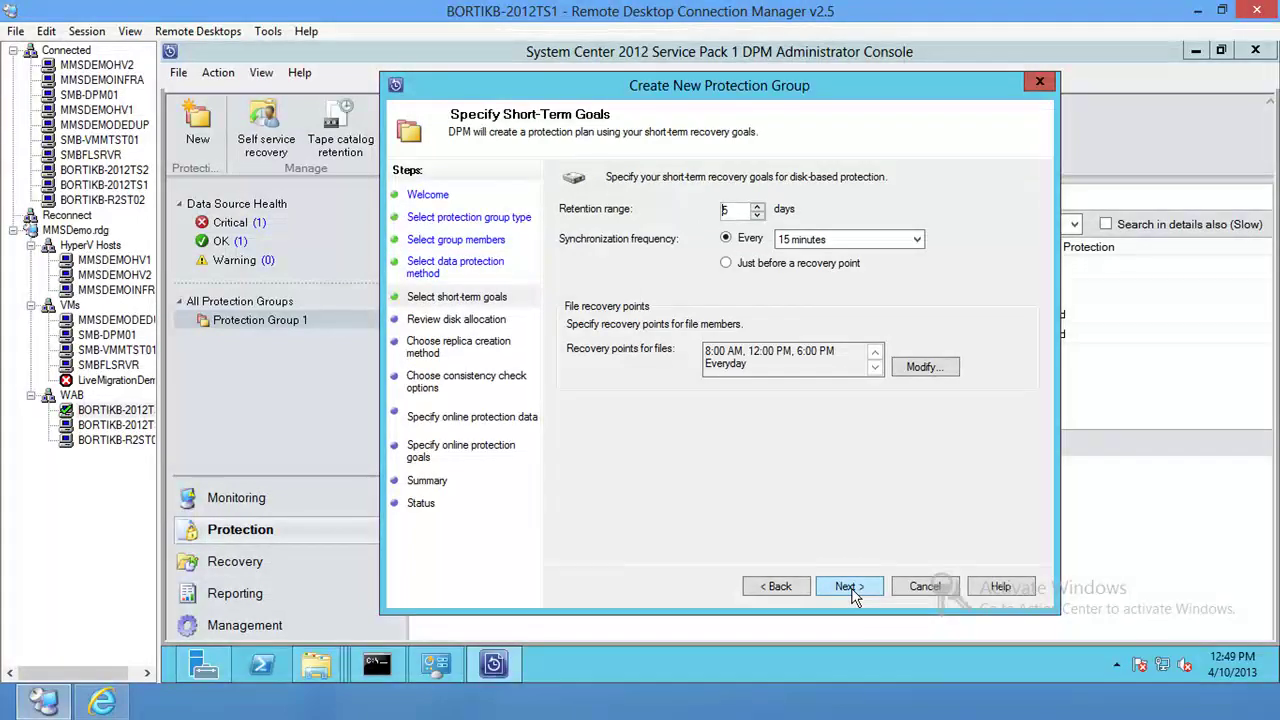
left_click(848, 587)
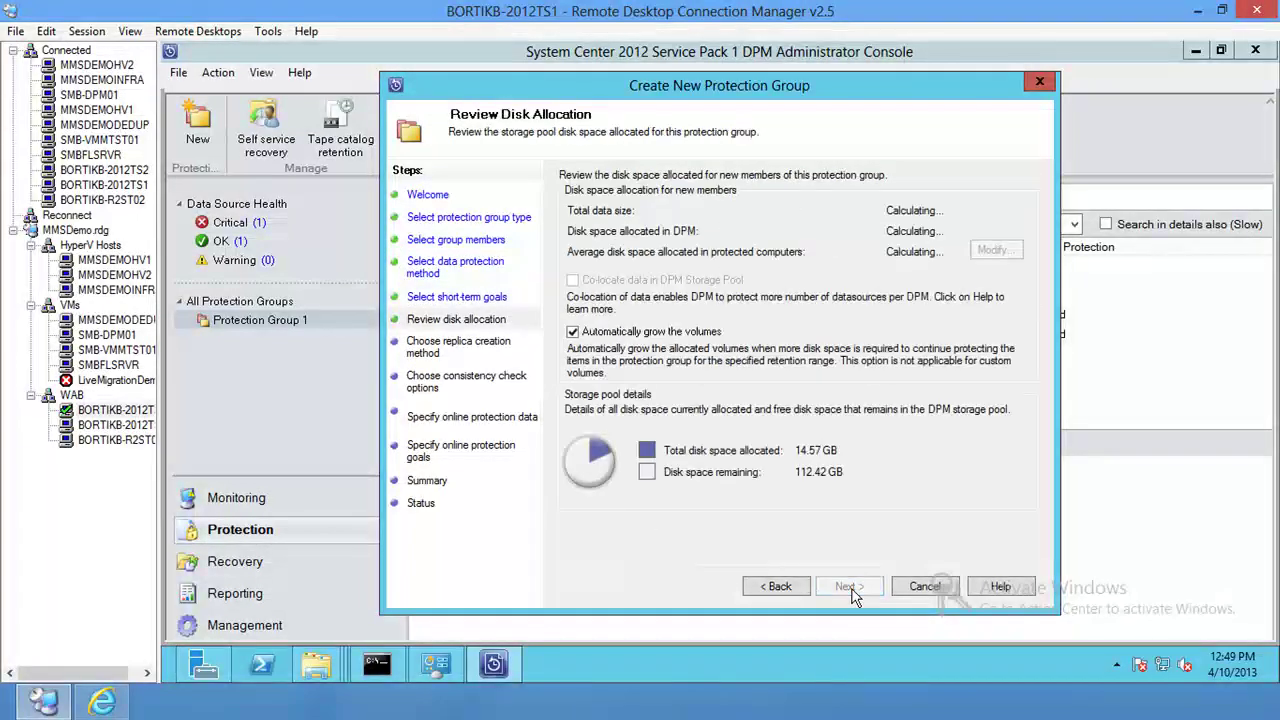
left_click(848, 587)
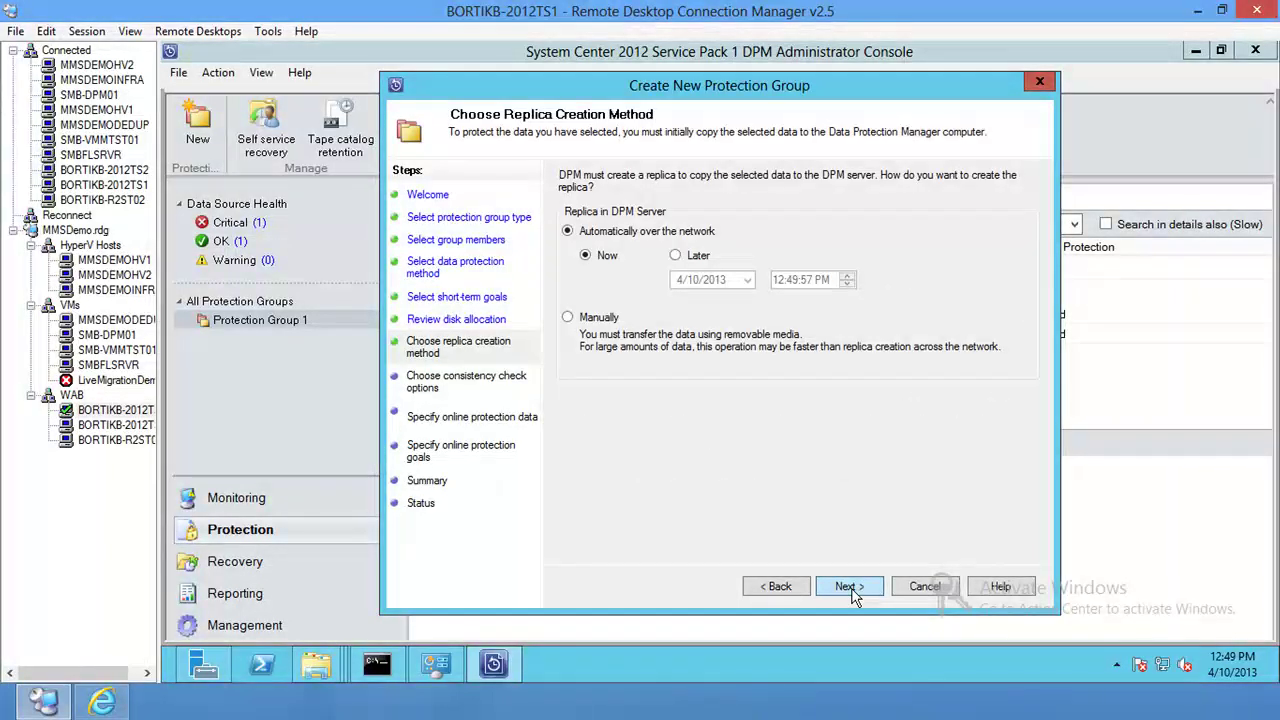
left_click(848, 587)
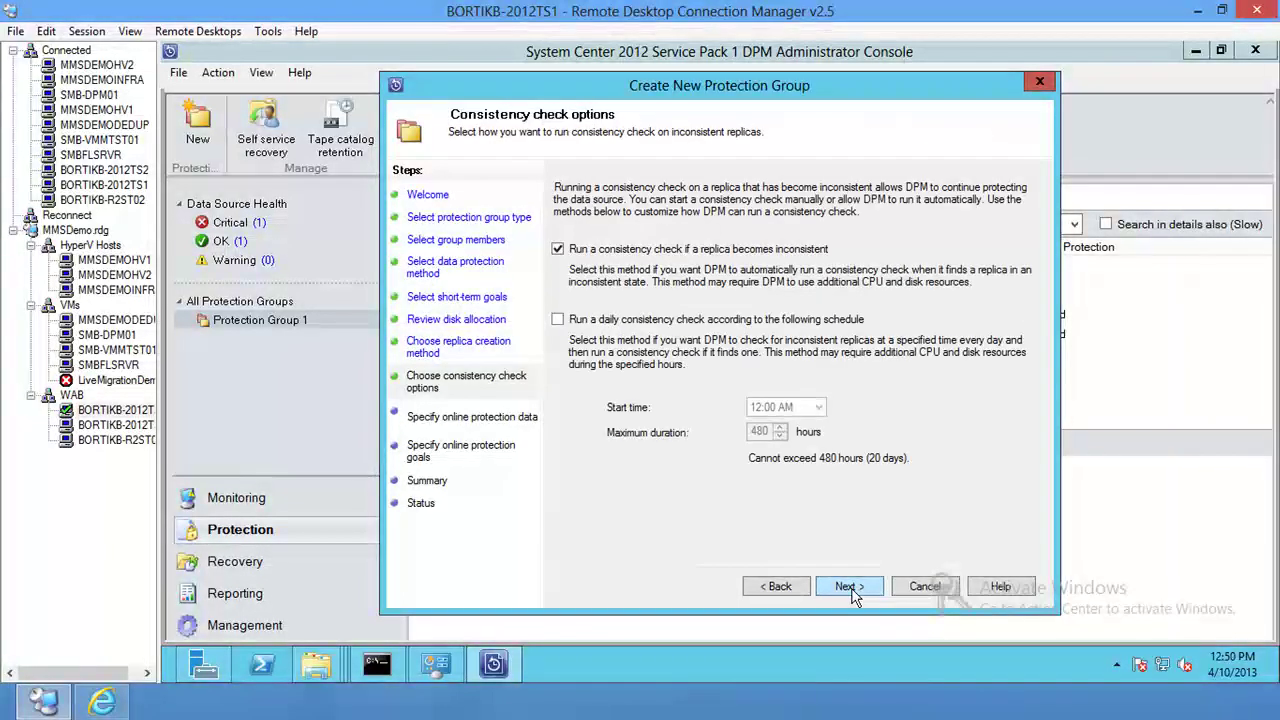
left_click(848, 587)
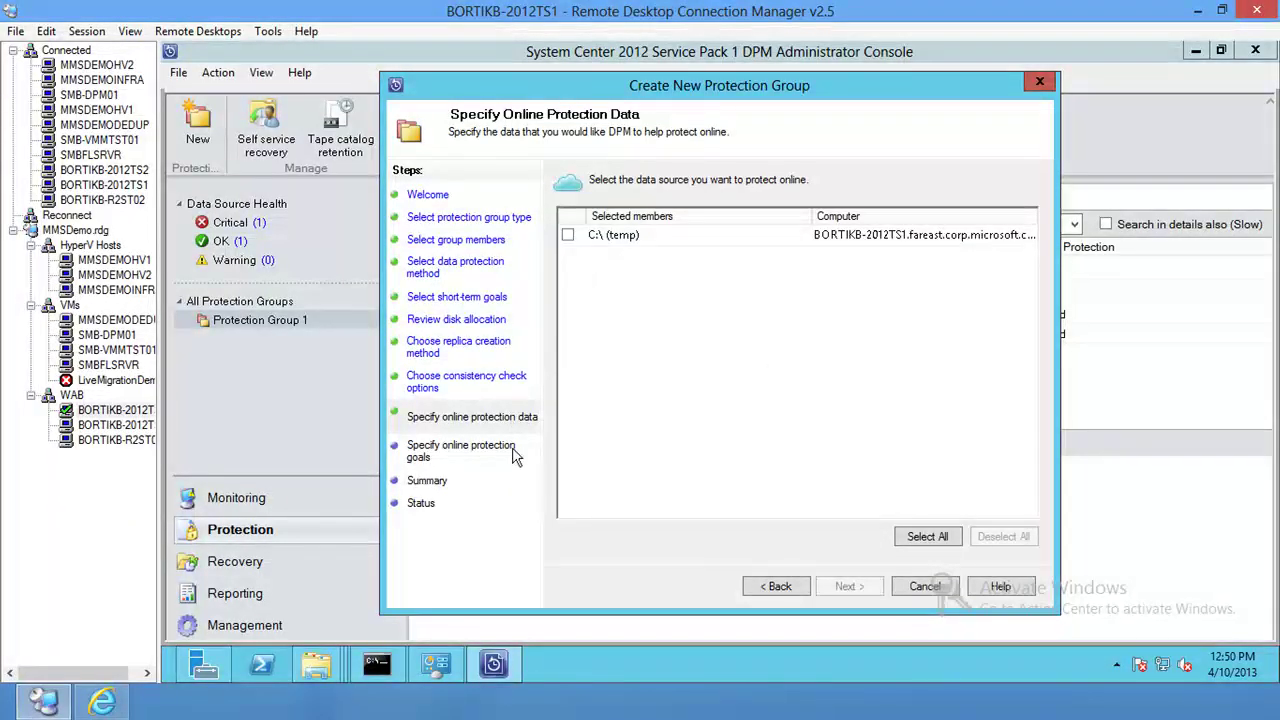
- Include C:\ (temp) in online protection with 7-day retention and daily 9:00 PM synchronization, and create the protection group
left_click(568, 236)
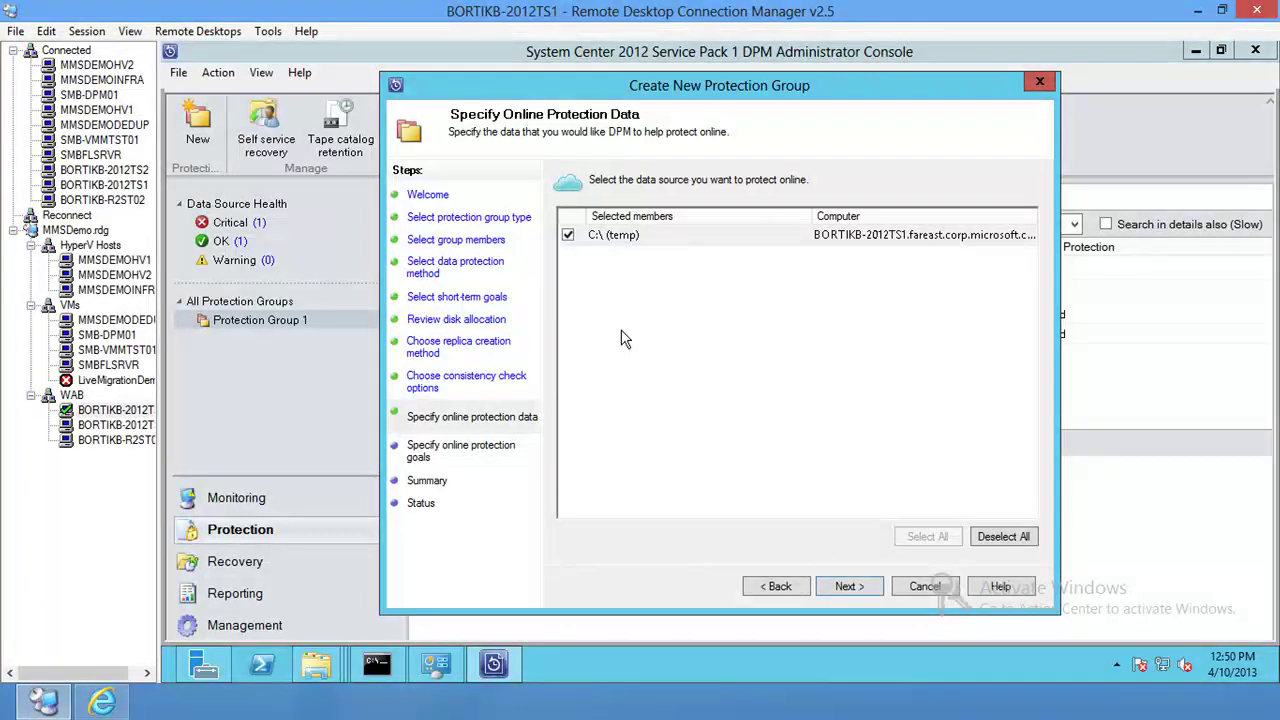
left_click(847, 587)
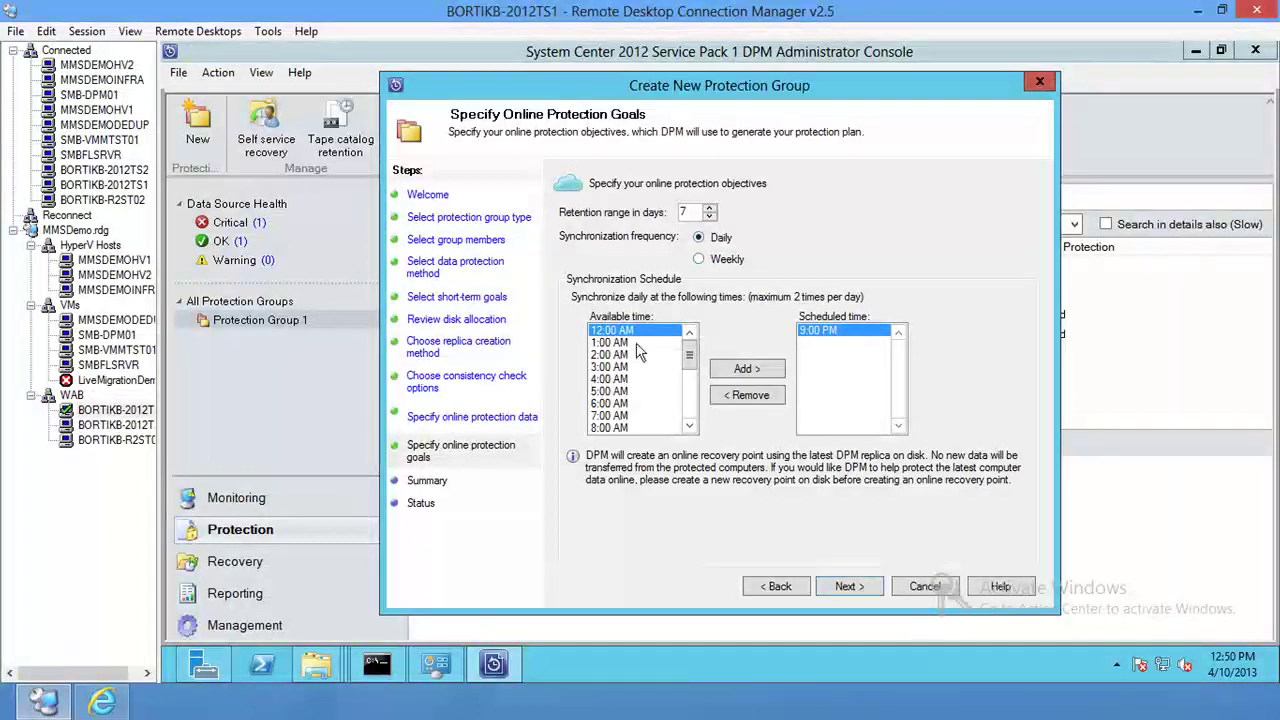
left_click(843, 583)
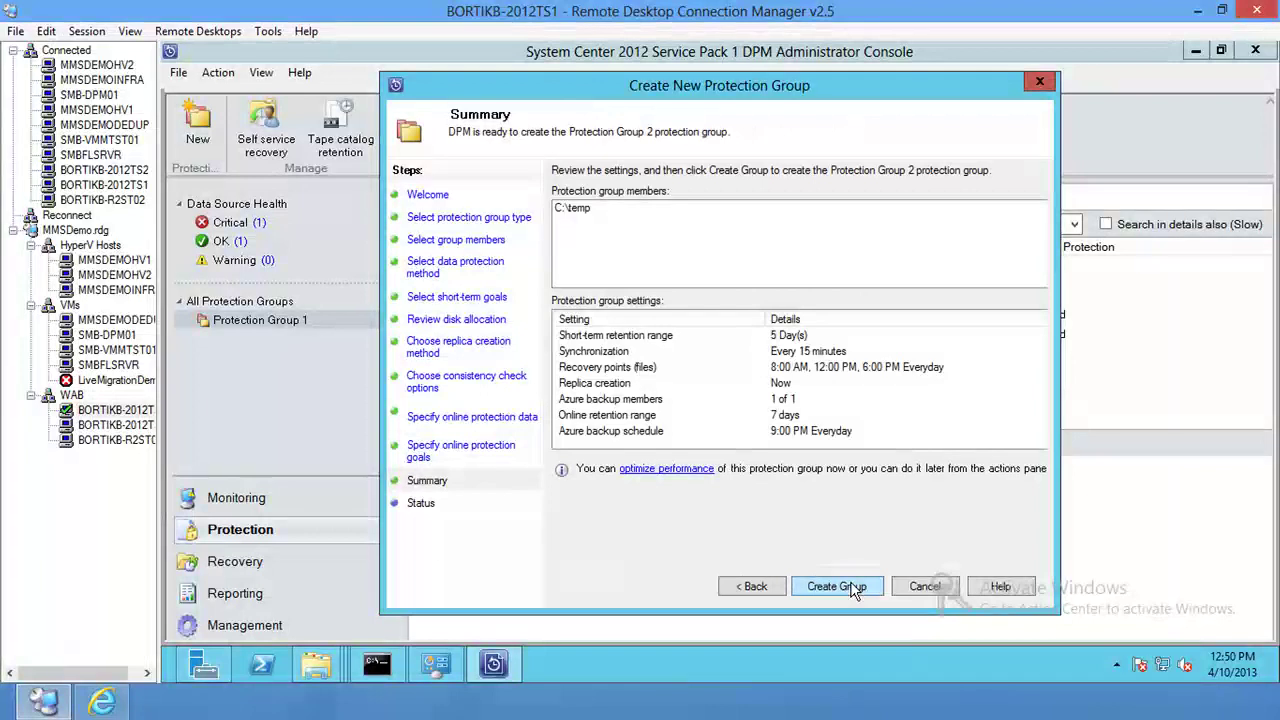
left_click(836, 586)
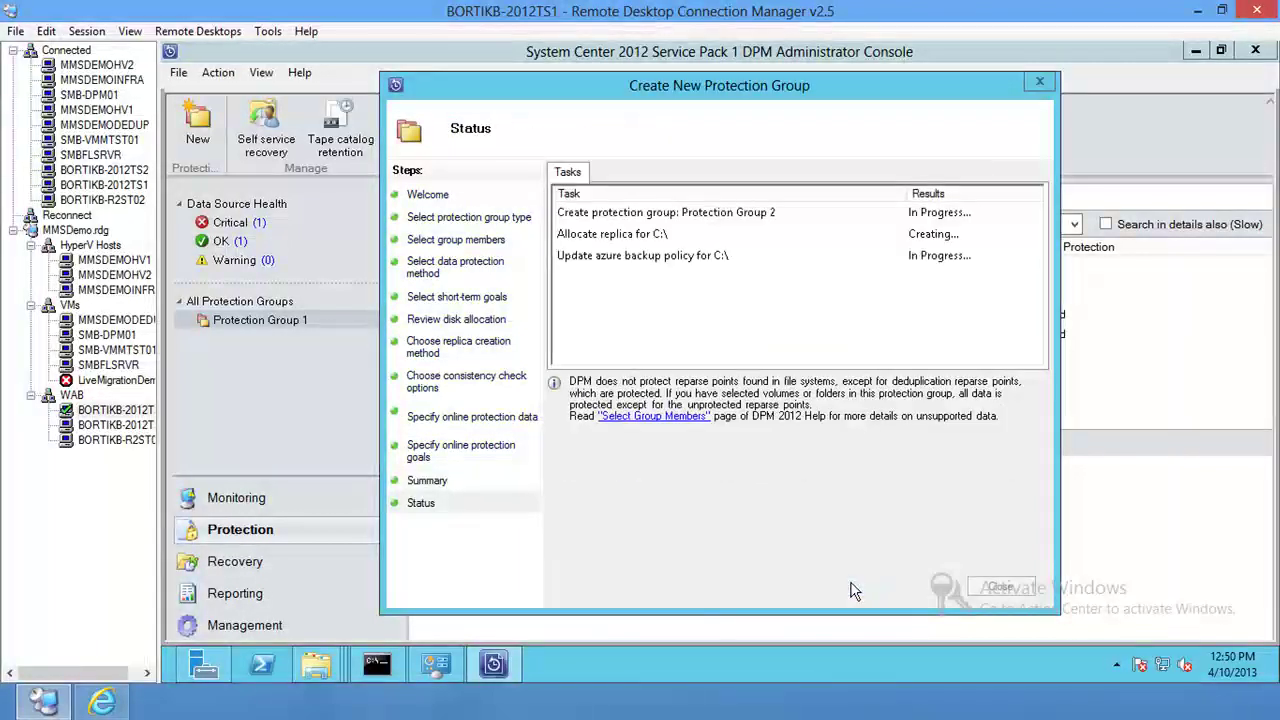